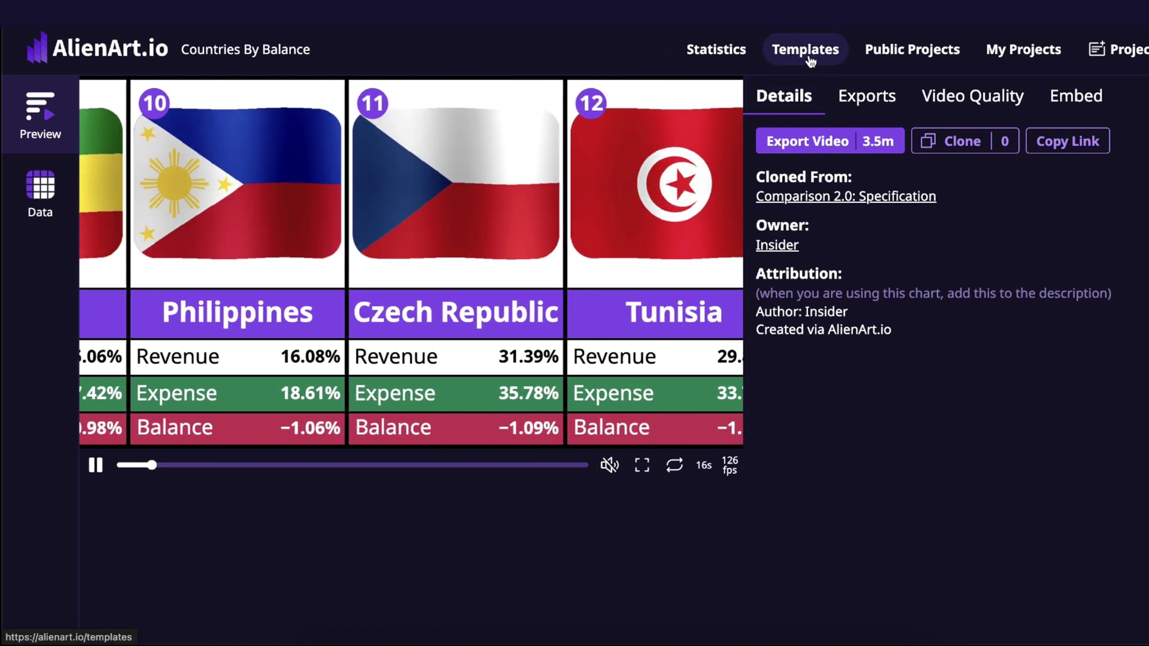
Clone the "Comparison 2.0: Specification" template and open the cloned project's data table
{"action": "left_click", "coordinate": [810, 56]}
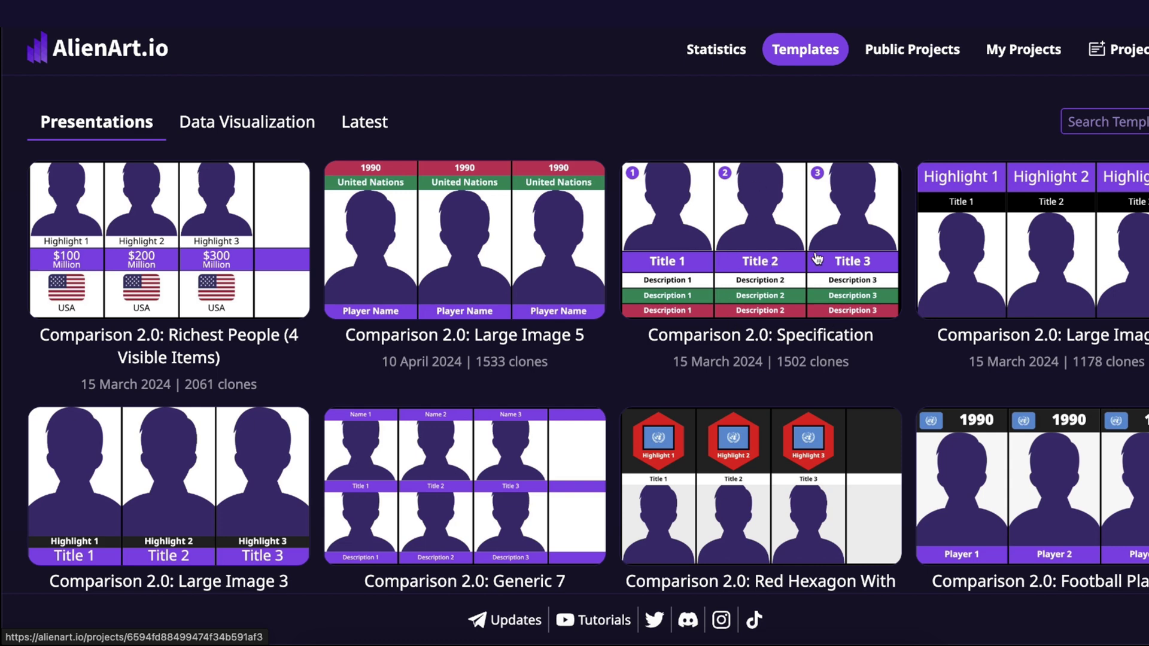
{"action": "left_click", "coordinate": [817, 259]}
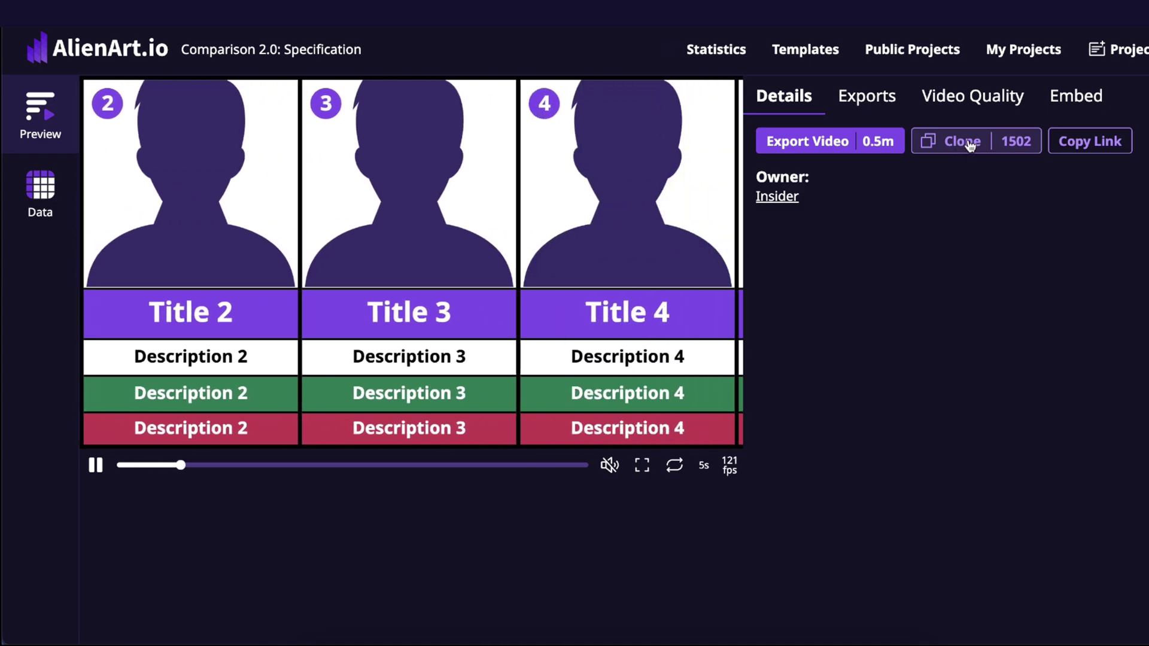
{"action": "left_click", "coordinate": [973, 144]}
{"action": "left_click", "coordinate": [650, 357]}
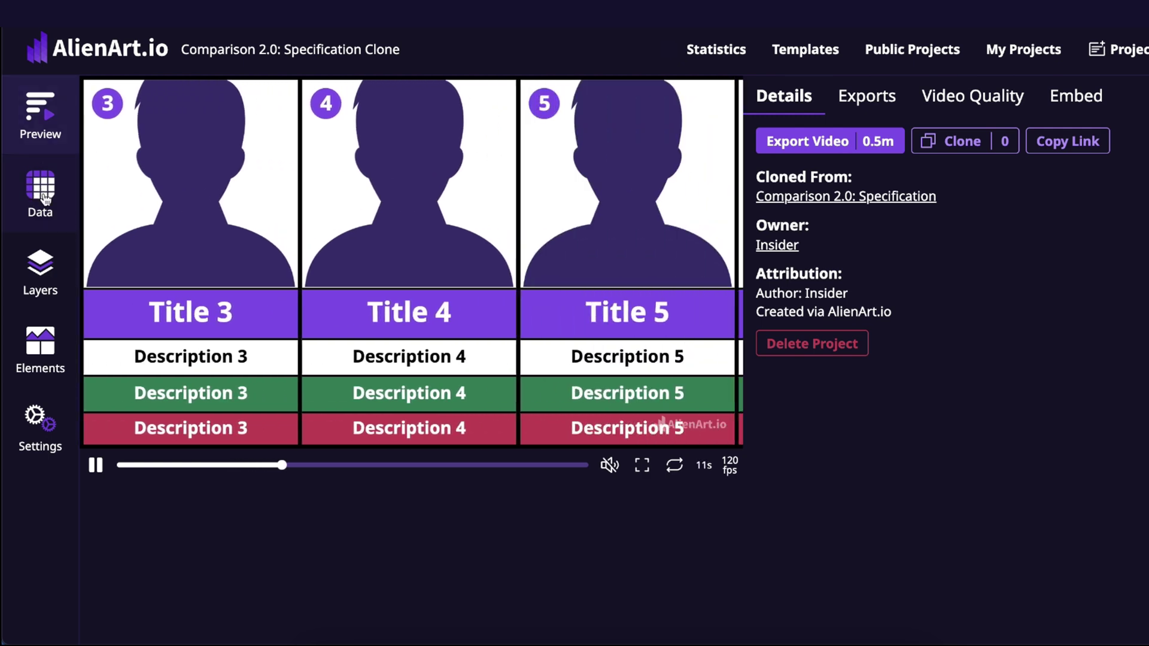
{"action": "left_click", "coordinate": [45, 199]}
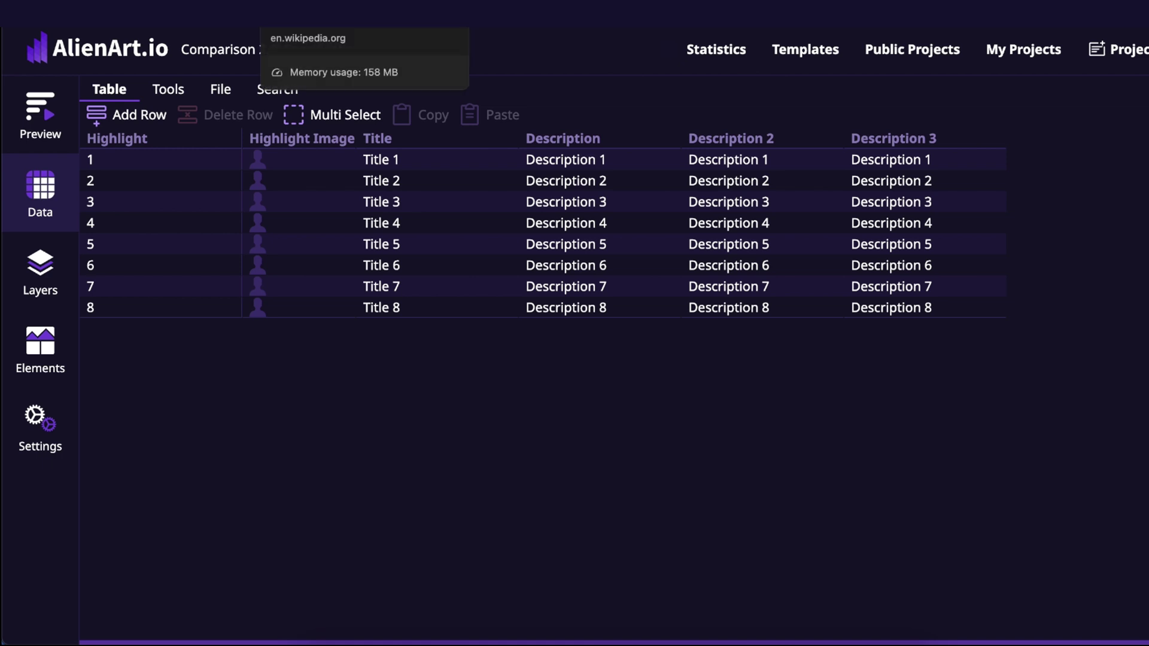
Switch to the Wikipedia article "List of countries by government budget", review its table, and copy the page URL
{"action": "left_click", "coordinate": [311, 12]}
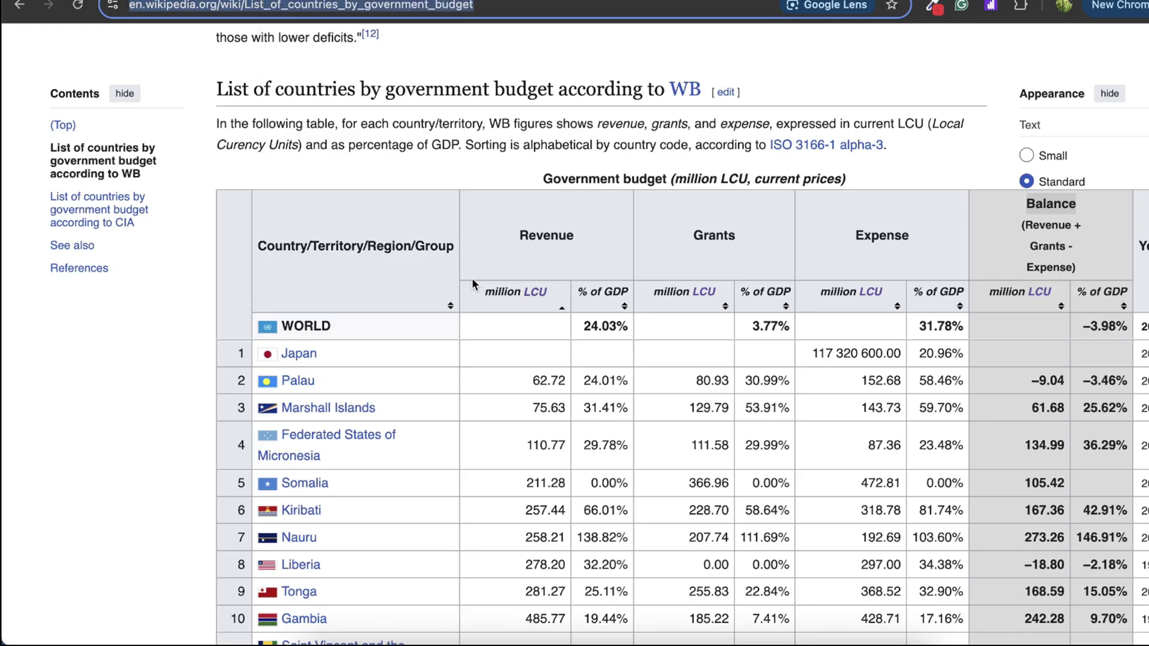
{"action": "scroll", "coordinate": [472, 284], "scroll_direction": "up", "scroll_amount": 15}
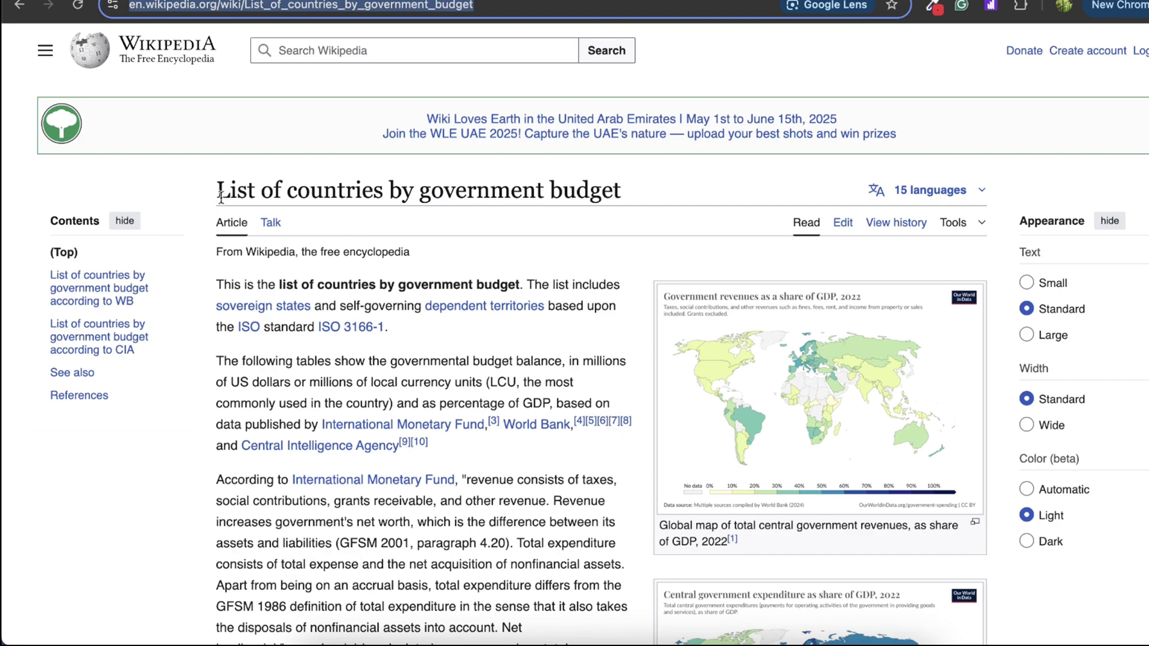
{"action": "left_click", "coordinate": [219, 193]}
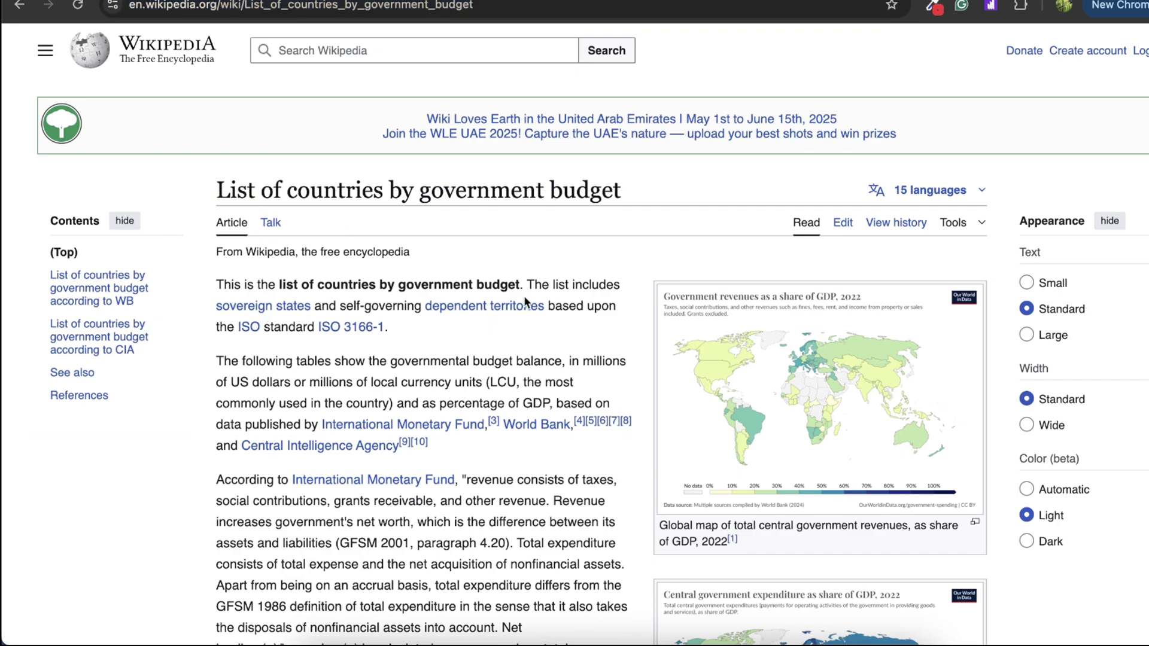
{"action": "scroll", "coordinate": [523, 295], "scroll_direction": "down", "scroll_amount": 15}
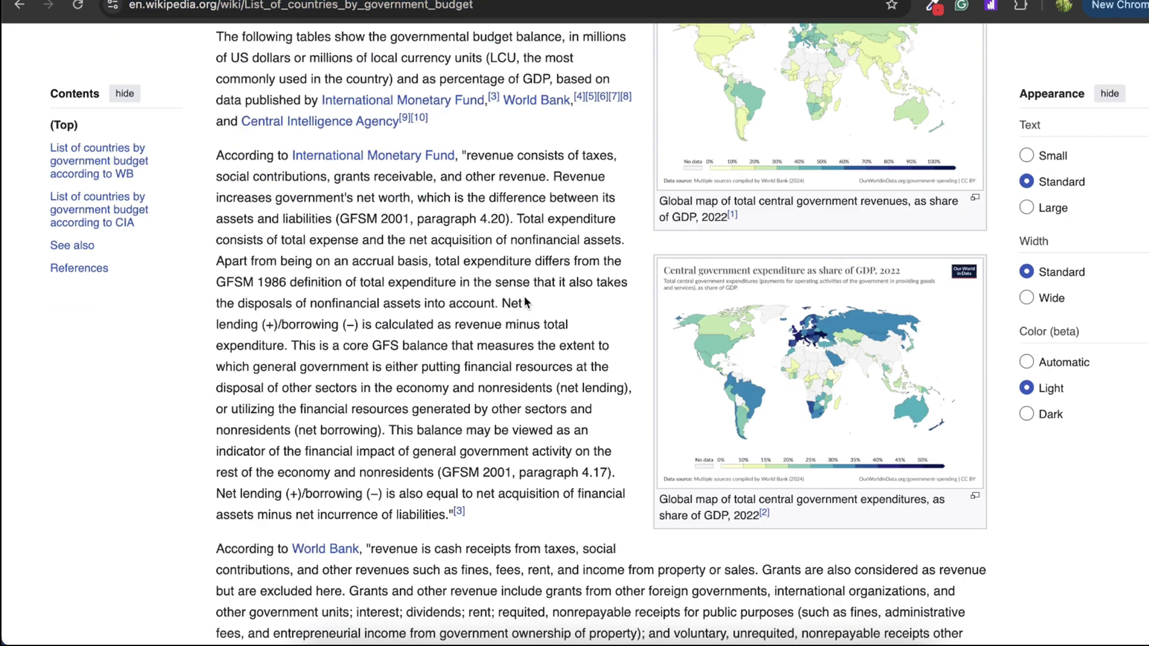
{"action": "scroll", "coordinate": [524, 301], "scroll_direction": "up", "scroll_amount": 3}
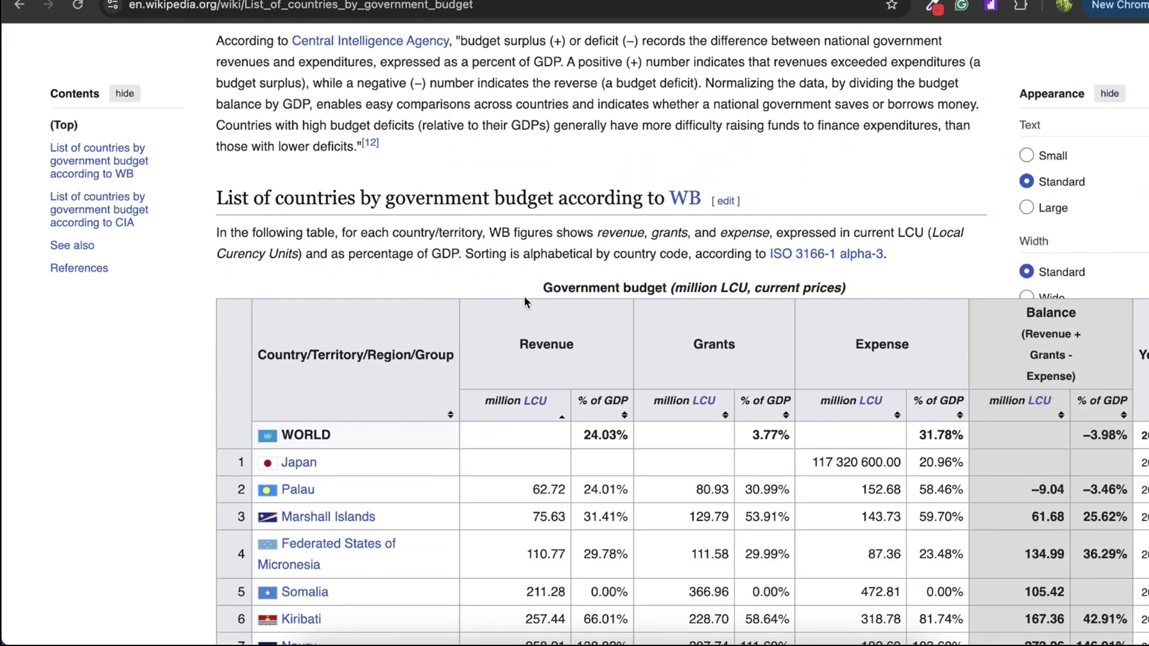
{"action": "scroll", "coordinate": [524, 299], "scroll_direction": "down", "scroll_amount": 2}
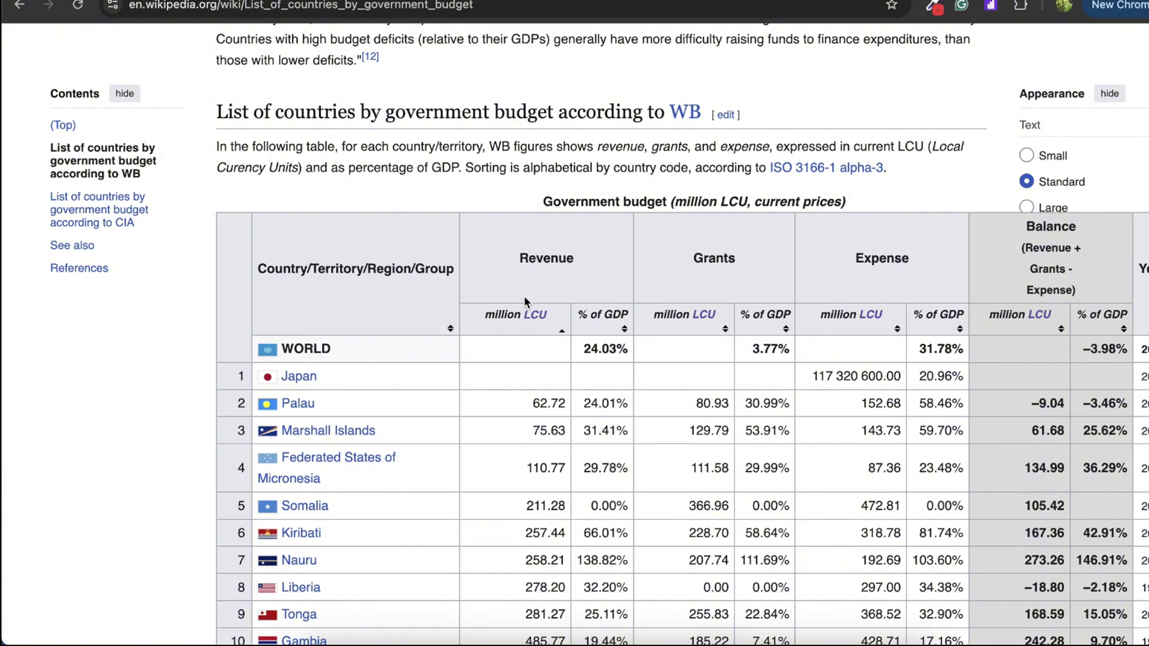
{"action": "left_click", "coordinate": [416, 9]}
{"action": "key", "text": "ctrl+c"}
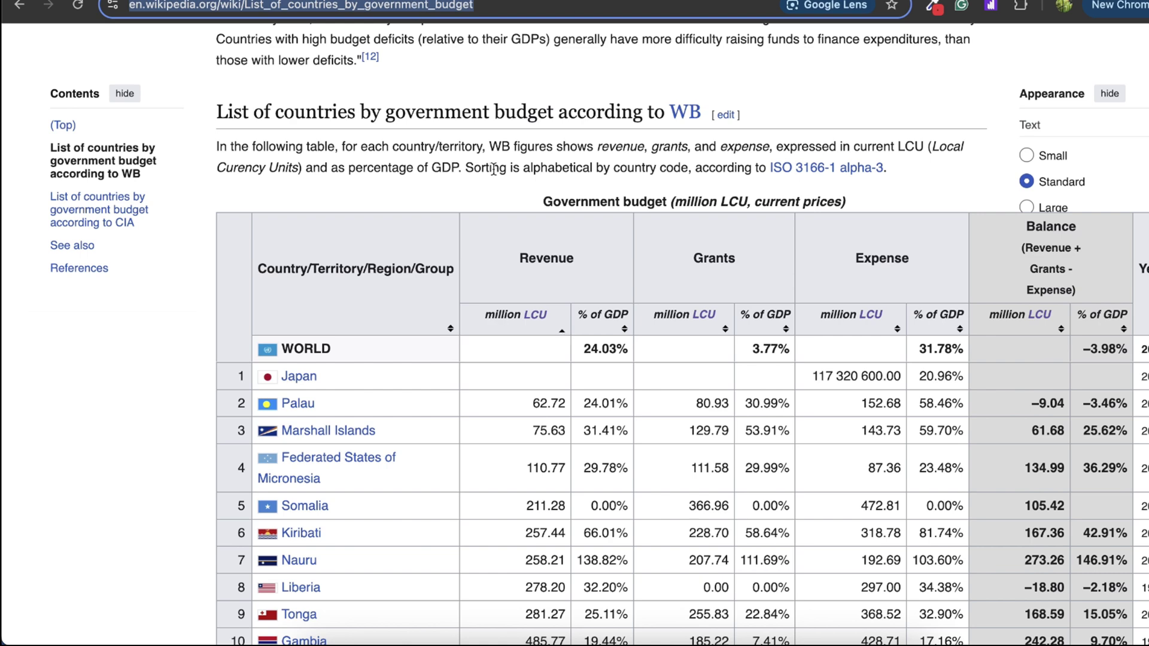
{"action": "scroll", "coordinate": [496, 177], "scroll_direction": "down", "scroll_amount": 1}
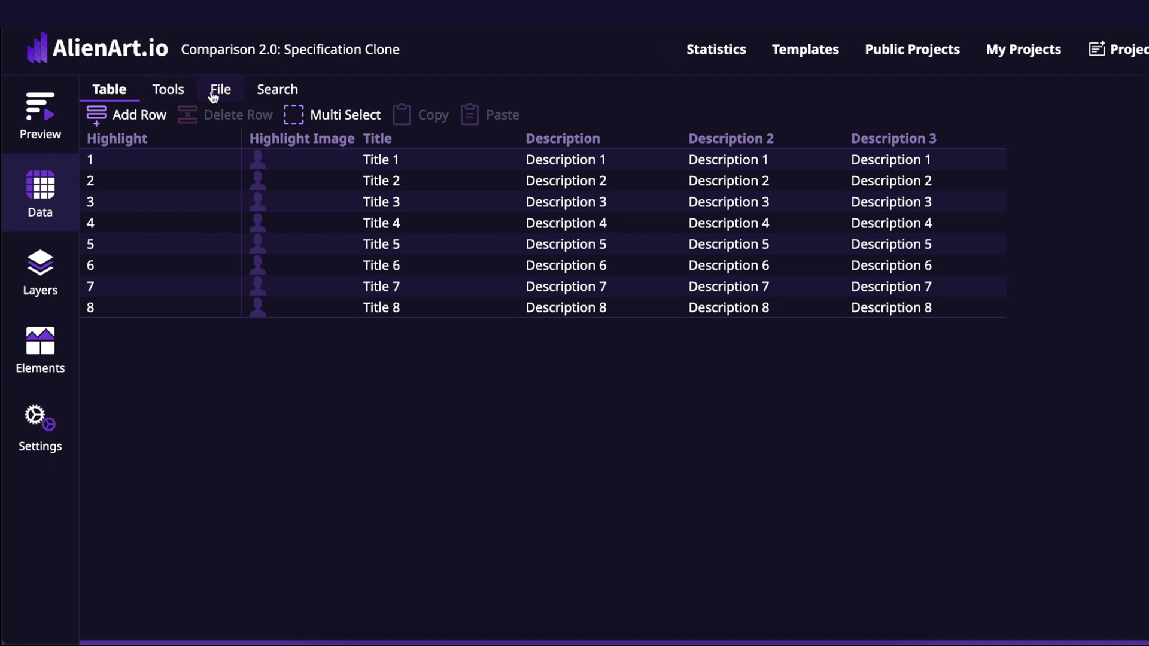
Import data into the cloned project from the copied Wikipedia URL, keeping the default column names for matching
{"action": "left_click", "coordinate": [217, 94]}
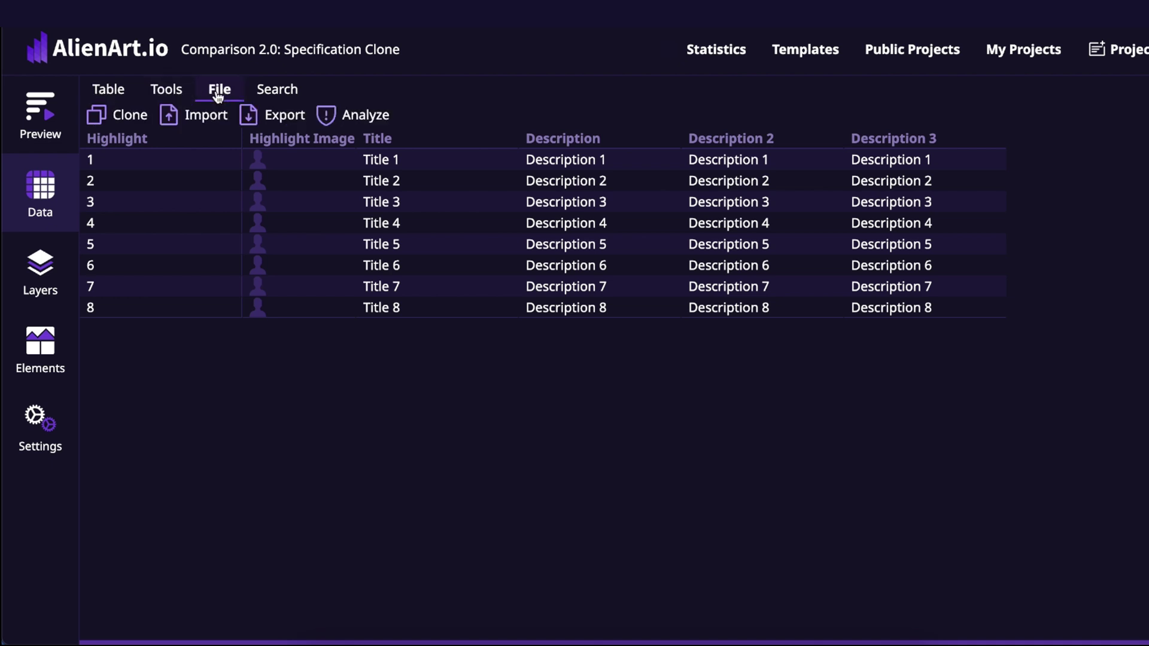
{"action": "left_click", "coordinate": [208, 122]}
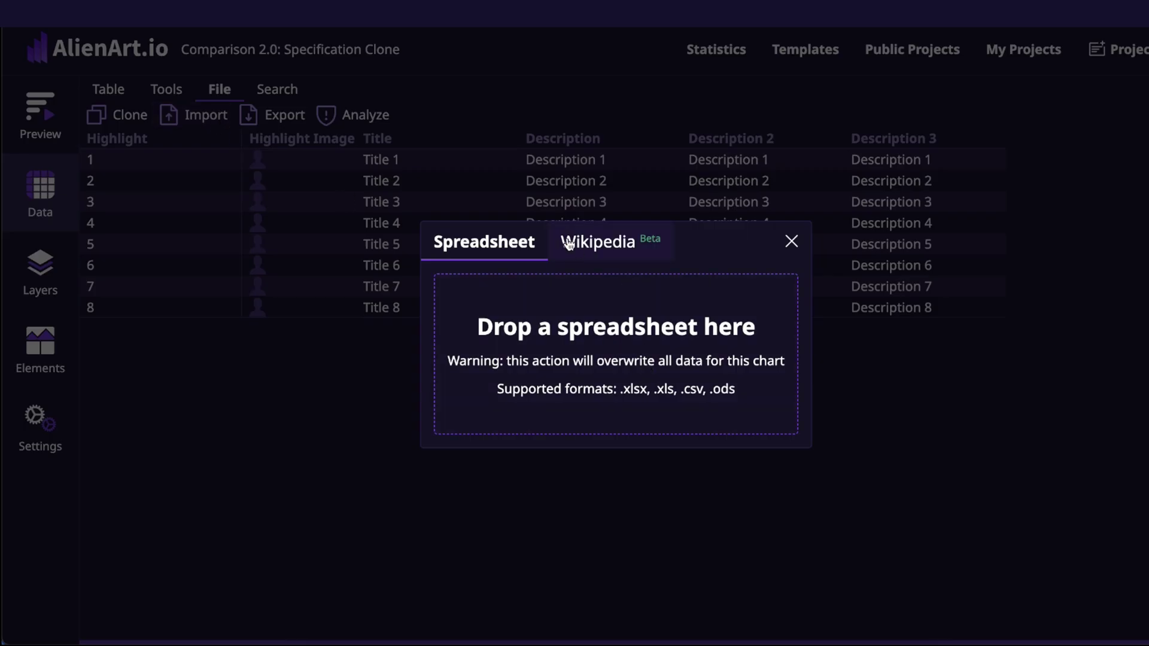
{"action": "left_click", "coordinate": [604, 256]}
{"action": "left_click", "coordinate": [535, 269]}
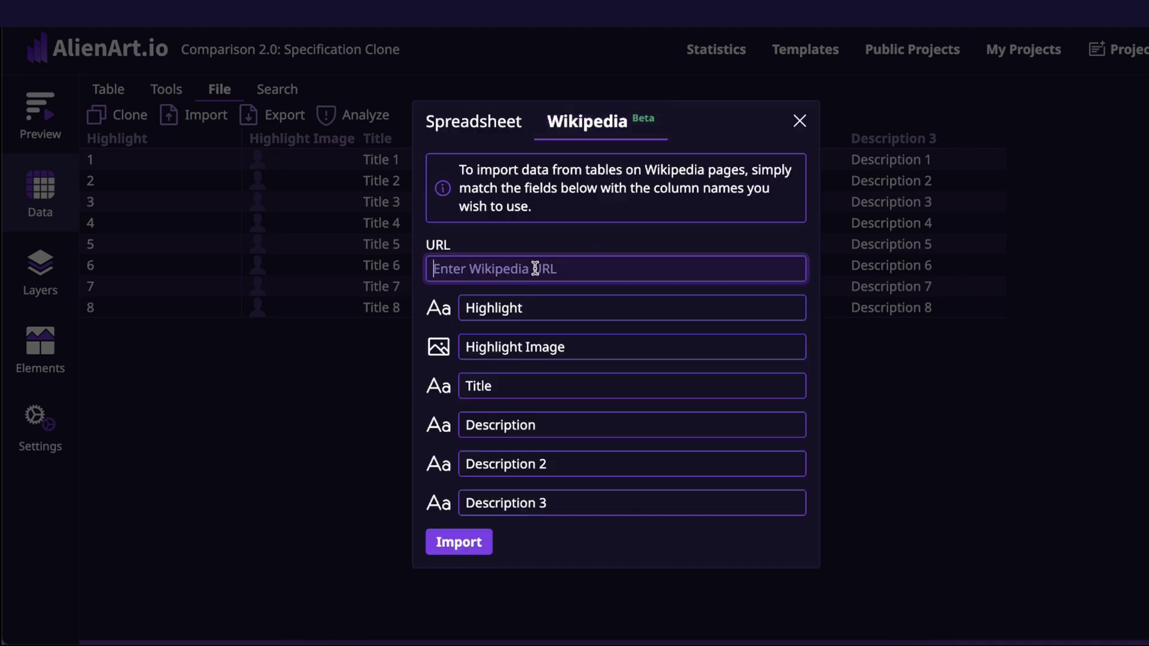
{"action": "key", "text": "ctrl+v"}
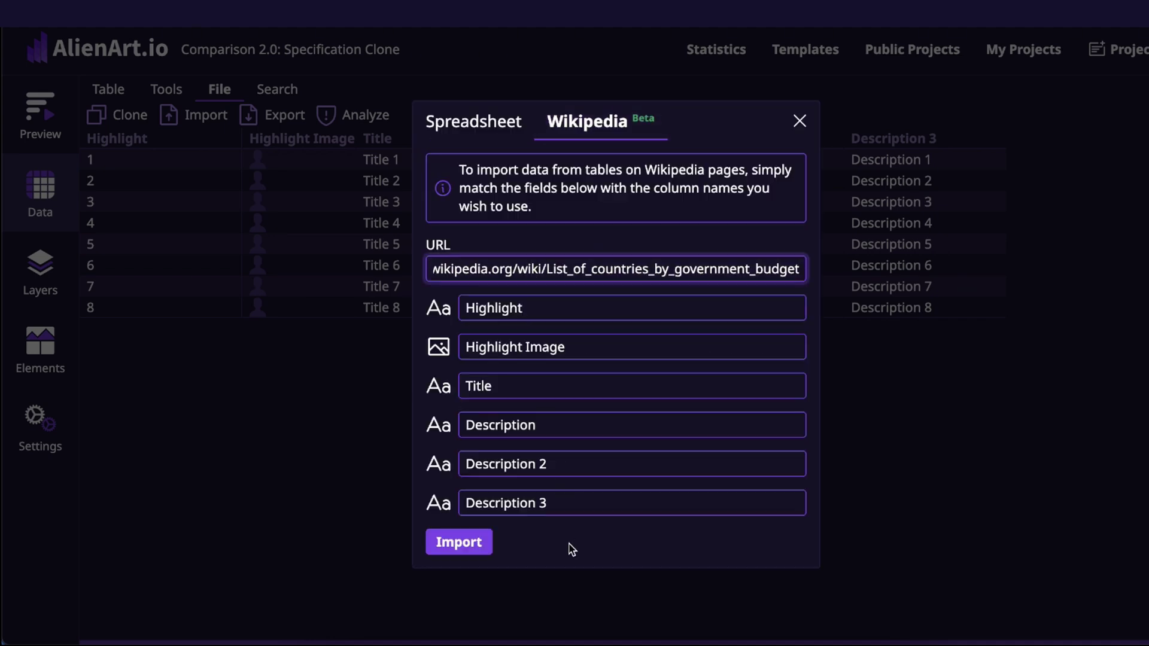
{"action": "left_click", "coordinate": [479, 552]}
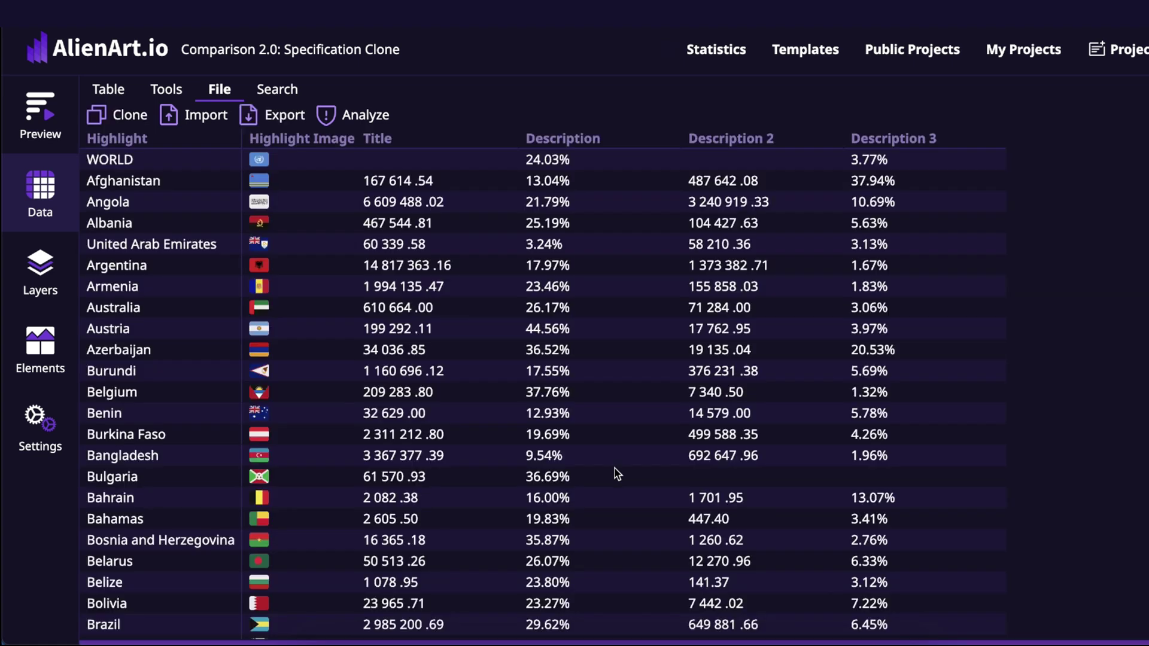
Examine the imported country rows and their values throughout the data table
{"action": "scroll", "coordinate": [616, 474], "scroll_direction": "down", "scroll_amount": 2}
{"action": "scroll", "coordinate": [617, 474], "scroll_direction": "up", "scroll_amount": 2}
{"action": "scroll", "coordinate": [479, 265], "scroll_direction": "down", "scroll_amount": 3}
{"action": "scroll", "coordinate": [479, 269], "scroll_direction": "up", "scroll_amount": 1}
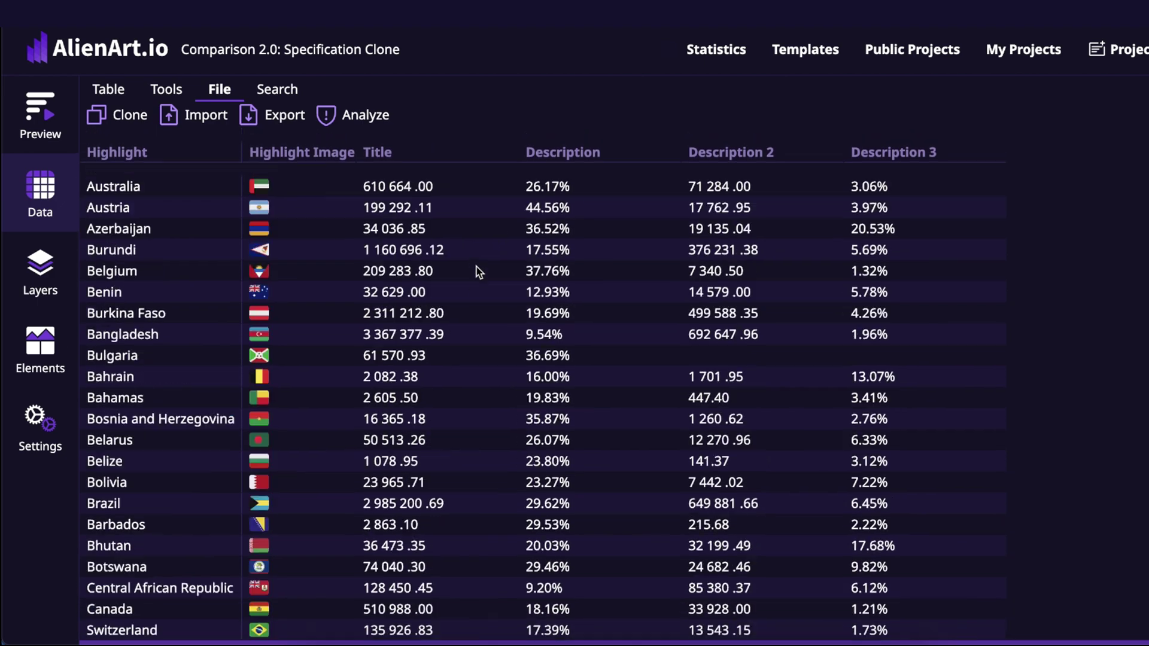
{"action": "scroll", "coordinate": [479, 272], "scroll_direction": "down", "scroll_amount": 15}
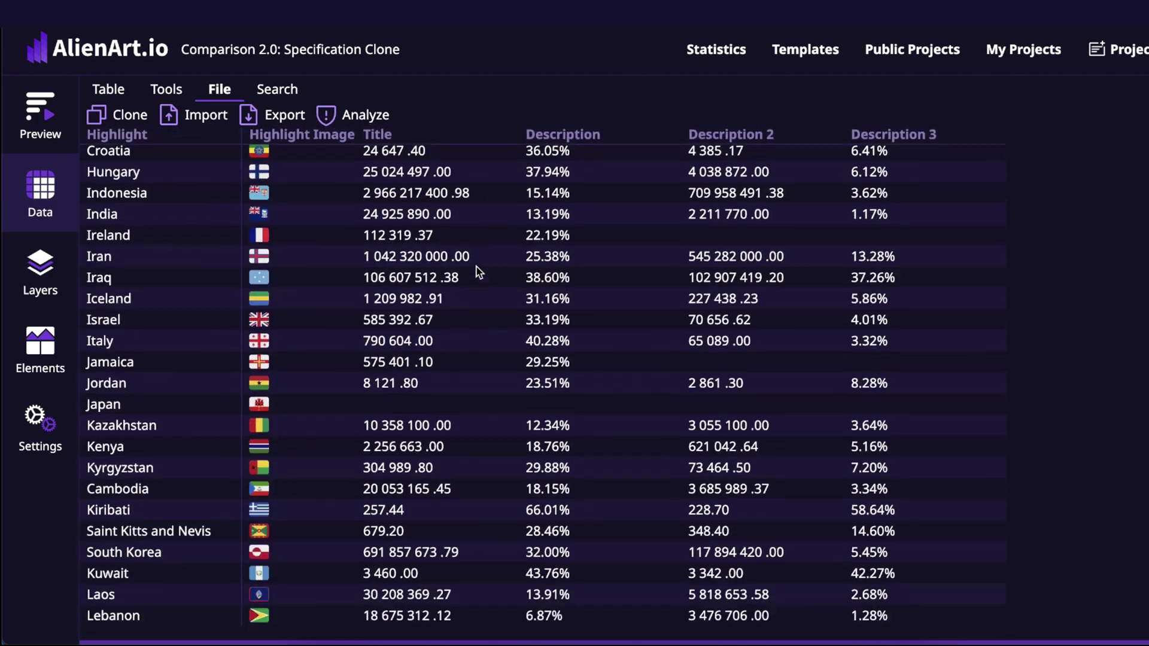
{"action": "scroll", "coordinate": [479, 272], "scroll_direction": "down", "scroll_amount": 10}
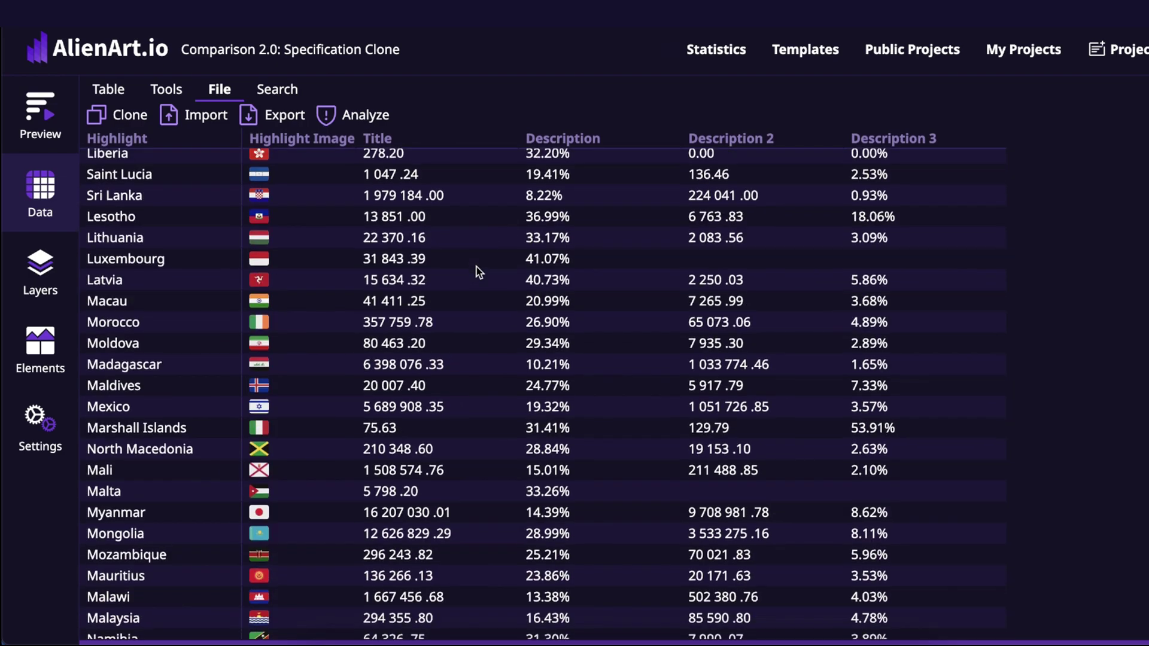
{"action": "scroll", "coordinate": [479, 272], "scroll_direction": "down", "scroll_amount": 15}
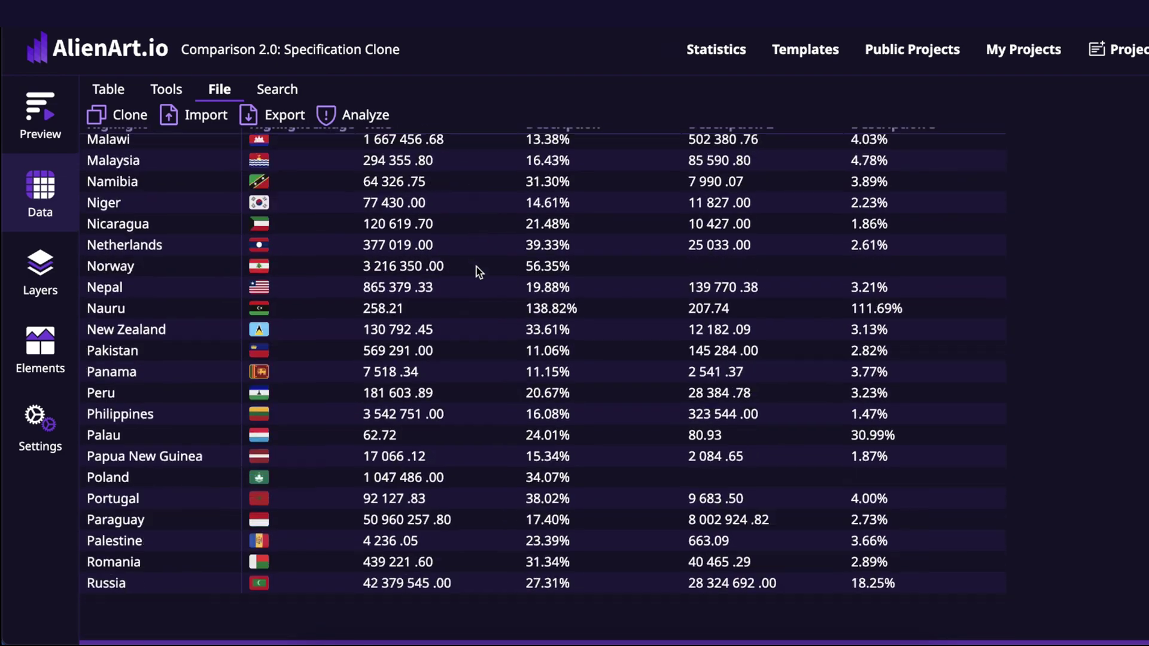
{"action": "scroll", "coordinate": [479, 272], "scroll_direction": "down", "scroll_amount": 15}
{"action": "scroll", "coordinate": [479, 272], "scroll_direction": "up", "scroll_amount": 5}
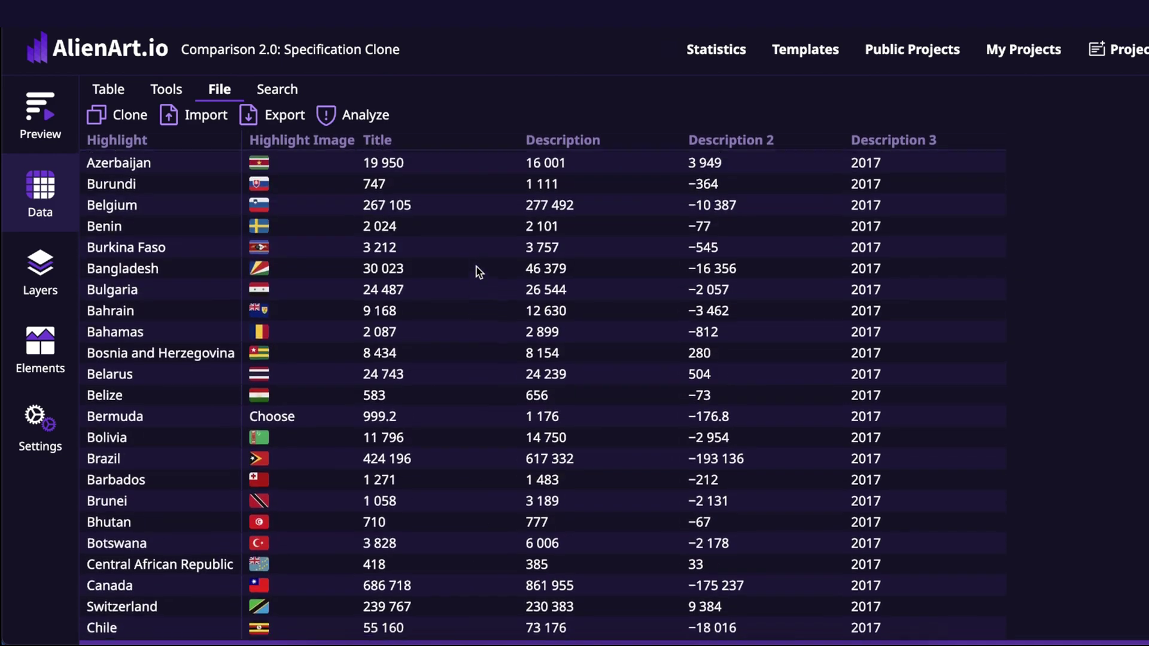
{"action": "scroll", "coordinate": [480, 281], "scroll_direction": "down", "scroll_amount": 5}
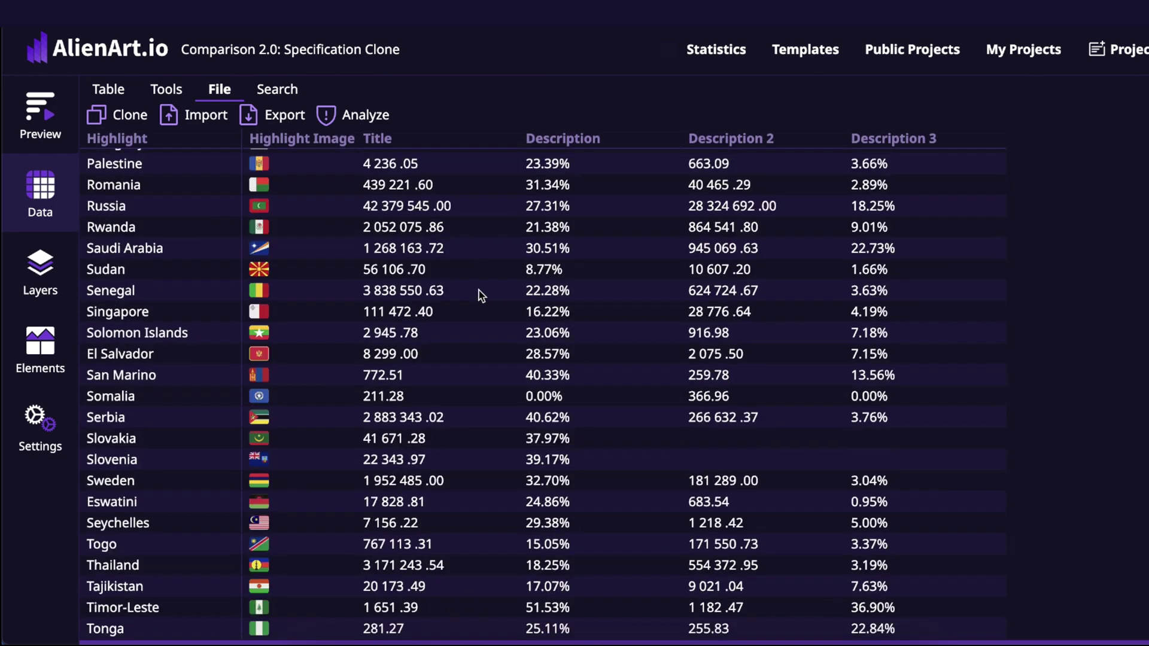
{"action": "scroll", "coordinate": [480, 300], "scroll_direction": "up", "scroll_amount": 20}
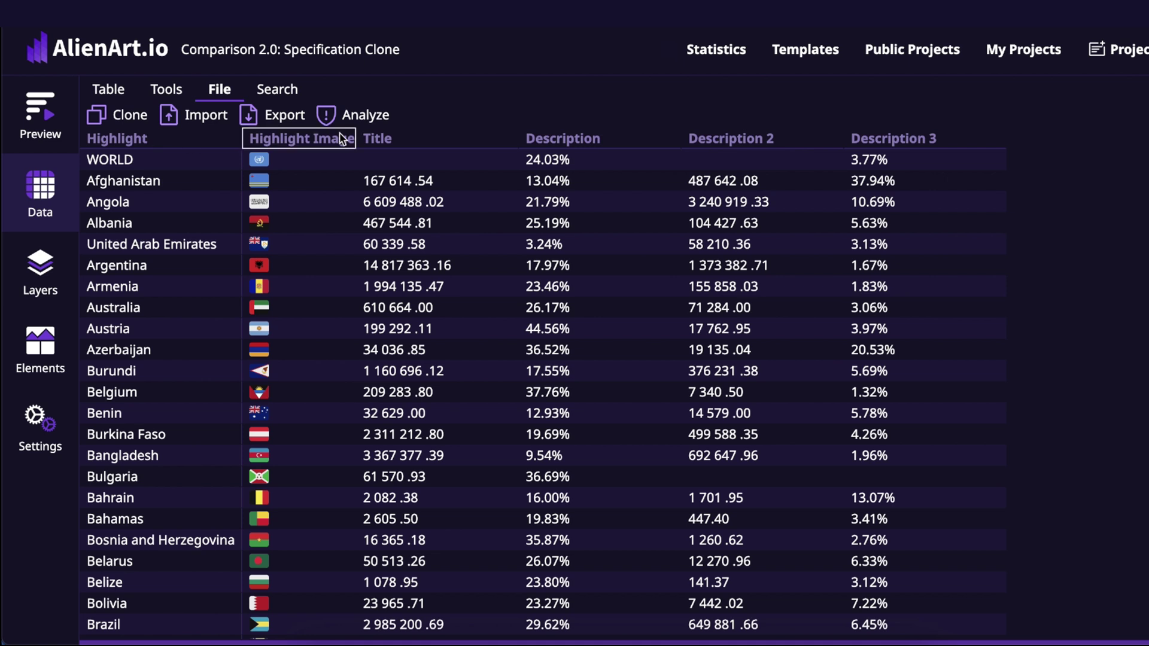
Inspect the Highlight and Highlight Image columns, and preview the chart with the imported data, pausing playback
{"action": "left_click", "coordinate": [318, 142]}
{"action": "left_click", "coordinate": [206, 140]}
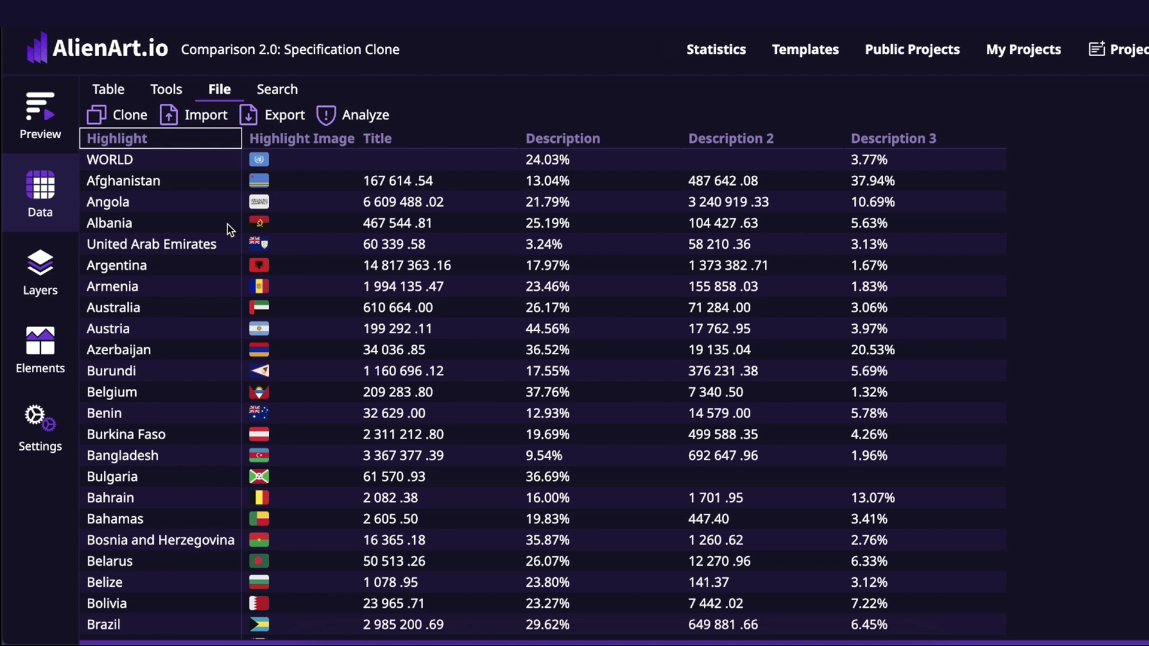
{"action": "left_click", "coordinate": [283, 225]}
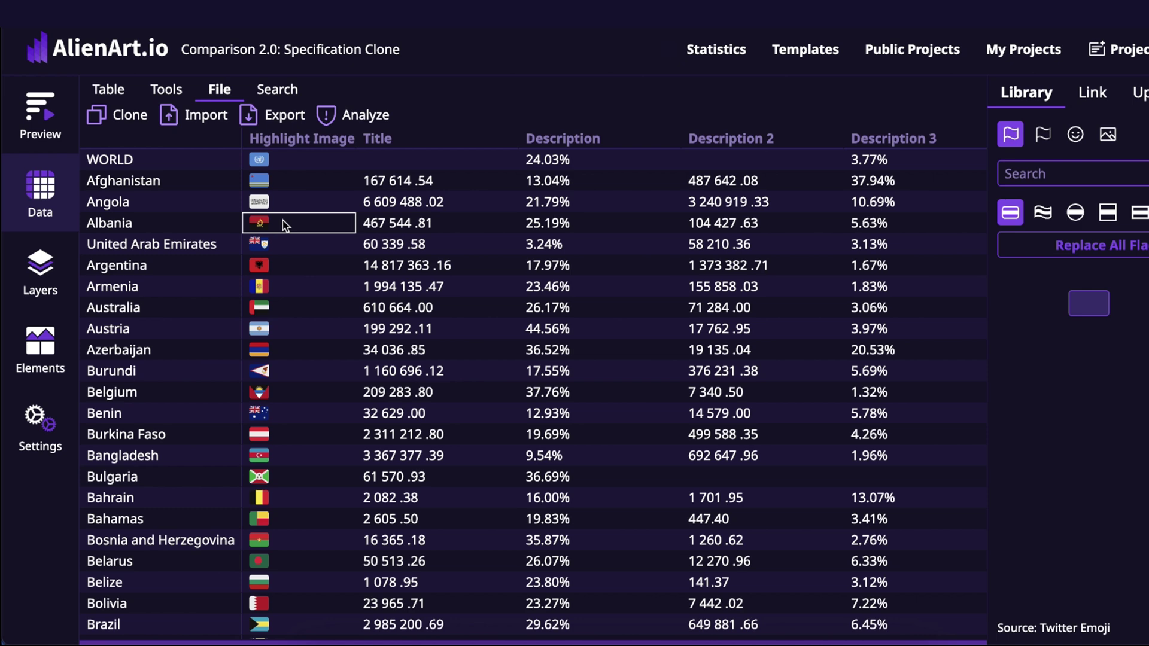
{"action": "left_click", "coordinate": [40, 114]}
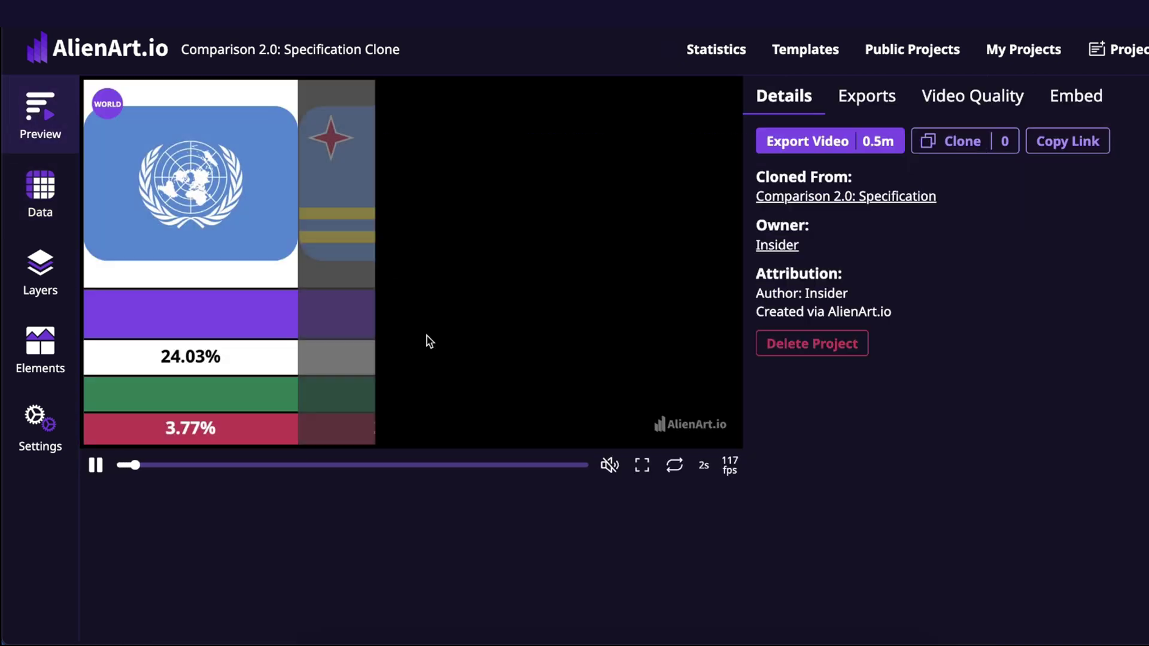
{"action": "left_click", "coordinate": [95, 465]}
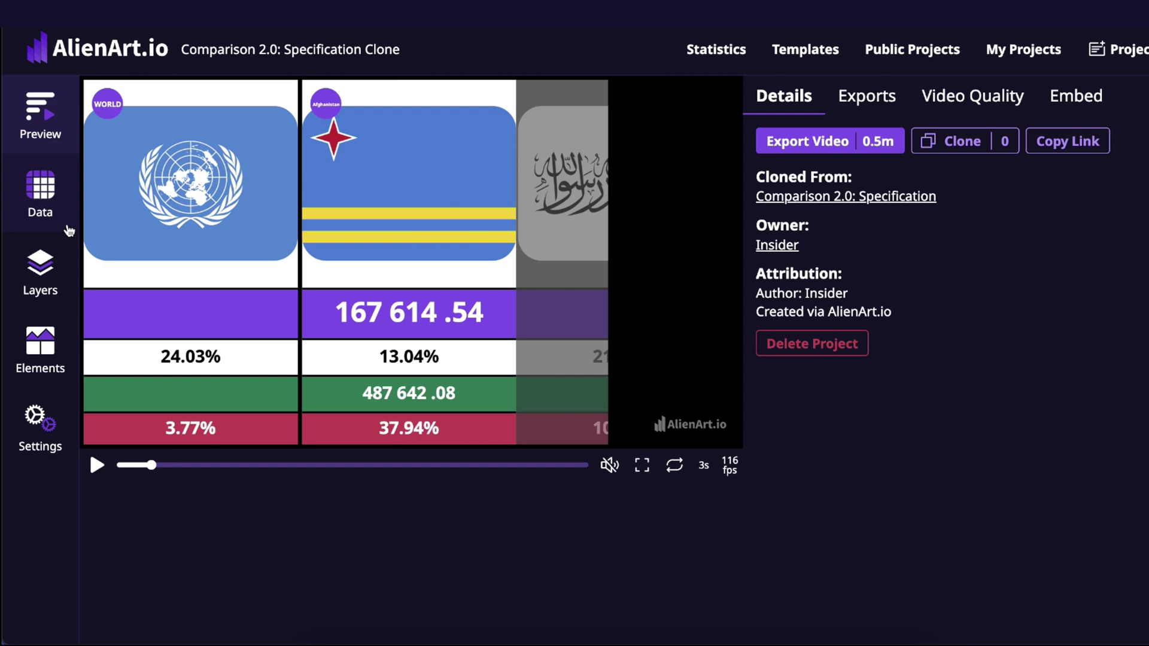
Clear the name of the Highlight column in the data table's header
{"action": "left_click", "coordinate": [68, 229]}
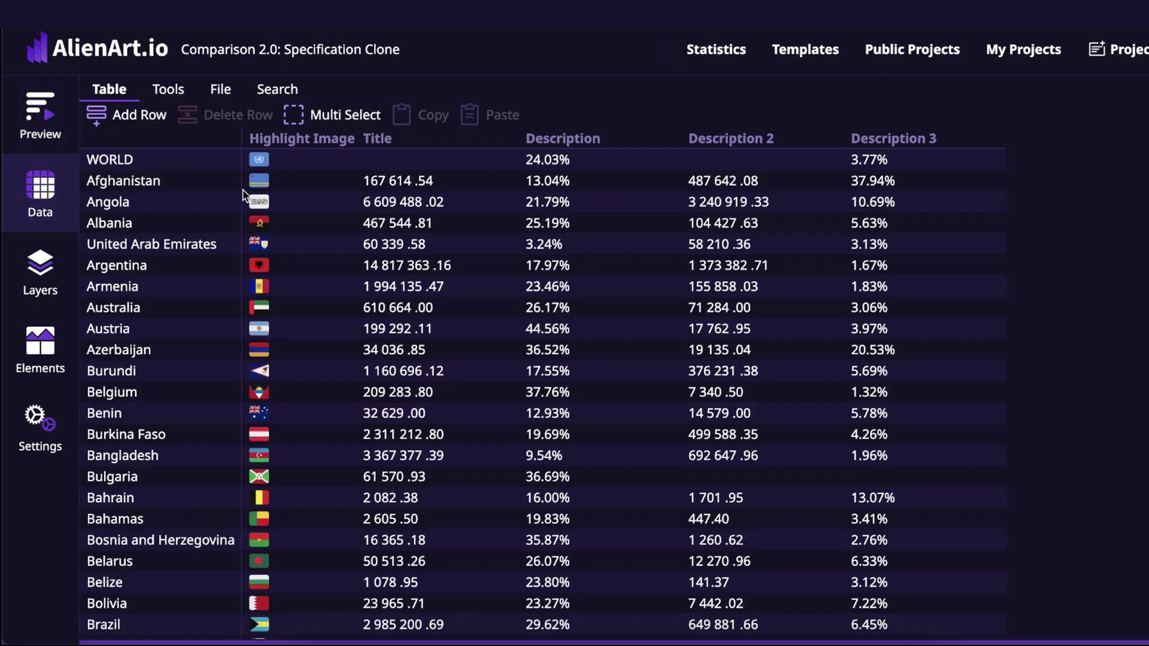
{"action": "left_click", "coordinate": [161, 159]}
{"action": "left_click", "coordinate": [162, 157]}
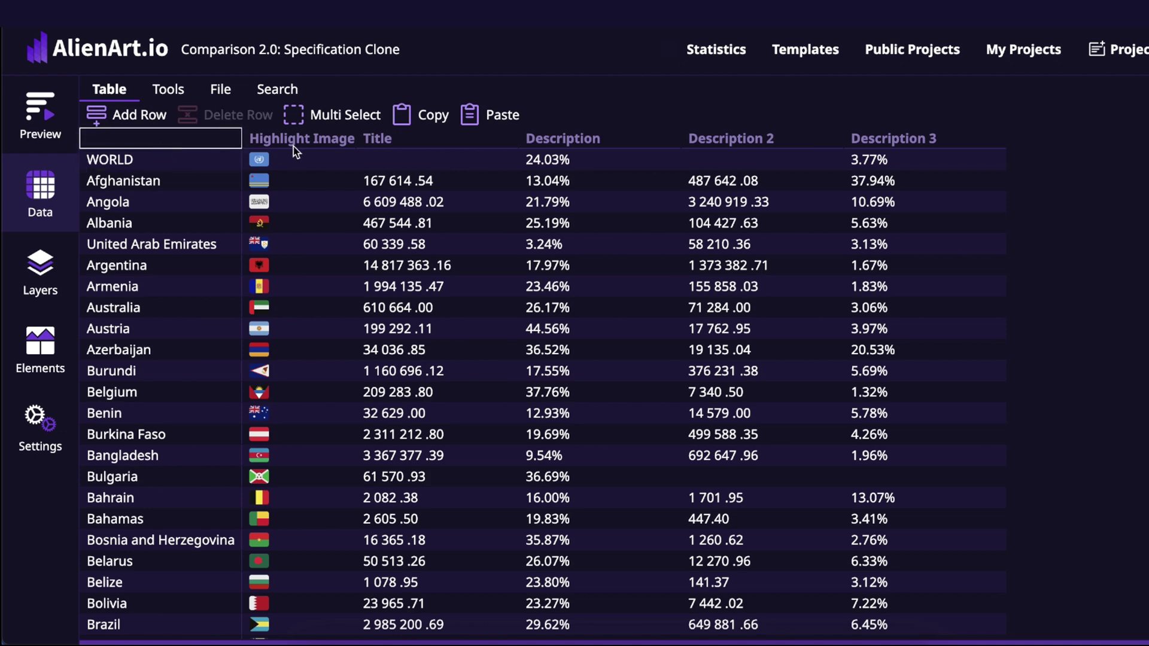
Check the column headings of the government budget table on Wikipedia as replacements for the Highlight Image column's name
{"action": "left_click", "coordinate": [294, 148]}
{"action": "left_click", "coordinate": [293, 147]}
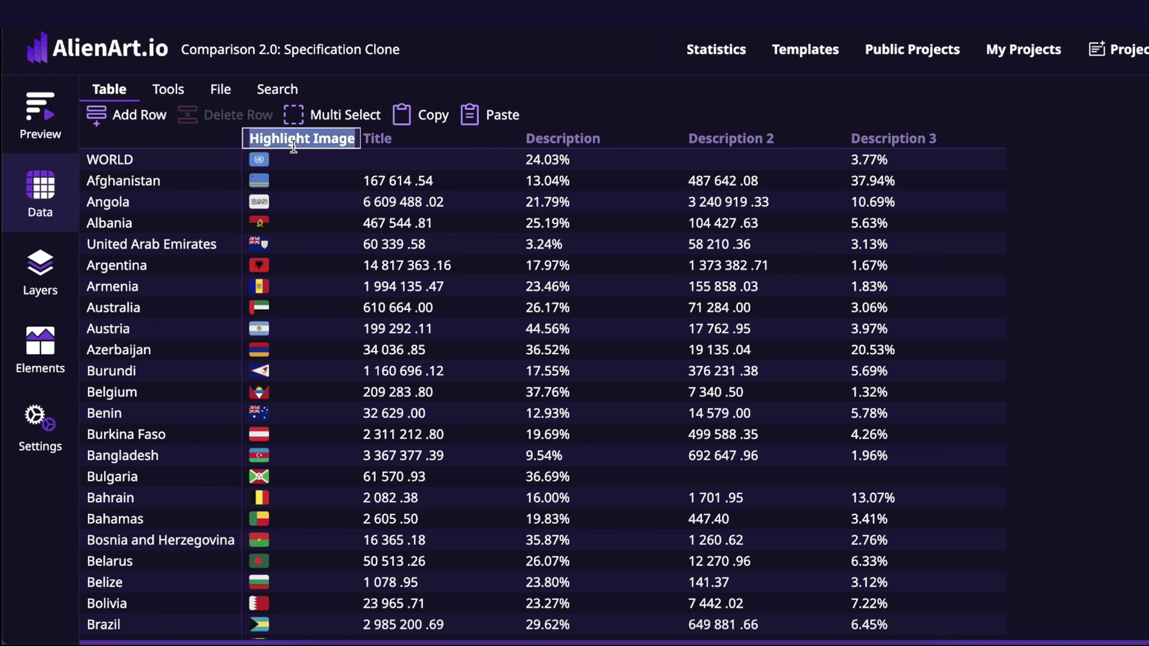
{"action": "left_click", "coordinate": [345, 167]}
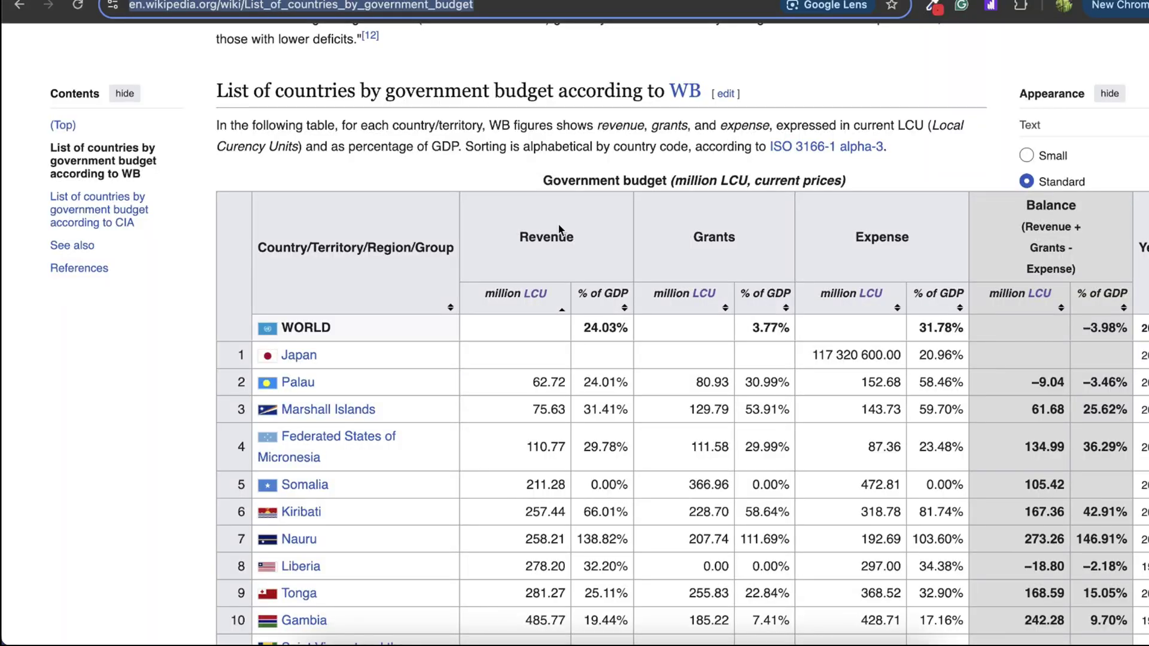
{"action": "scroll", "coordinate": [557, 224], "scroll_direction": "up", "scroll_amount": 4}
{"action": "scroll", "coordinate": [560, 230], "scroll_direction": "down", "scroll_amount": 3}
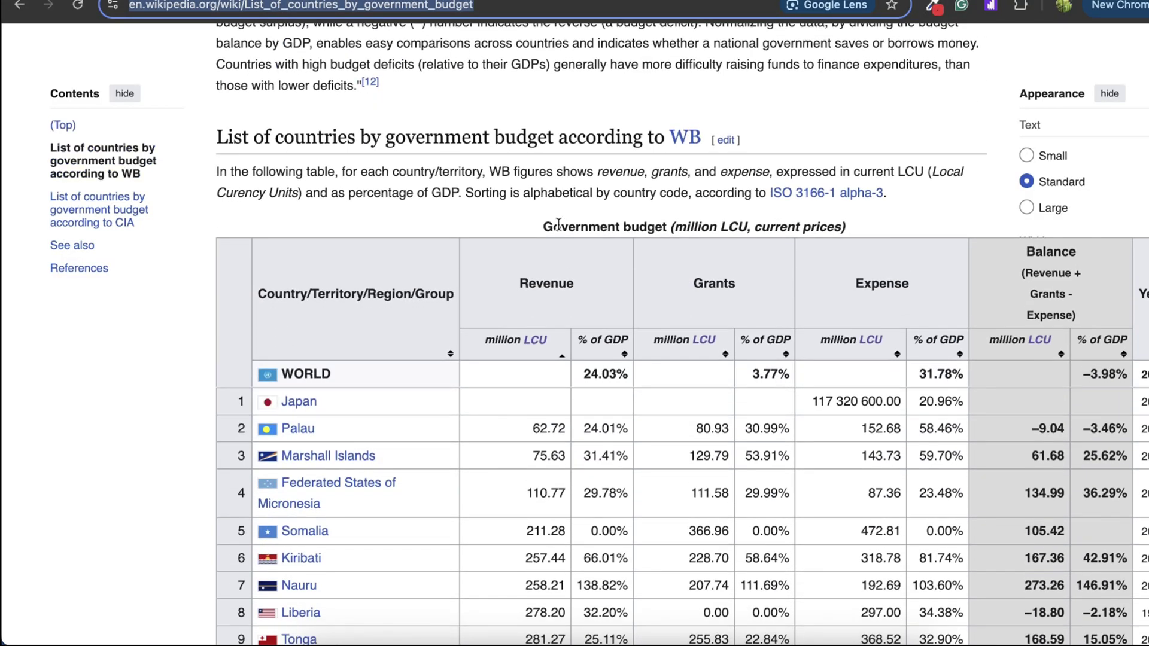
{"action": "left_click", "coordinate": [484, 223]}
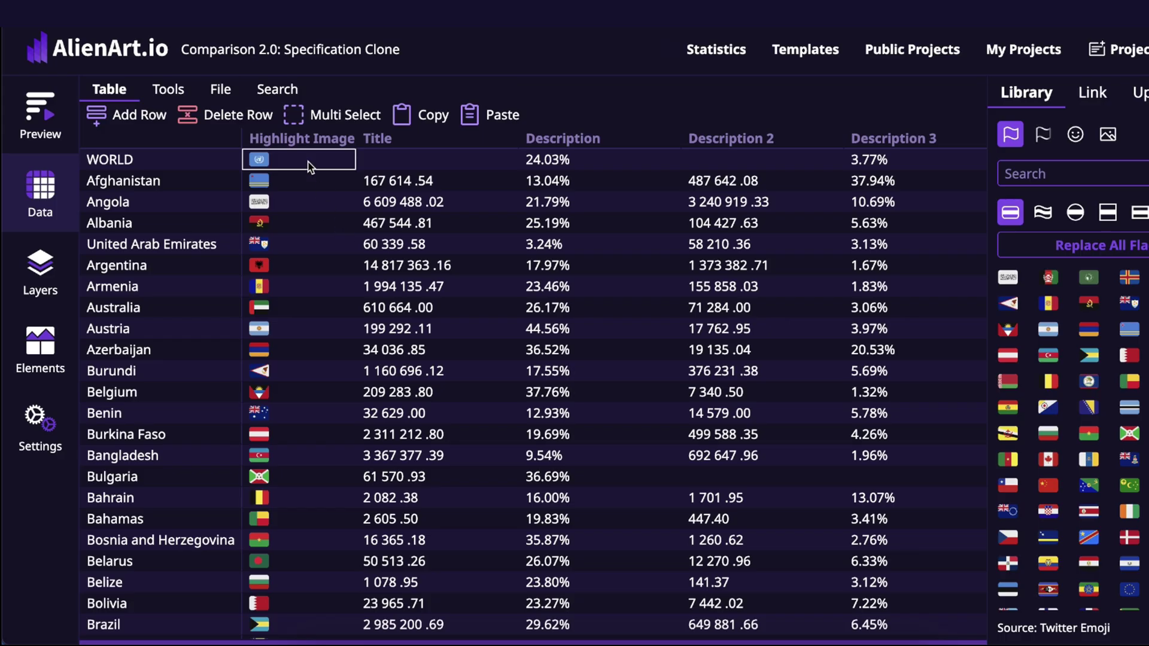
Rename the Highlight Image column in the data table to Country and copy that name
{"action": "left_click", "coordinate": [300, 138]}
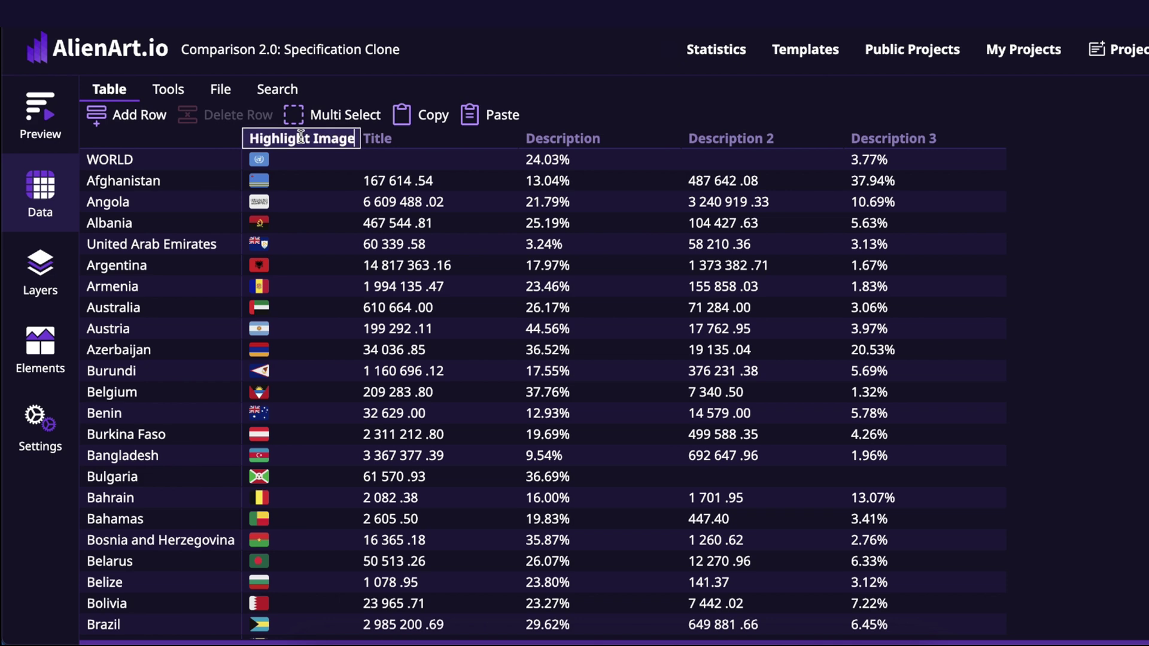
{"action": "key", "text": "ctrl+a"}
{"action": "type", "text": "Coutn"}
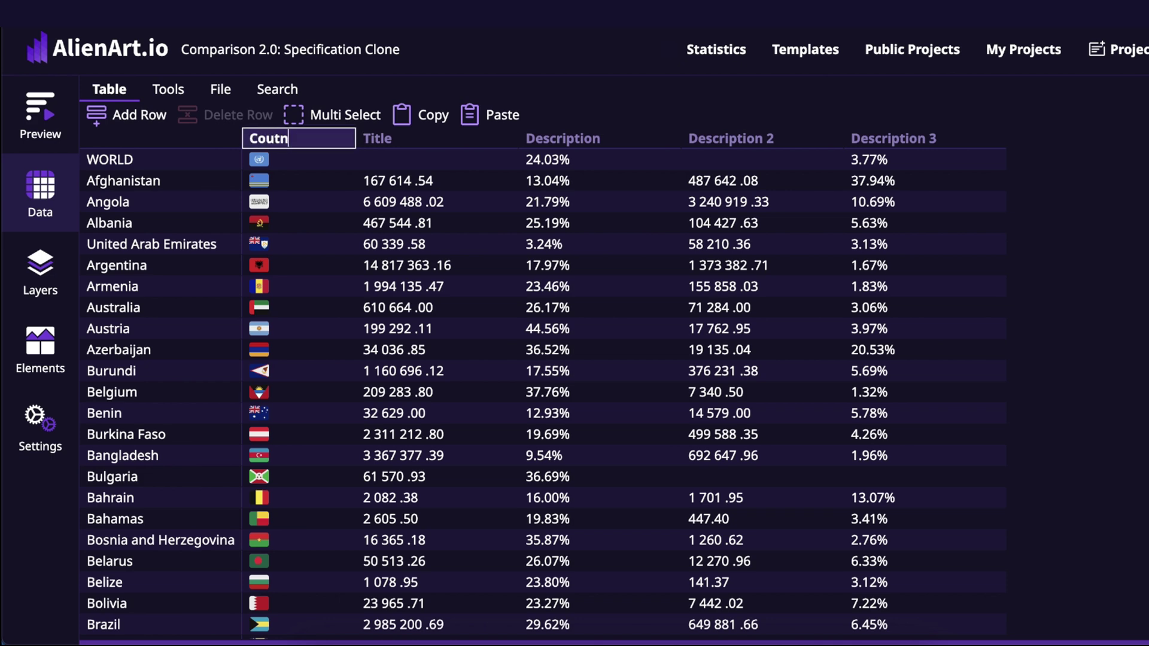
{"action": "key", "text": "BackSpace"}
{"action": "key", "text": "BackSpace"}
{"action": "type", "text": "ntry"}
{"action": "key", "text": "ctrl+a"}
{"action": "key", "text": "ctrl+c"}
{"action": "key", "text": "BackSpace"}
{"action": "type", "text": "Country"}
{"action": "left_click", "coordinate": [353, 199]}
{"action": "left_click", "coordinate": [329, 151]}
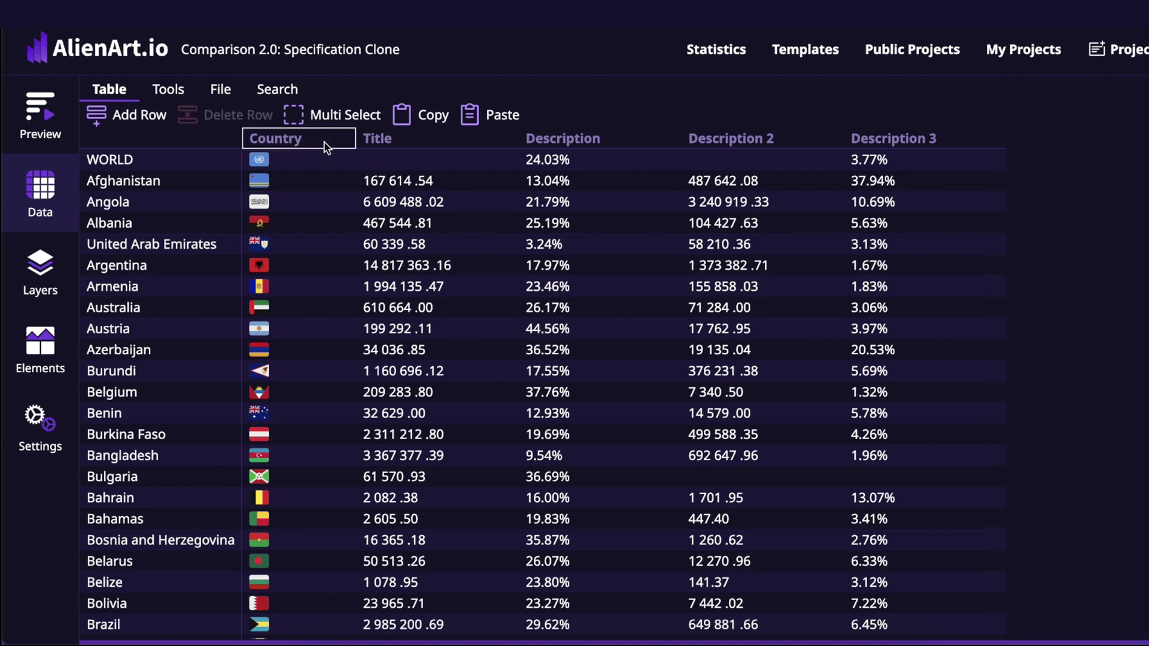
Rename the Title column to Country and compare it with the country column in the Wikipedia table
{"action": "left_click", "coordinate": [422, 142]}
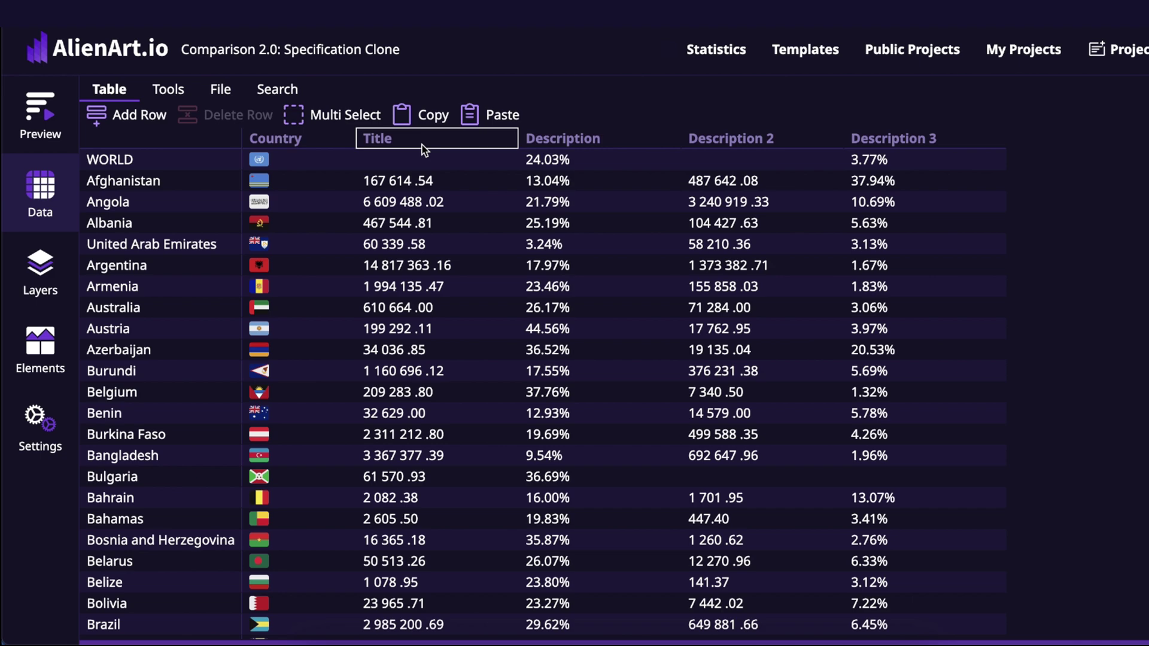
{"action": "key", "text": "ctrl+v"}
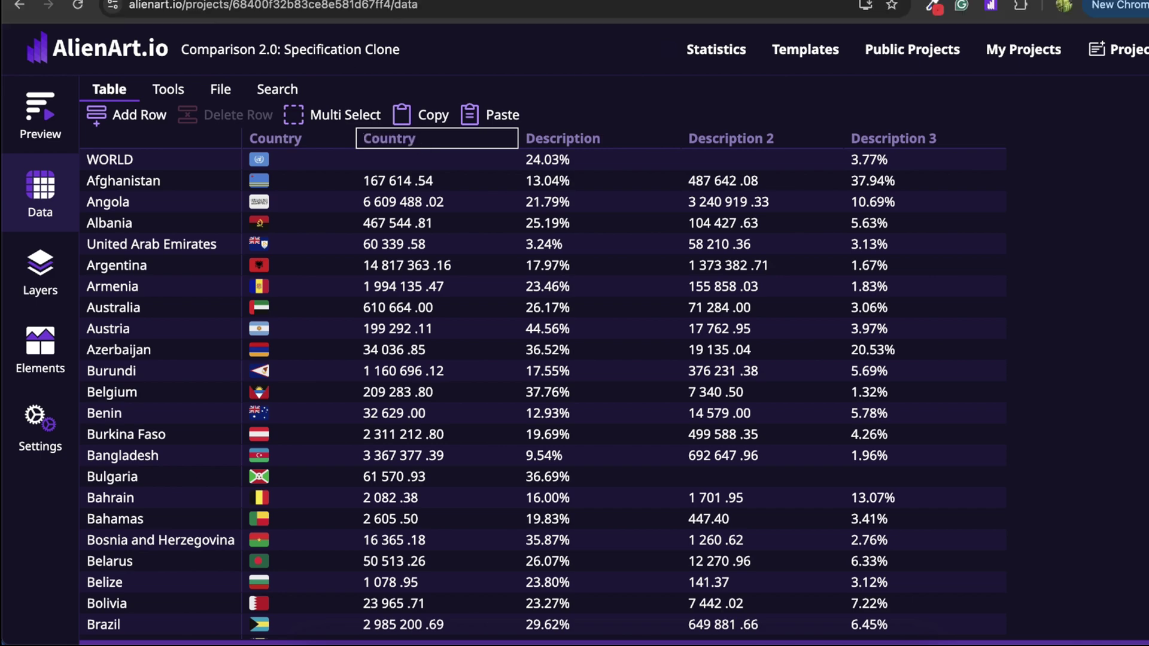
{"action": "key", "text": "ctrl+Tab"}
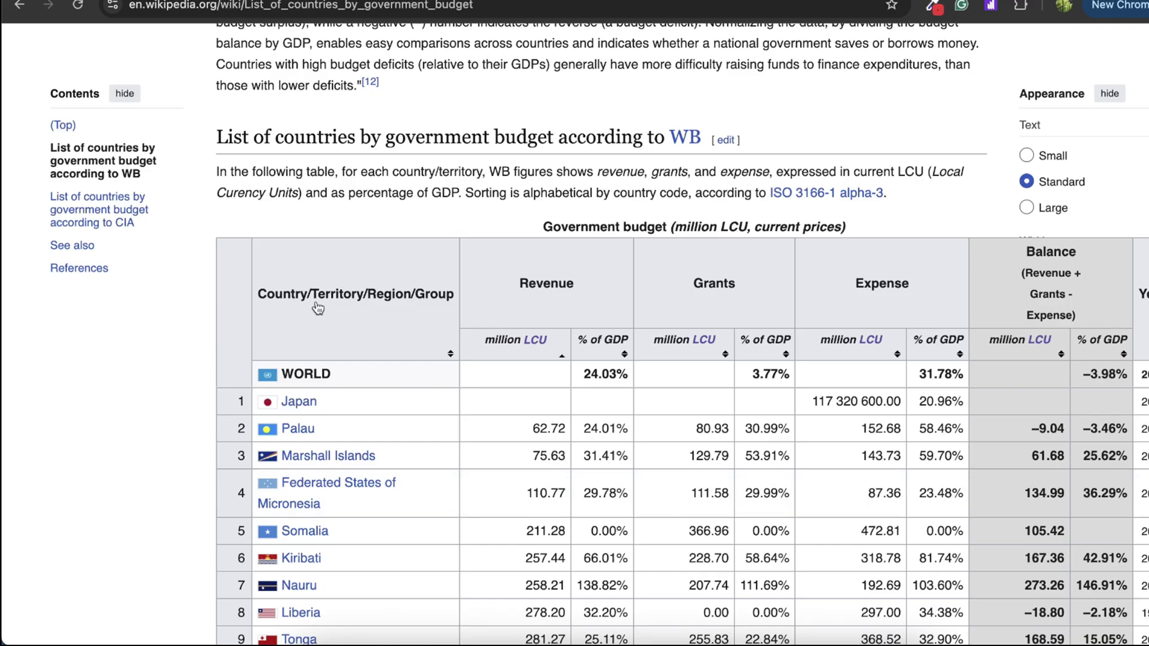
{"action": "mouse_move", "coordinate": [268, 381]}
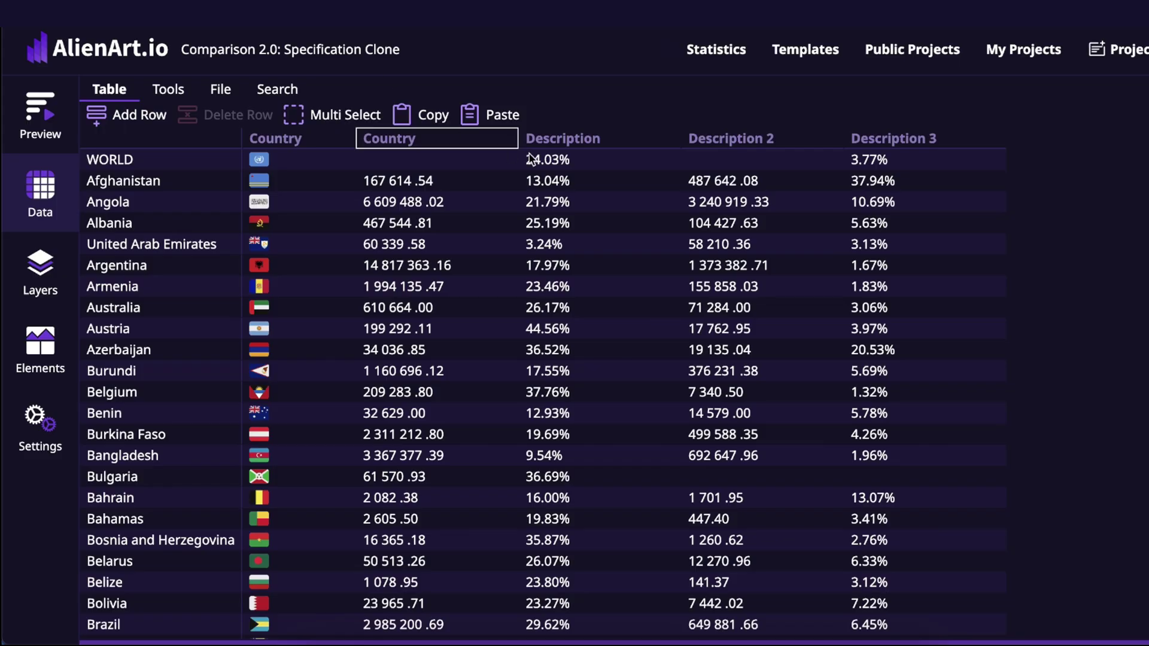
Rename the Description column to Revenue, copying the heading from the Wikipedia table
{"action": "left_click", "coordinate": [563, 140]}
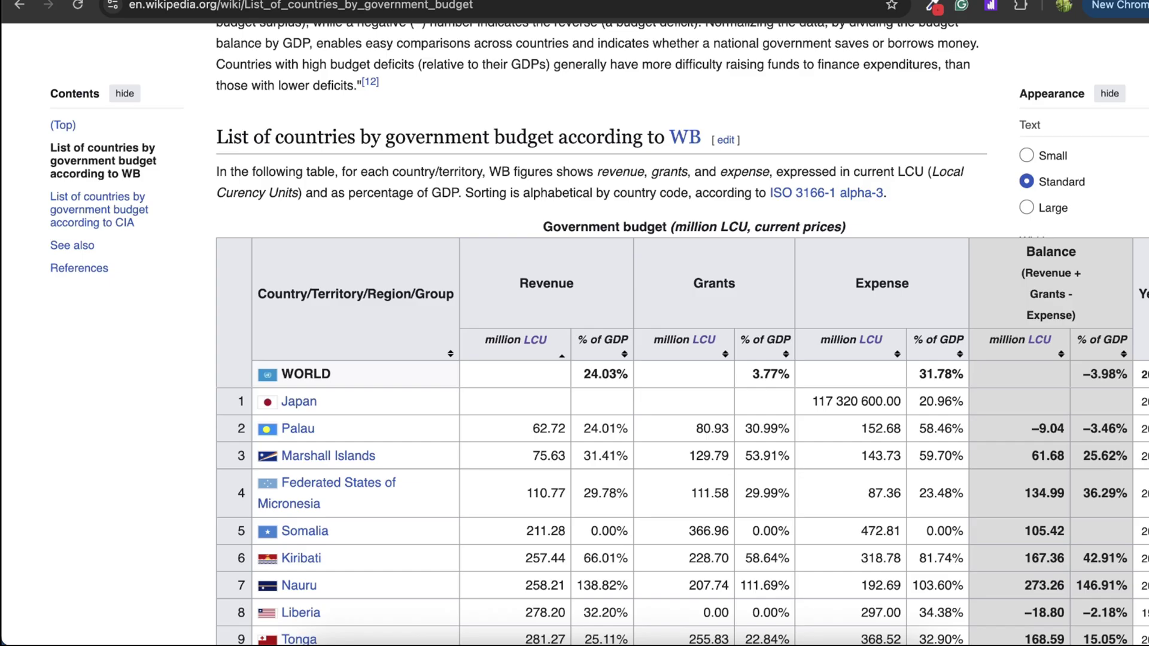
{"action": "double_click", "coordinate": [562, 282]}
{"action": "key", "text": "ctrl+c"}
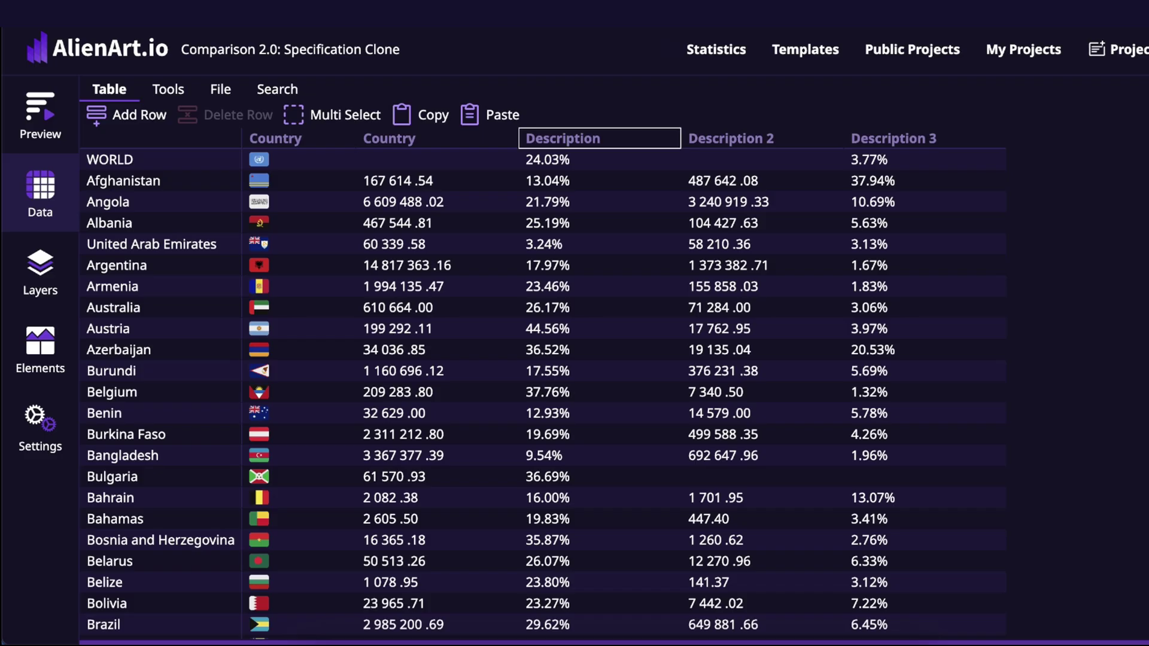
{"action": "double_click", "coordinate": [563, 140]}
{"action": "key", "text": "ctrl+v"}
{"action": "left_click", "coordinate": [576, 182]}
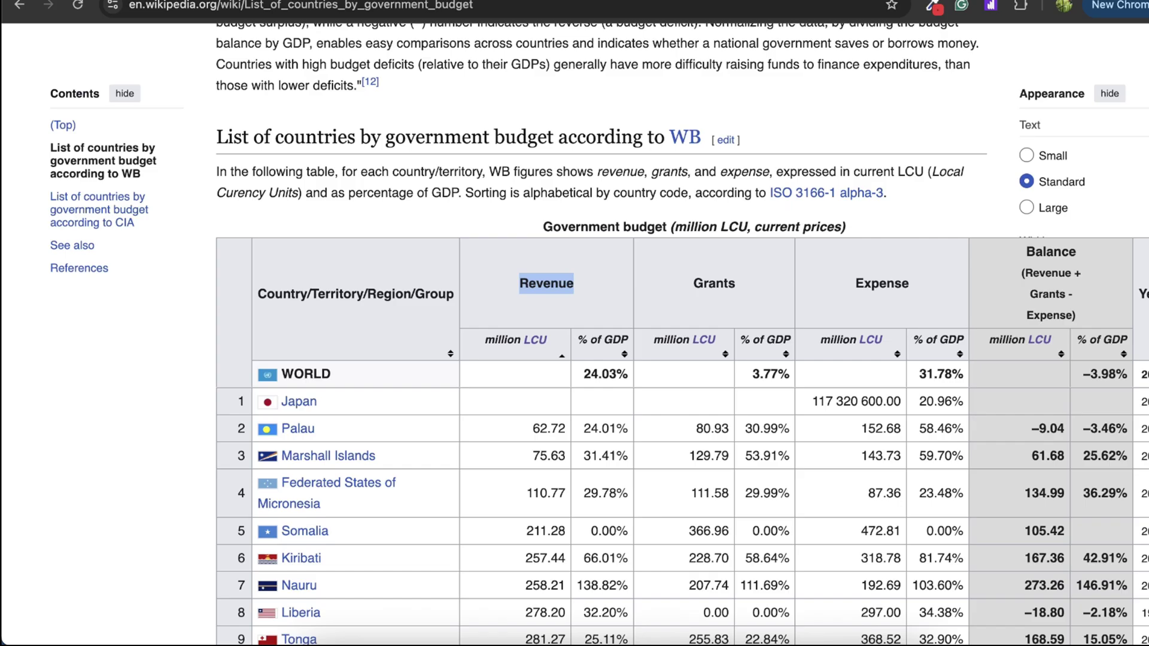
Extend the Revenue column's name to Revenue % so that it matches the percentage values
{"action": "left_click", "coordinate": [559, 283]}
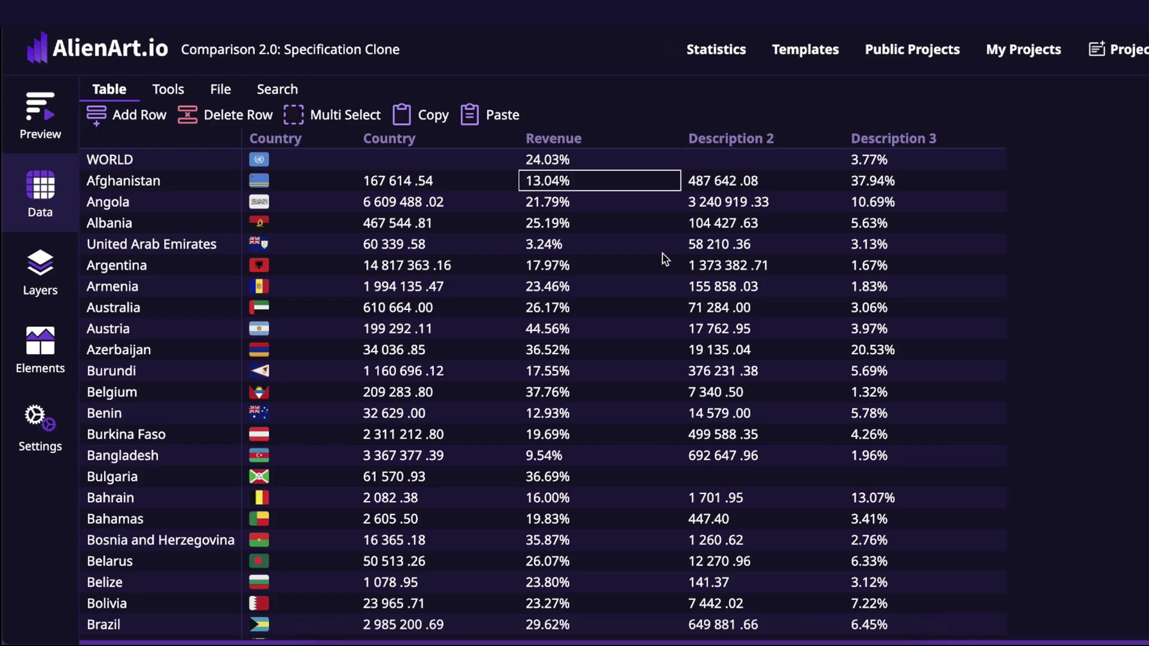
{"action": "left_click", "coordinate": [596, 140]}
{"action": "left_click", "coordinate": [597, 202]}
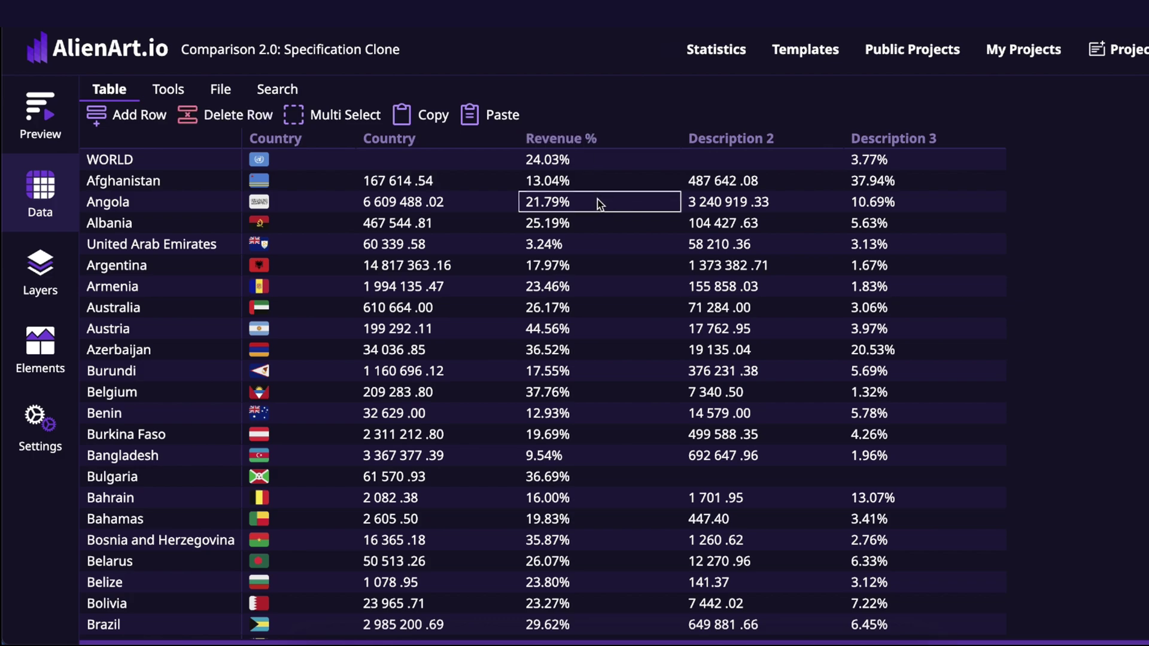
{"action": "left_click", "coordinate": [569, 157]}
{"action": "left_click", "coordinate": [567, 142]}
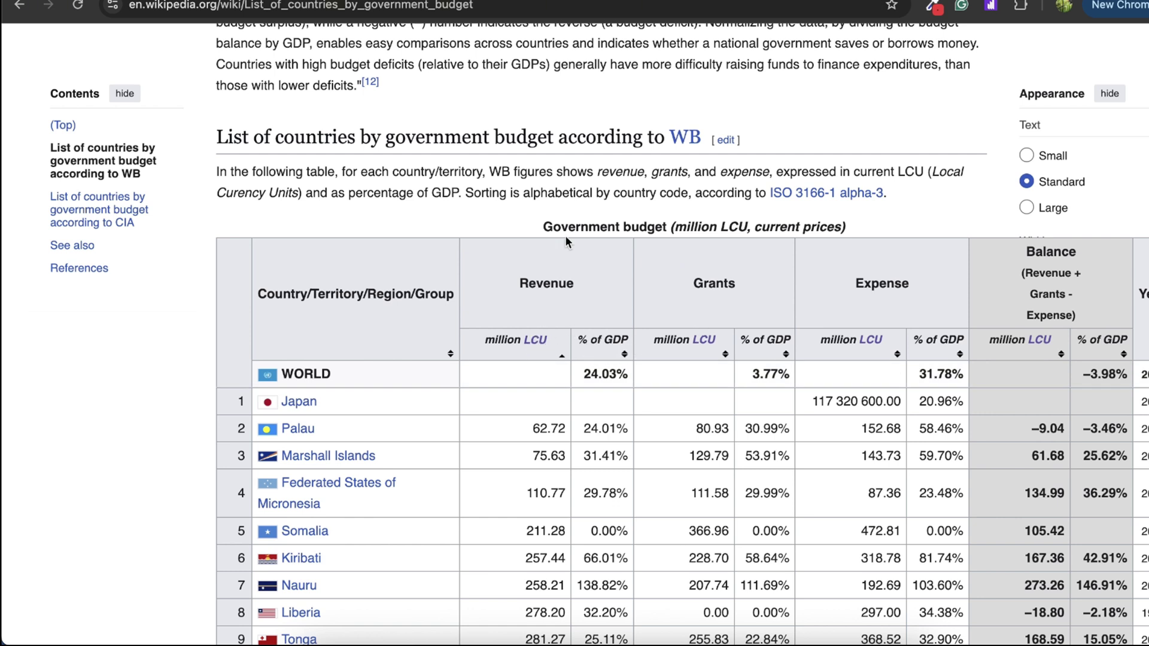
Rename the Description 2 column to Expense %, using the Expense heading copied from the Wikipedia table
{"action": "double_click", "coordinate": [871, 281]}
{"action": "key", "text": "ctrl+c"}
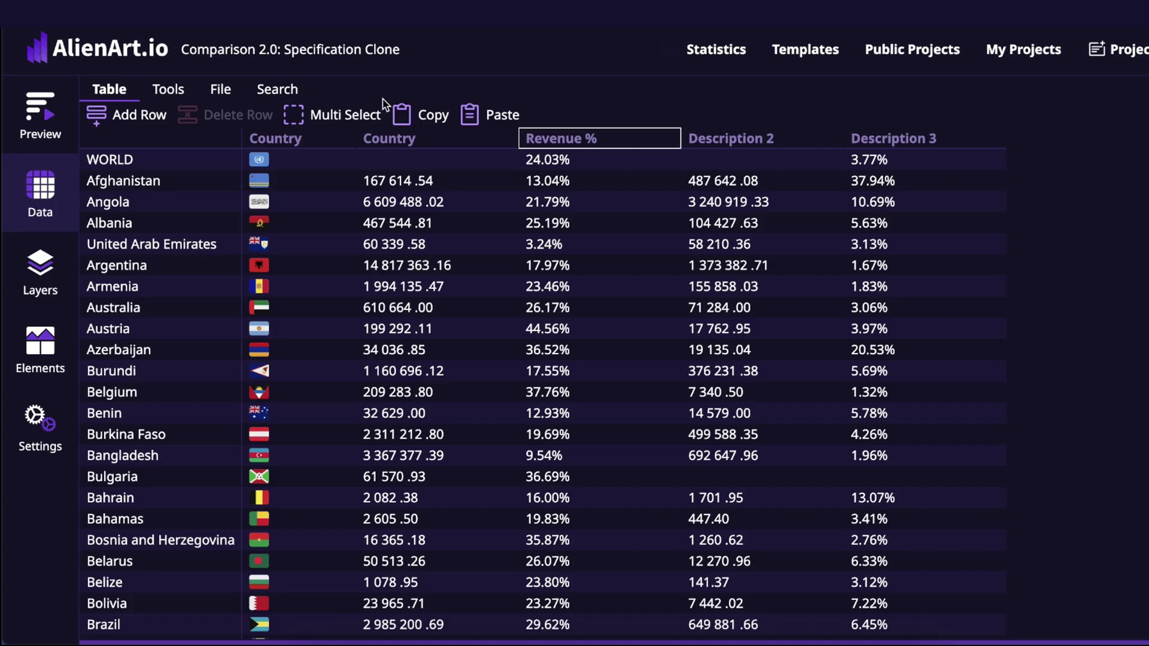
{"action": "left_click", "coordinate": [748, 138]}
{"action": "key", "text": "ctrl+v"}
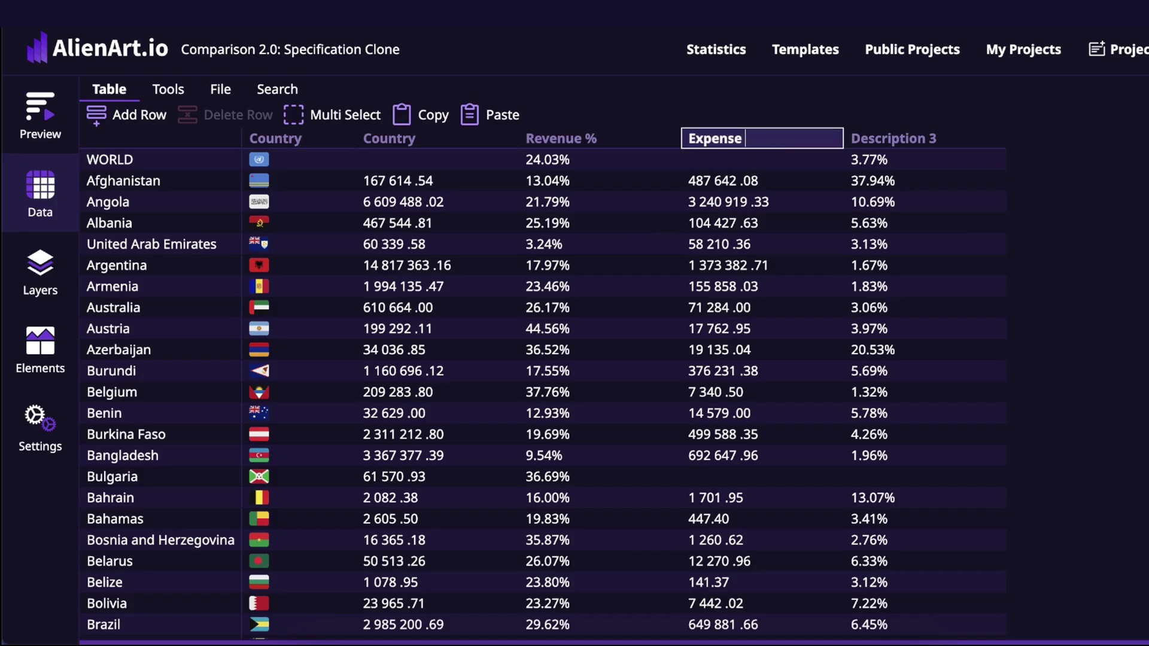
{"action": "type", "text": "%"}
{"action": "left_click", "coordinate": [724, 244]}
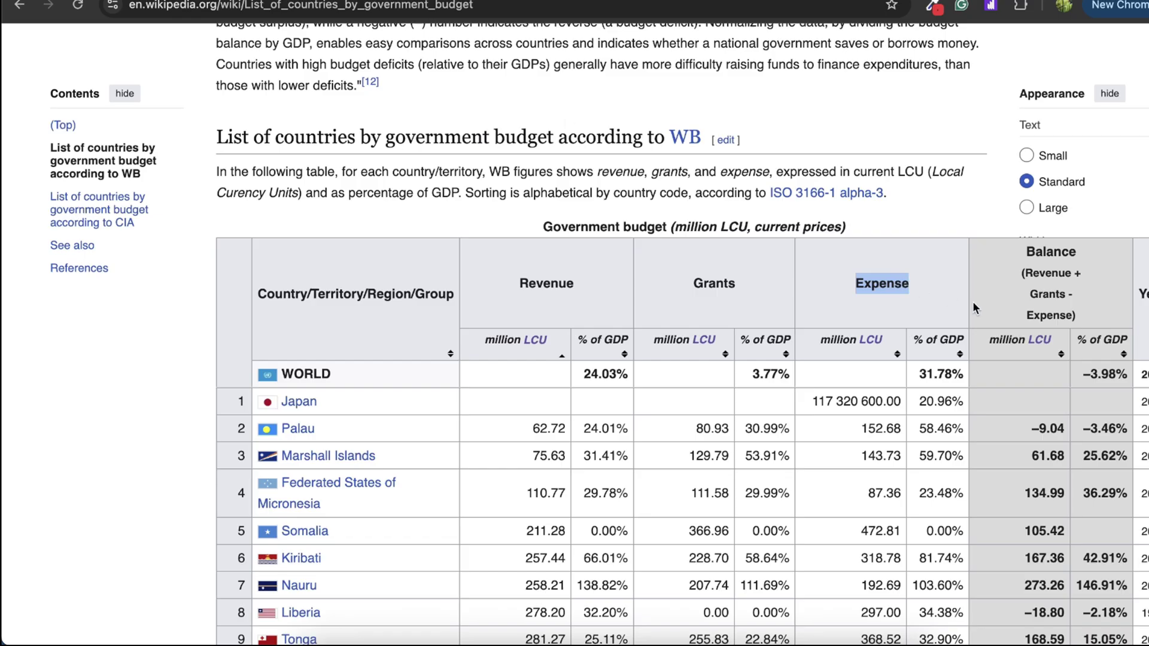
Rename the Description 3 column to Balance %, using the Balance heading copied from the Wikipedia table
{"action": "double_click", "coordinate": [1051, 252]}
{"action": "key", "text": "ctrl+c"}
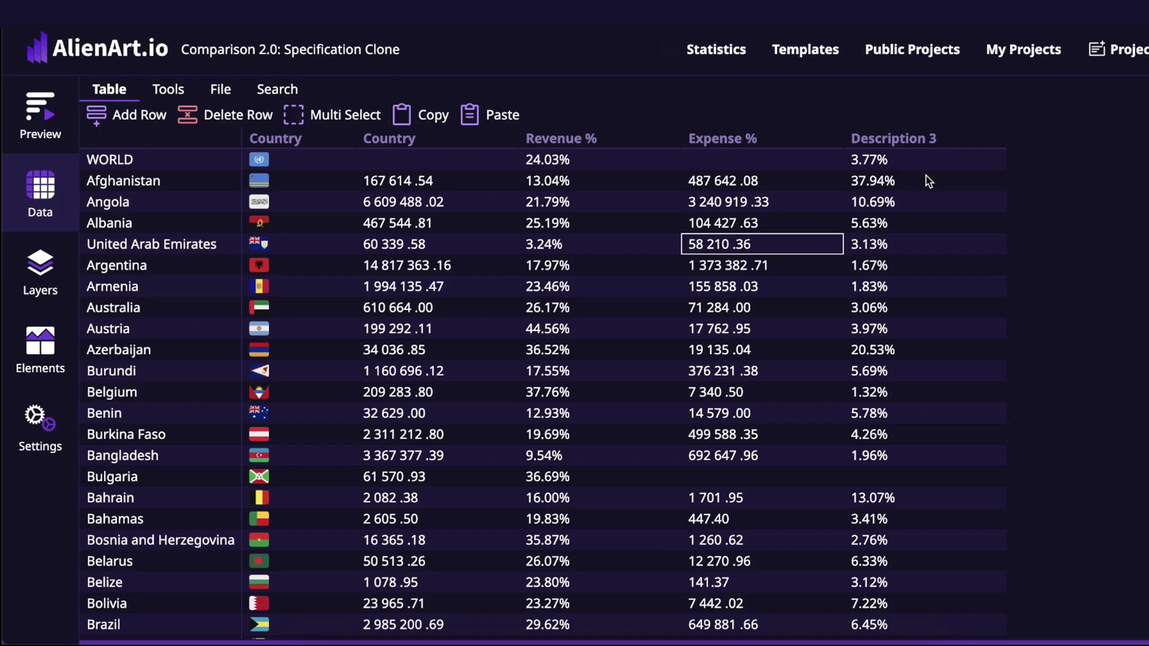
{"action": "left_click", "coordinate": [922, 139]}
{"action": "key", "text": "ctrl+v"}
{"action": "left_click", "coordinate": [914, 137]}
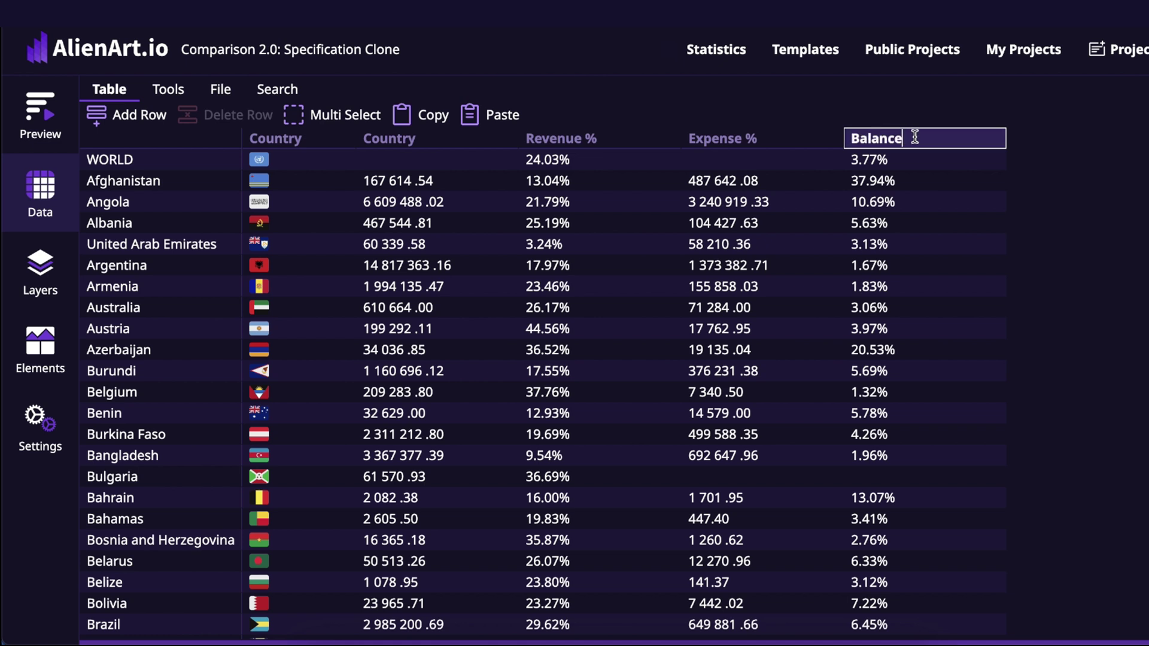
{"action": "left_click", "coordinate": [922, 238]}
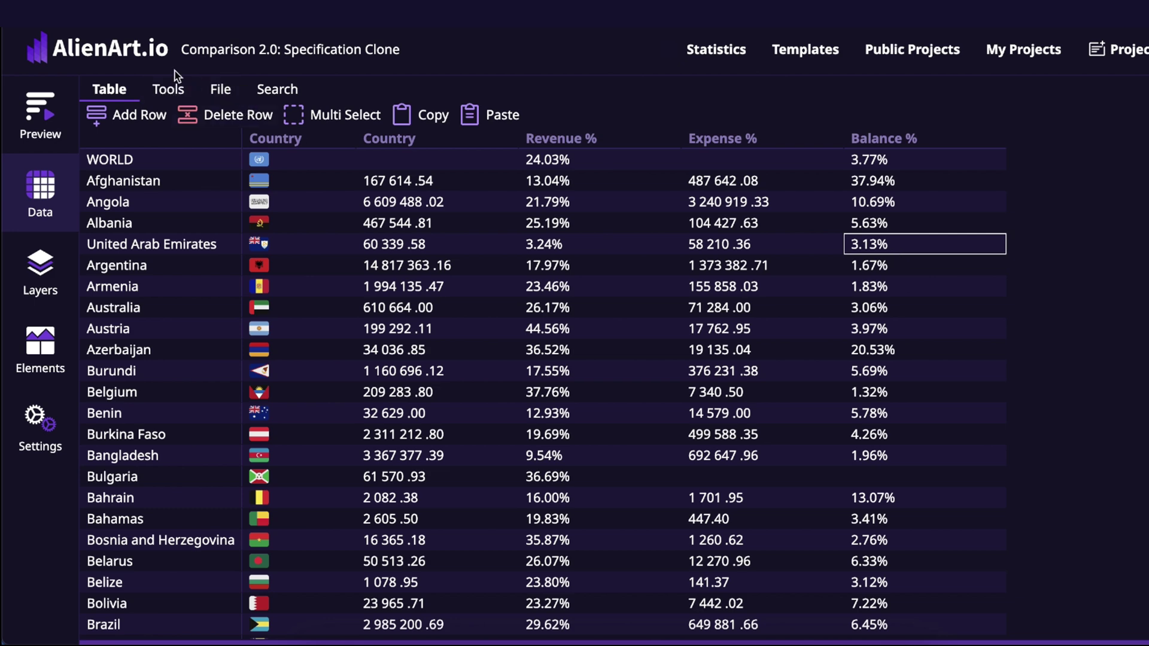
{"action": "left_click", "coordinate": [219, 89]}
{"action": "left_click", "coordinate": [206, 115]}
{"action": "left_click", "coordinate": [620, 239]}
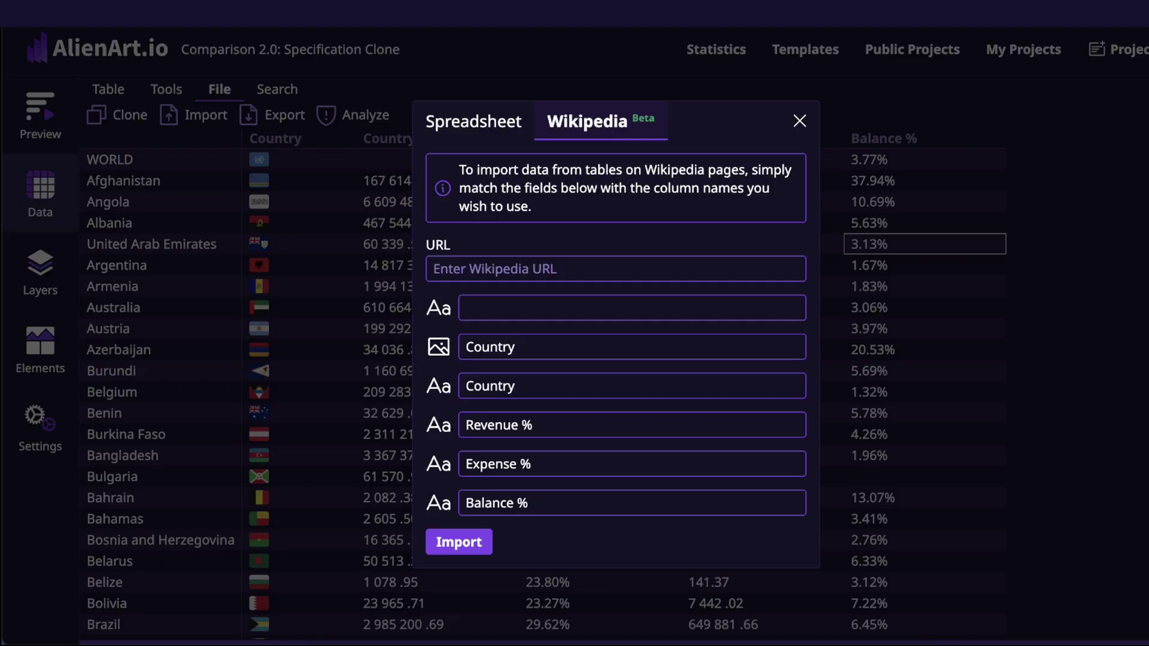
{"action": "left_click", "coordinate": [572, 270]}
{"action": "type", "text": "https://en.wikipedia.org/wiki/List_of_countries_by_government_budget"}
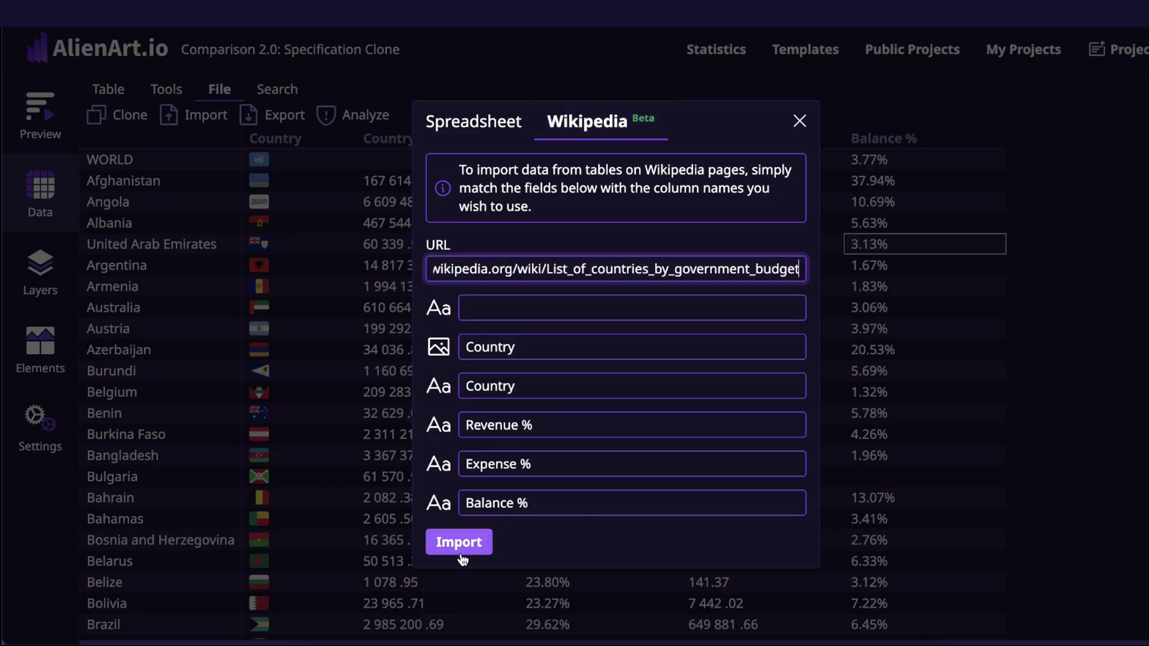
{"action": "left_click", "coordinate": [467, 547]}
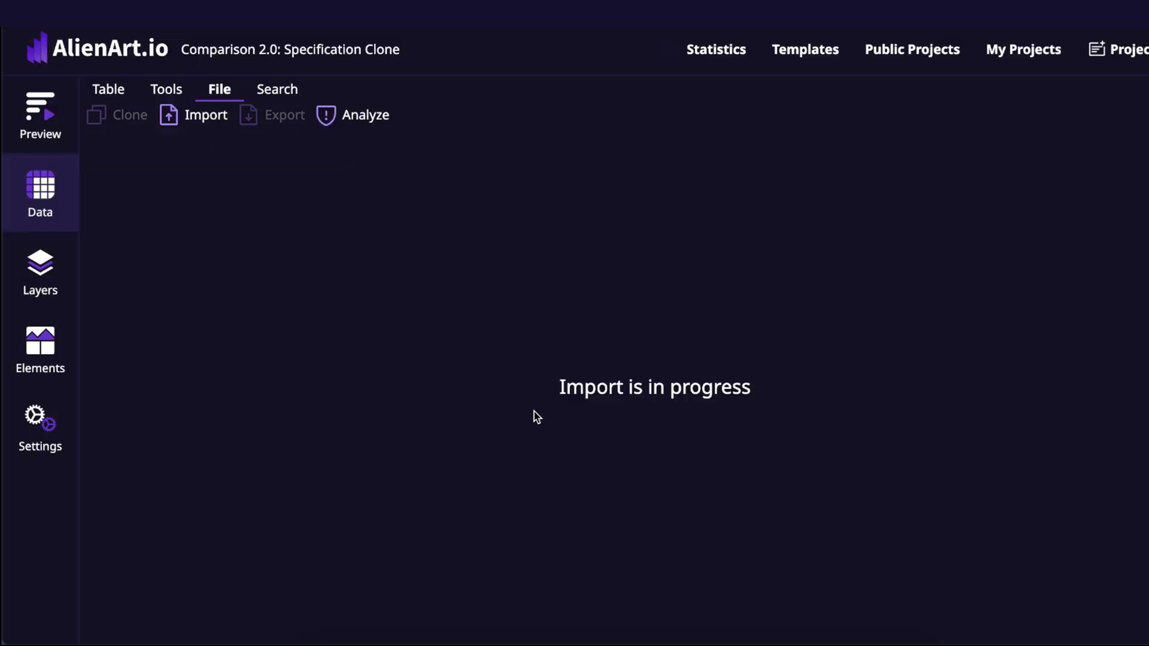
Review the newly imported country rows through the end of the table and preview the chart
{"action": "scroll", "coordinate": [536, 417], "scroll_direction": "down", "scroll_amount": 20}
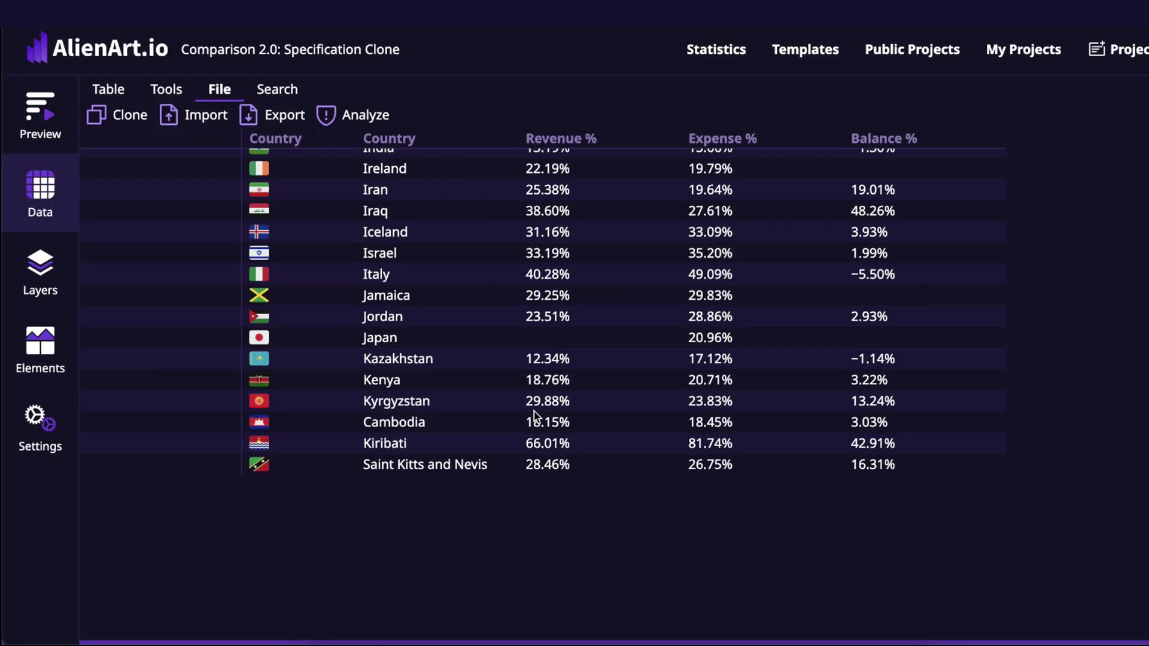
{"action": "scroll", "coordinate": [534, 417], "scroll_direction": "down", "scroll_amount": 20}
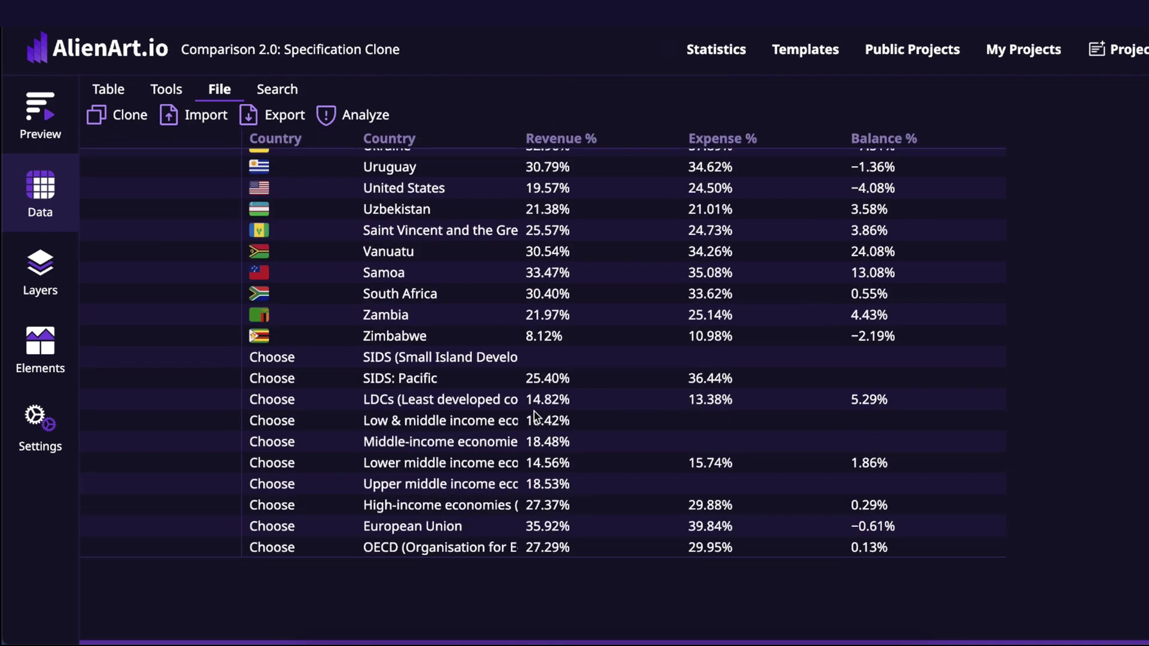
{"action": "scroll", "coordinate": [535, 417], "scroll_direction": "up", "scroll_amount": 20}
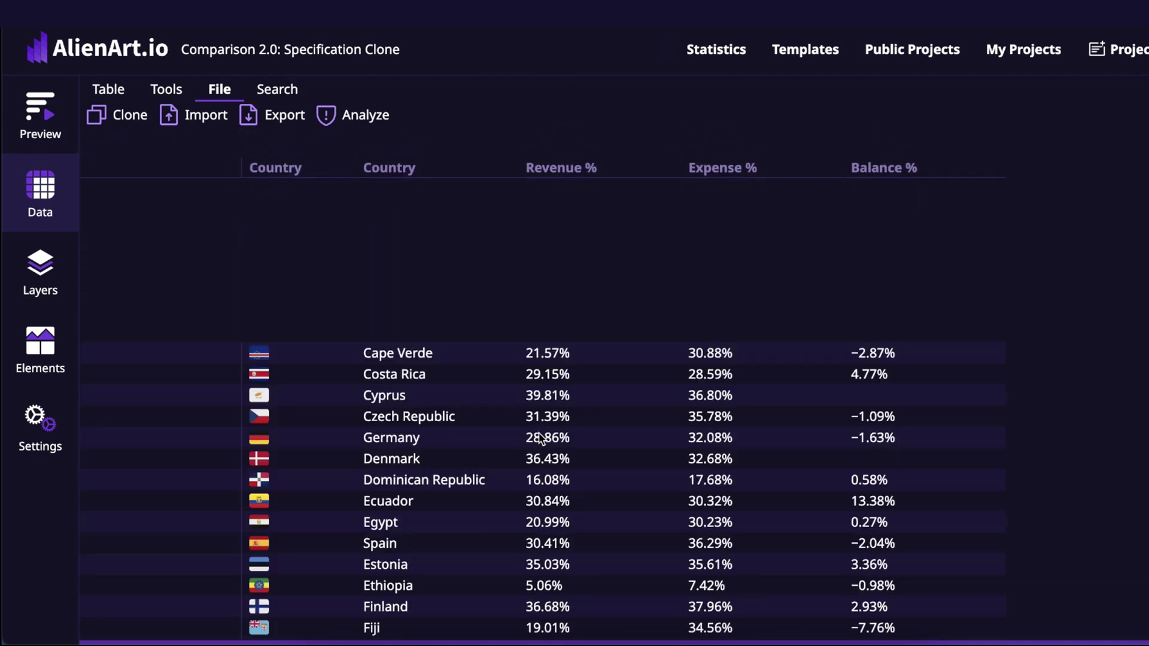
{"action": "left_click", "coordinate": [75, 119]}
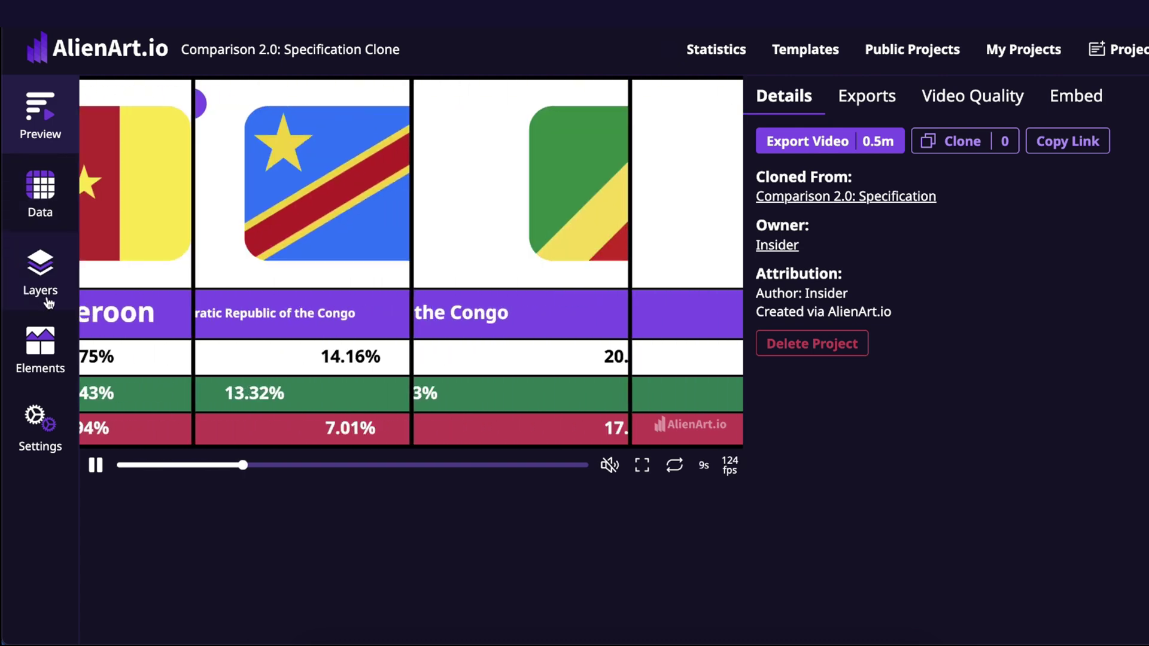
Set the minutes of the project's duration to 3, keeping 30 seconds, and preview the chart at that length
{"action": "left_click", "coordinate": [40, 269]}
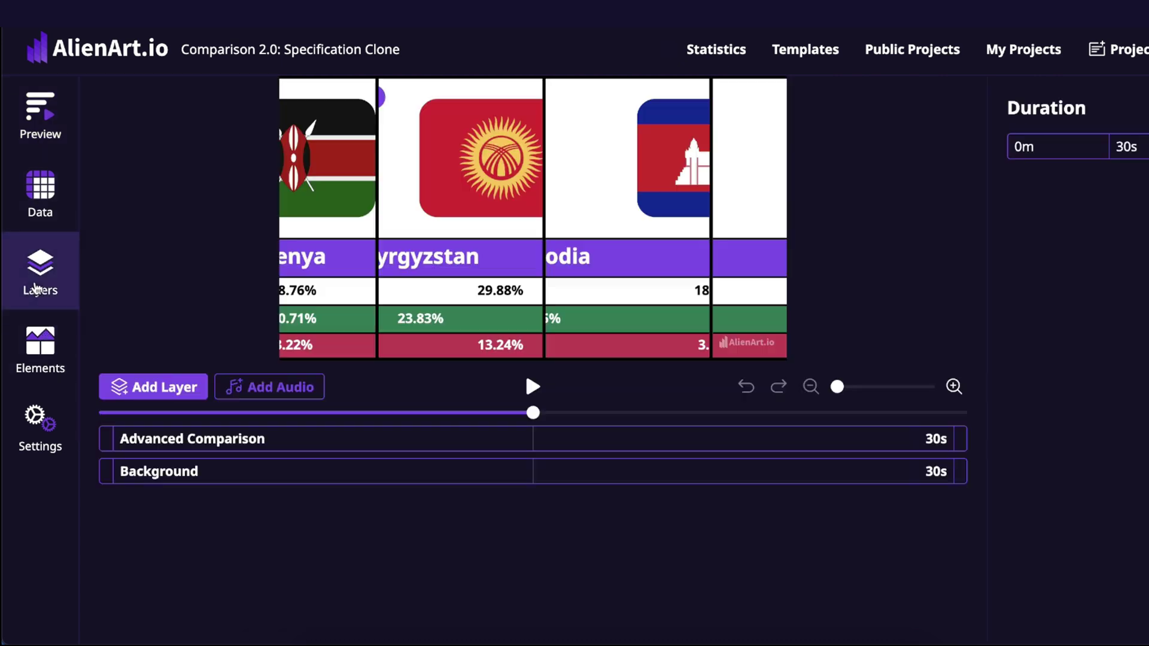
{"action": "left_click", "coordinate": [1034, 143]}
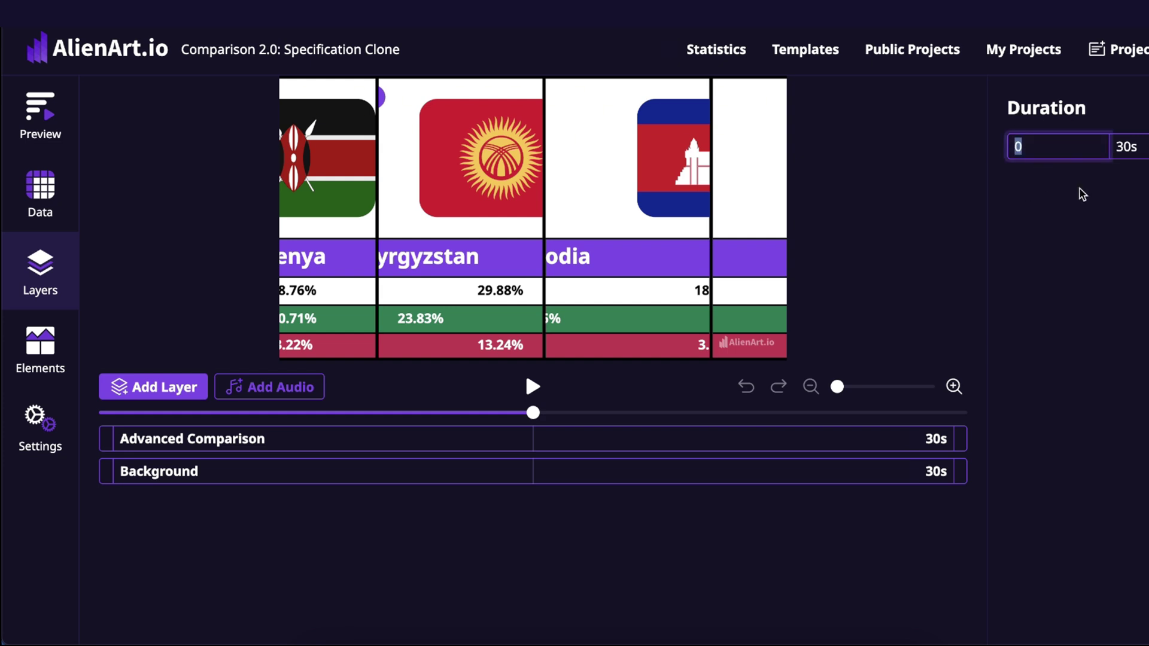
{"action": "type", "text": "3"}
{"action": "left_click", "coordinate": [1066, 211]}
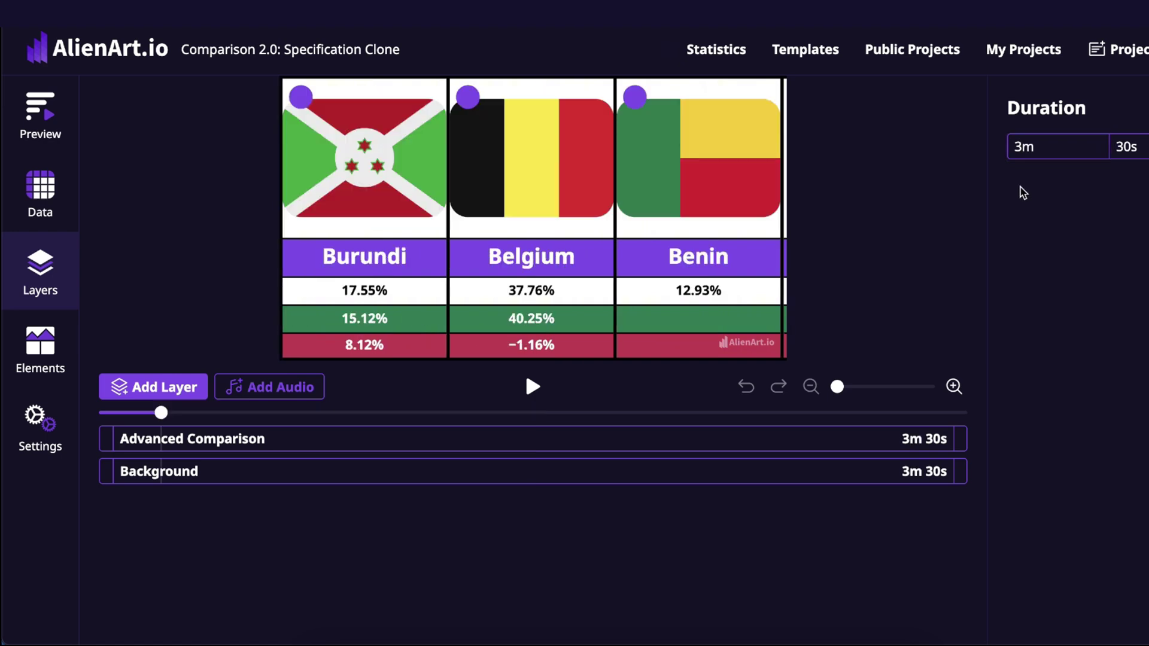
{"action": "left_click", "coordinate": [58, 115]}
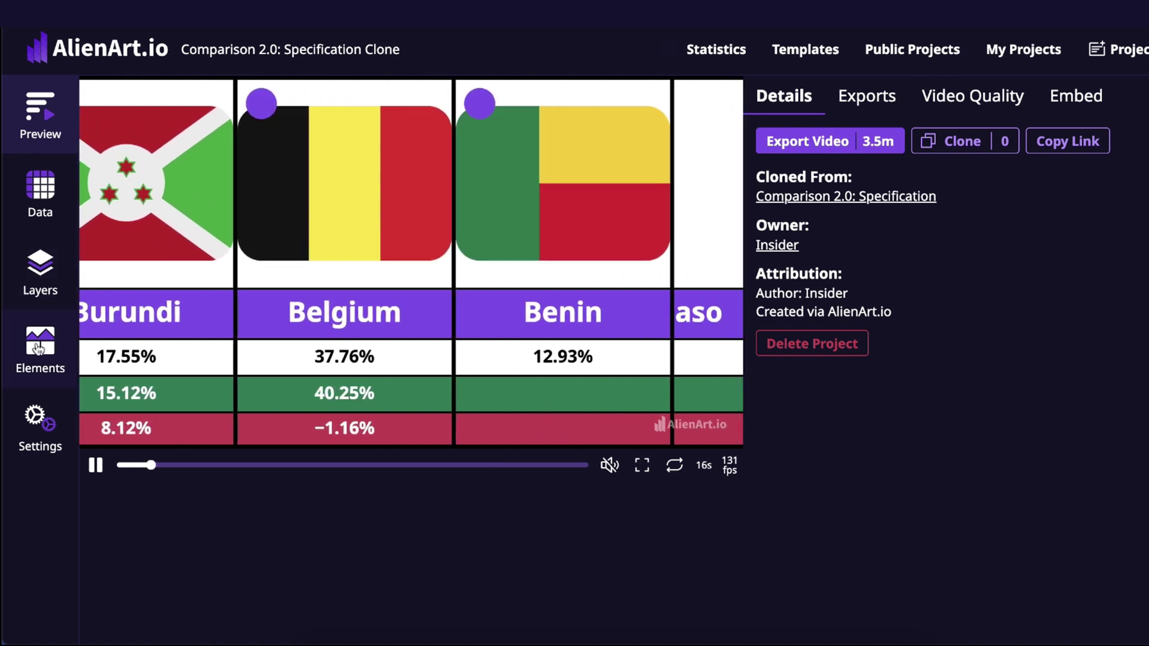
{"action": "left_click", "coordinate": [40, 268]}
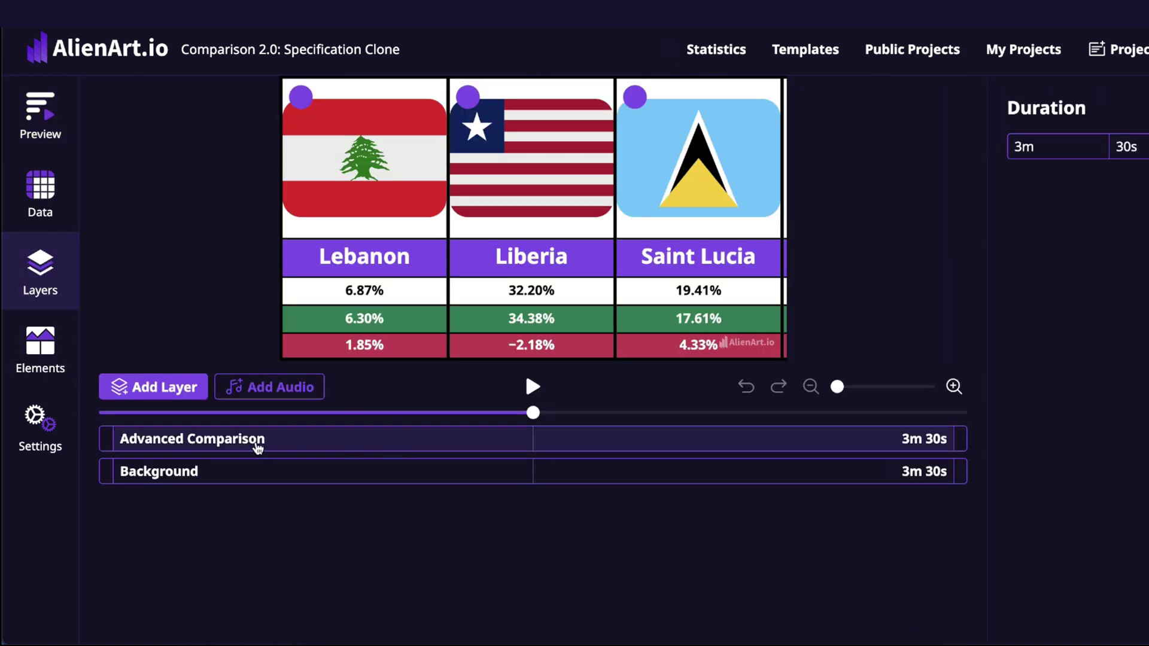
Set the Advanced Comparison layer's animation type to Continuous and preview the chart
{"action": "left_click", "coordinate": [240, 449]}
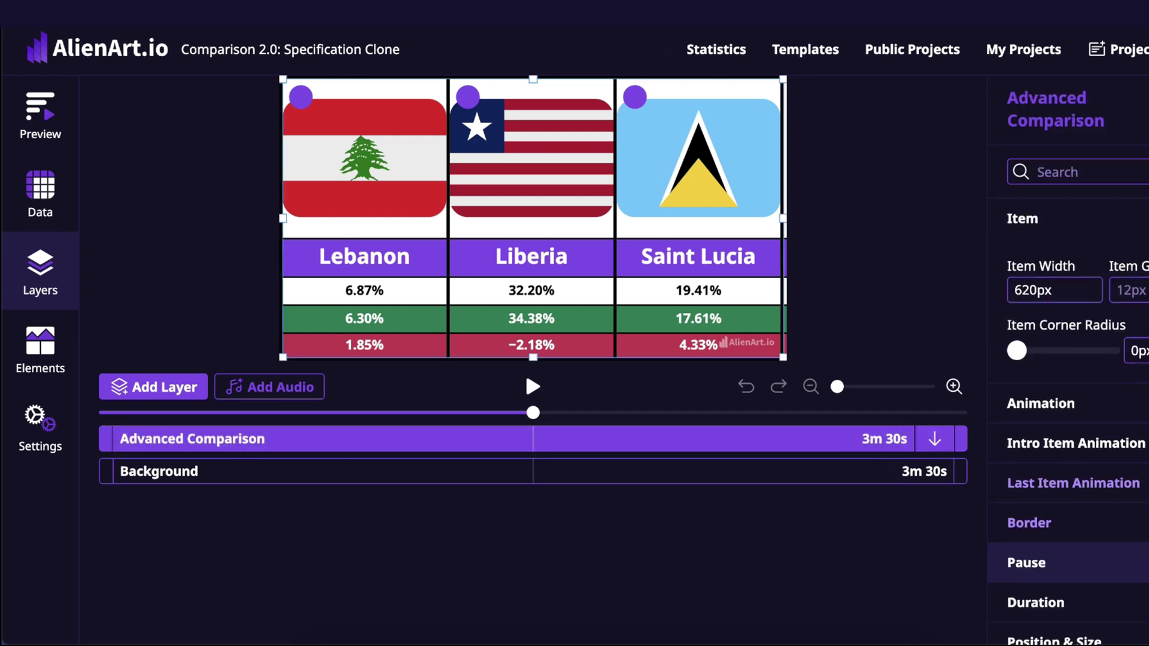
{"action": "scroll", "coordinate": [1125, 479], "scroll_direction": "down", "scroll_amount": 1}
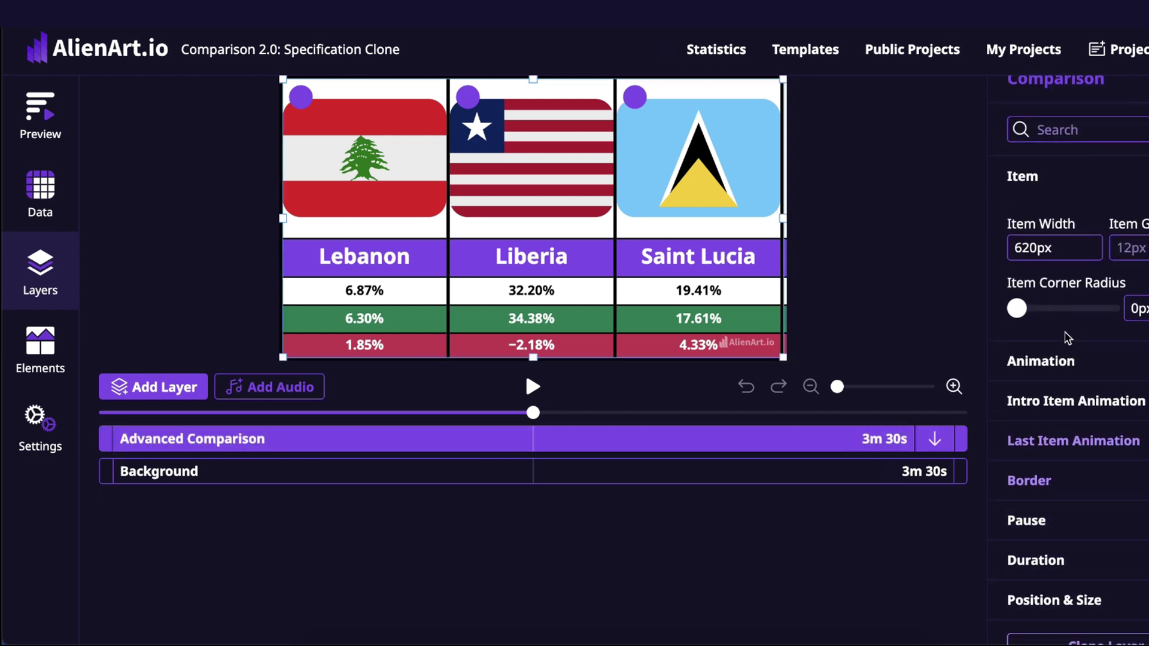
{"action": "left_click", "coordinate": [1065, 362]}
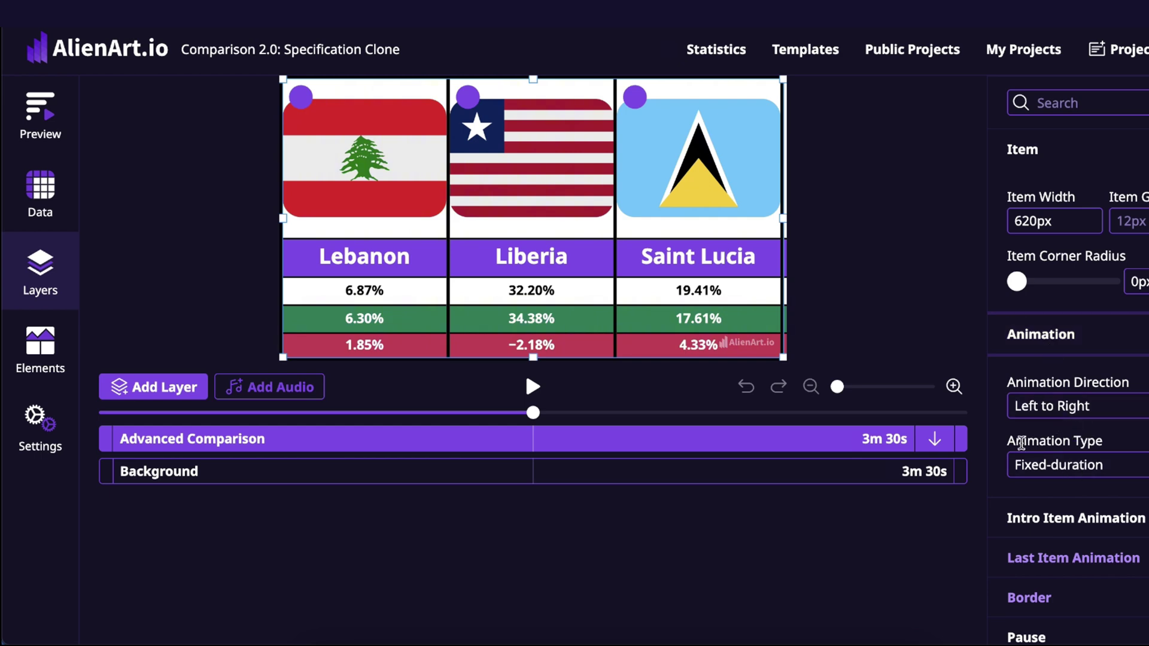
{"action": "left_click", "coordinate": [1094, 475]}
{"action": "left_click", "coordinate": [1071, 490]}
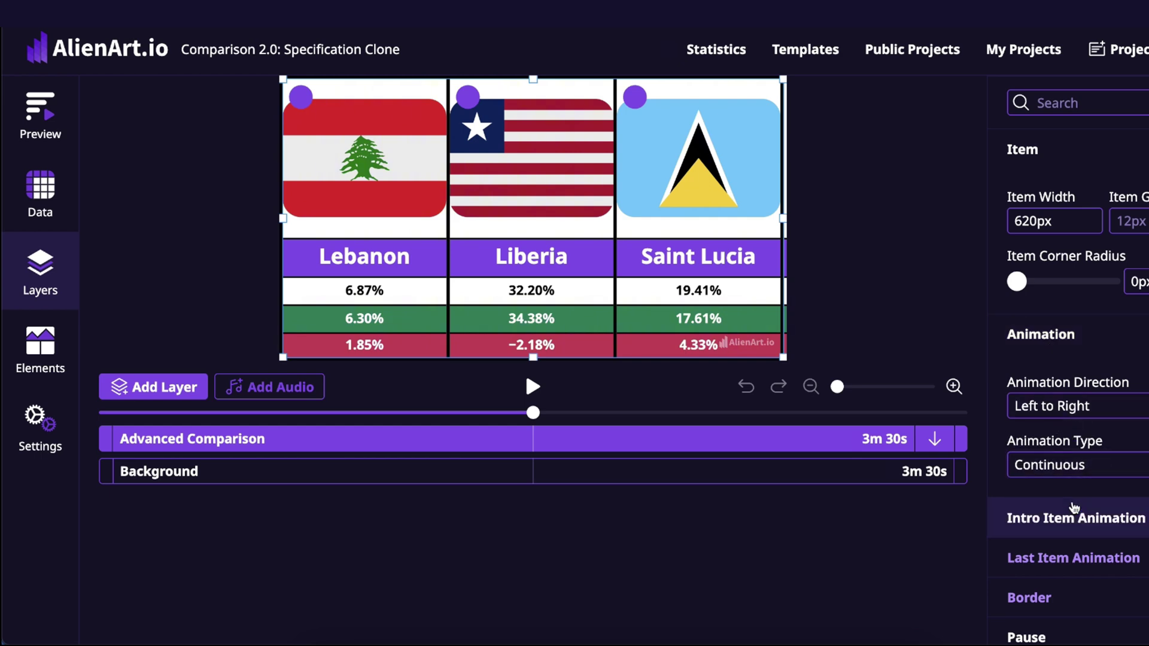
{"action": "left_click", "coordinate": [54, 114]}
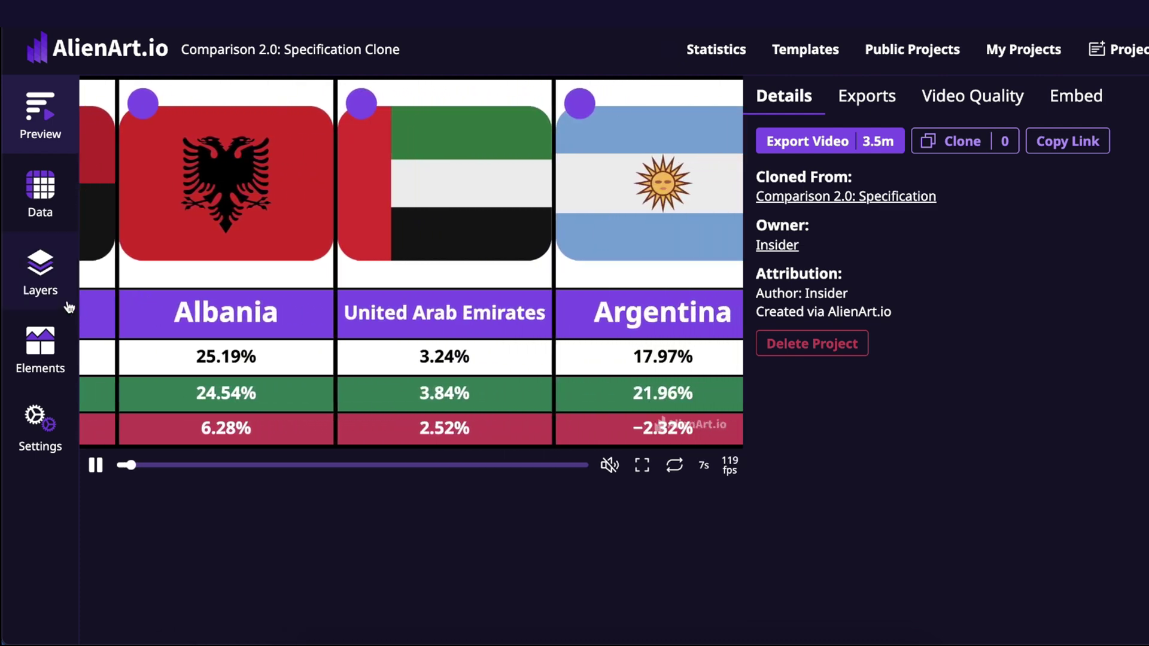
Delete the WORLD row from the data table
{"action": "left_click", "coordinate": [42, 281]}
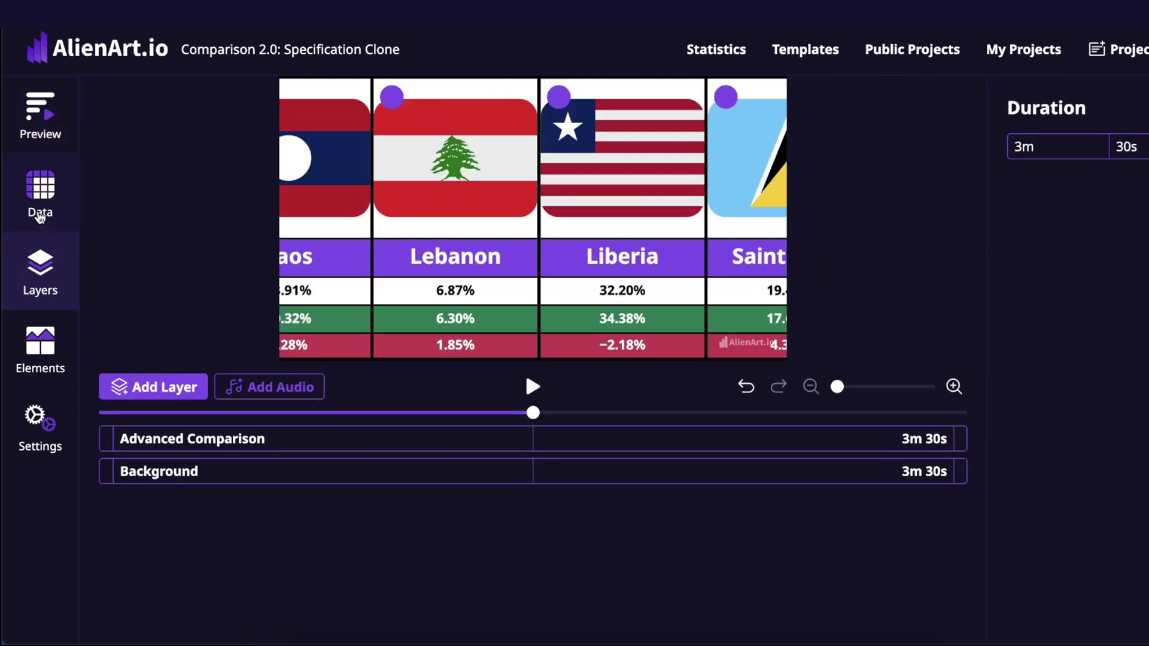
{"action": "left_click", "coordinate": [40, 197]}
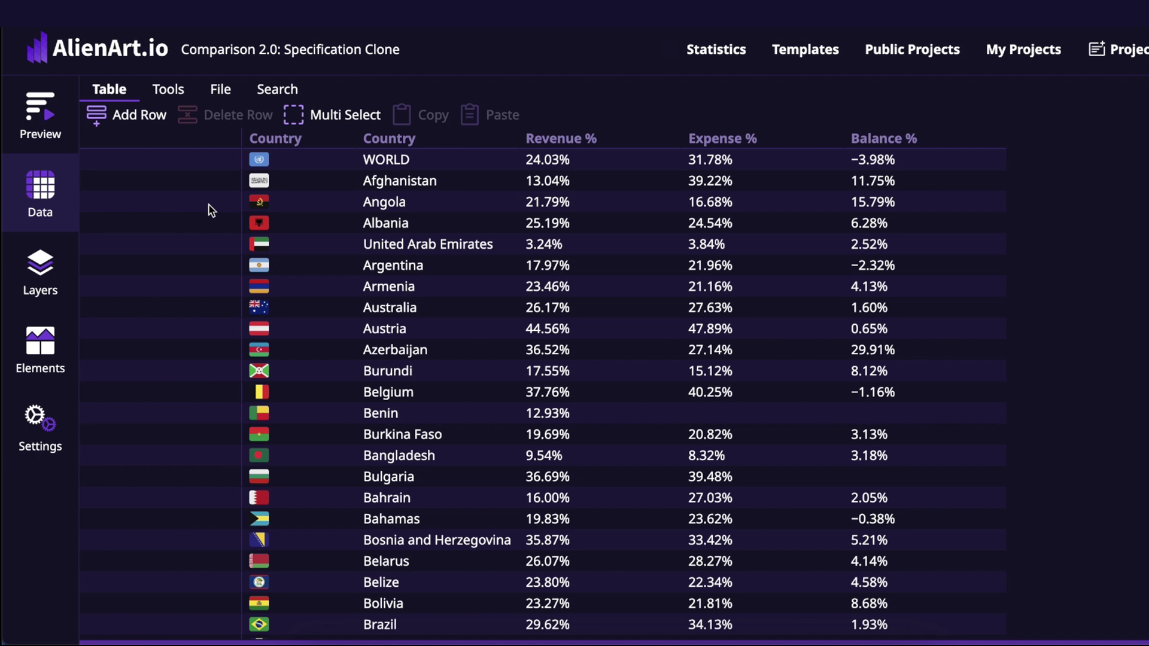
{"action": "left_click", "coordinate": [325, 164]}
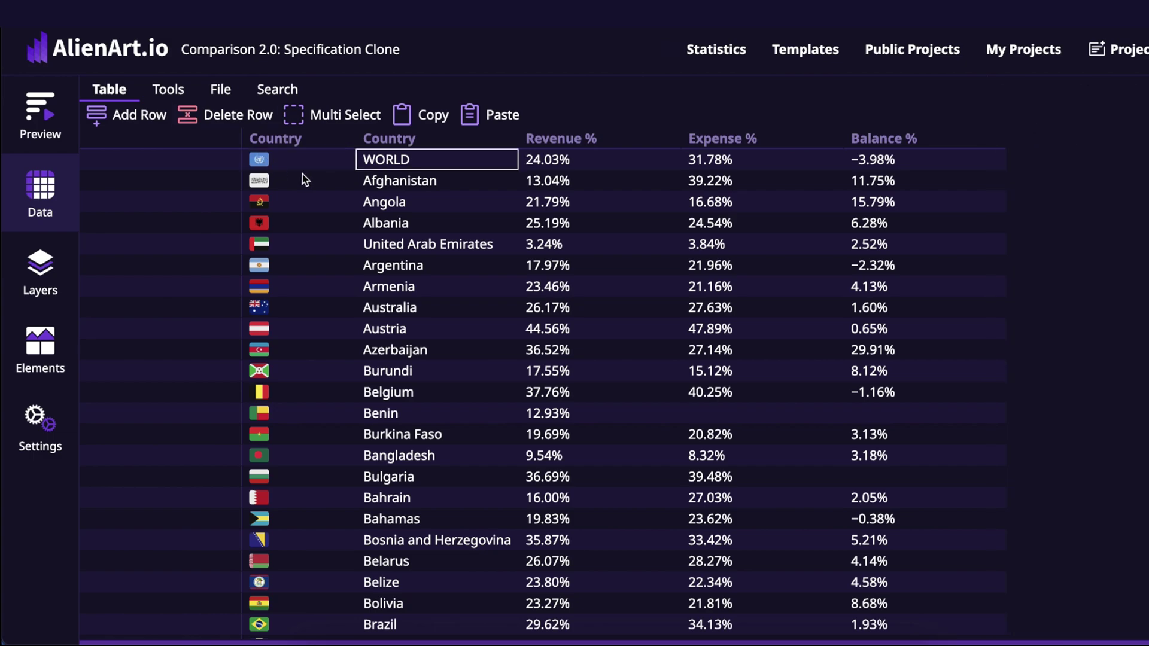
{"action": "left_click", "coordinate": [225, 127]}
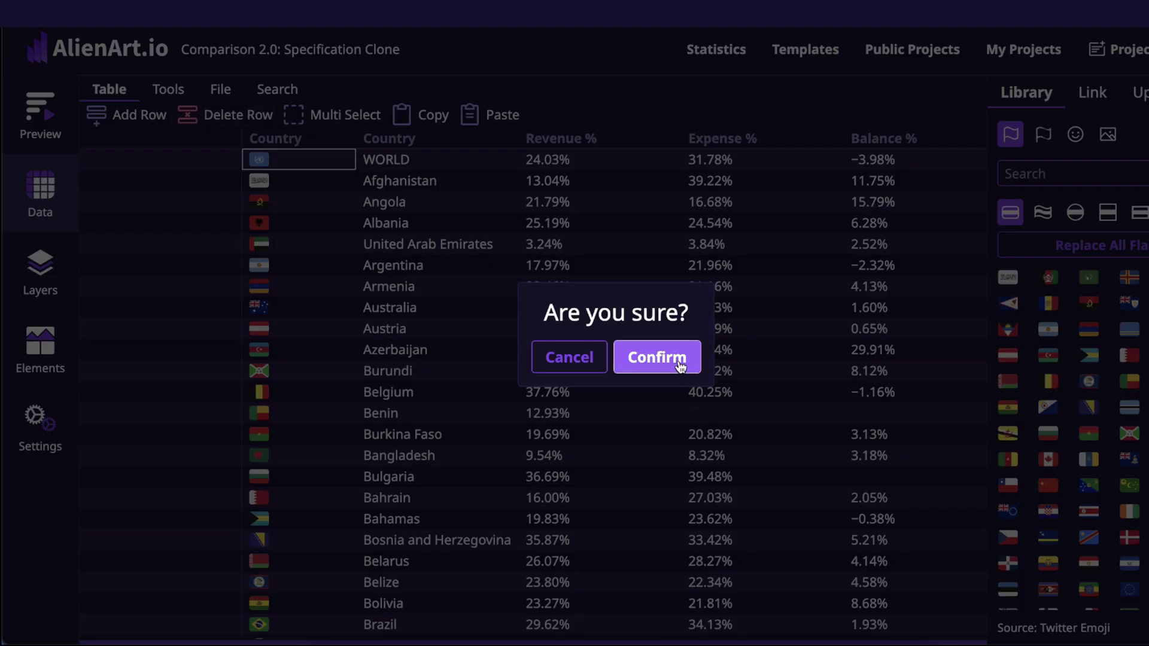
{"action": "left_click", "coordinate": [628, 358]}
Delete the group rows without flags at the table's end, from SIDS (Small Island Developing States) through OECD
{"action": "scroll", "coordinate": [453, 321], "scroll_direction": "down", "scroll_amount": 4}
{"action": "scroll", "coordinate": [452, 320], "scroll_direction": "down", "scroll_amount": 20}
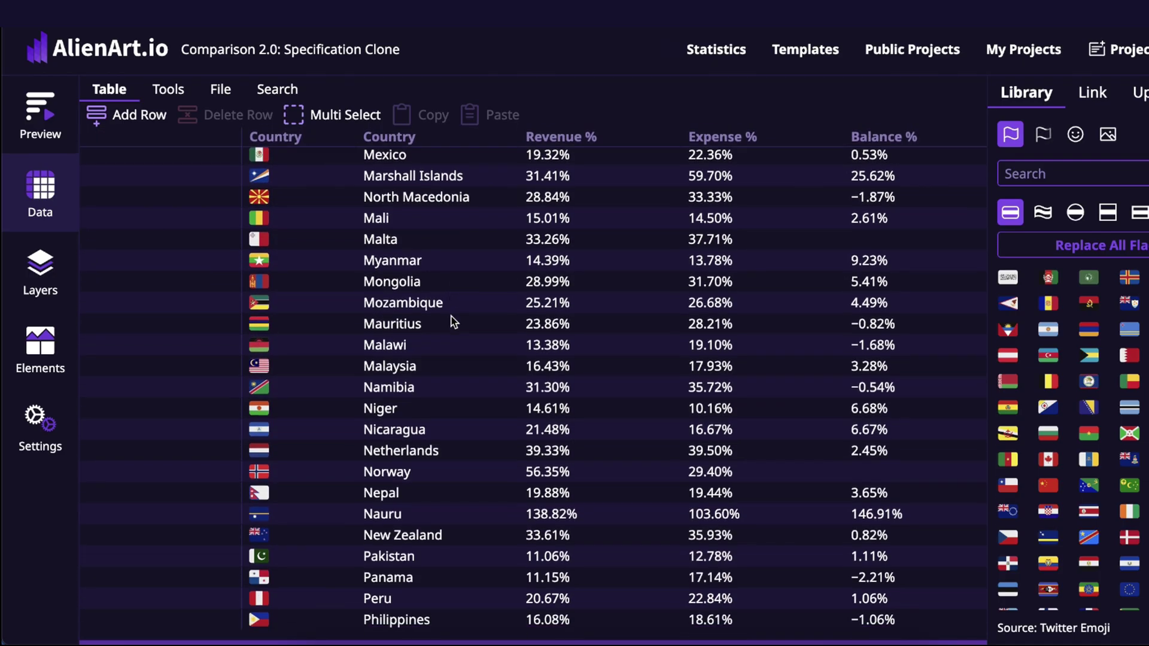
{"action": "left_click", "coordinate": [420, 367]}
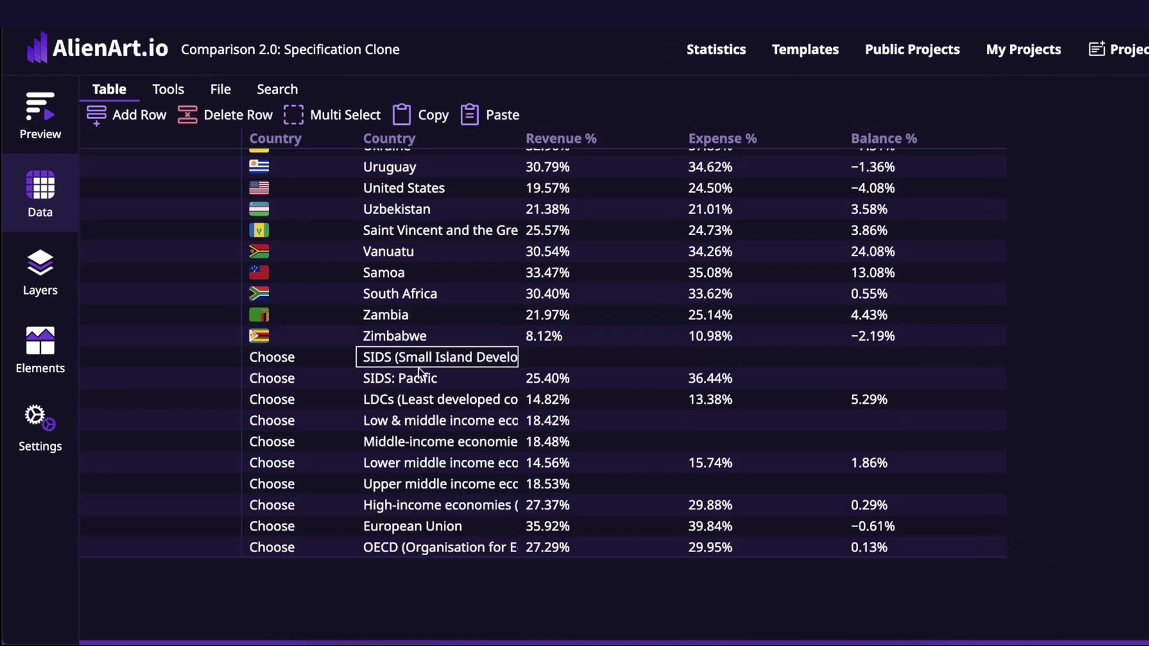
{"action": "left_click", "coordinate": [414, 554], "text": "shift"}
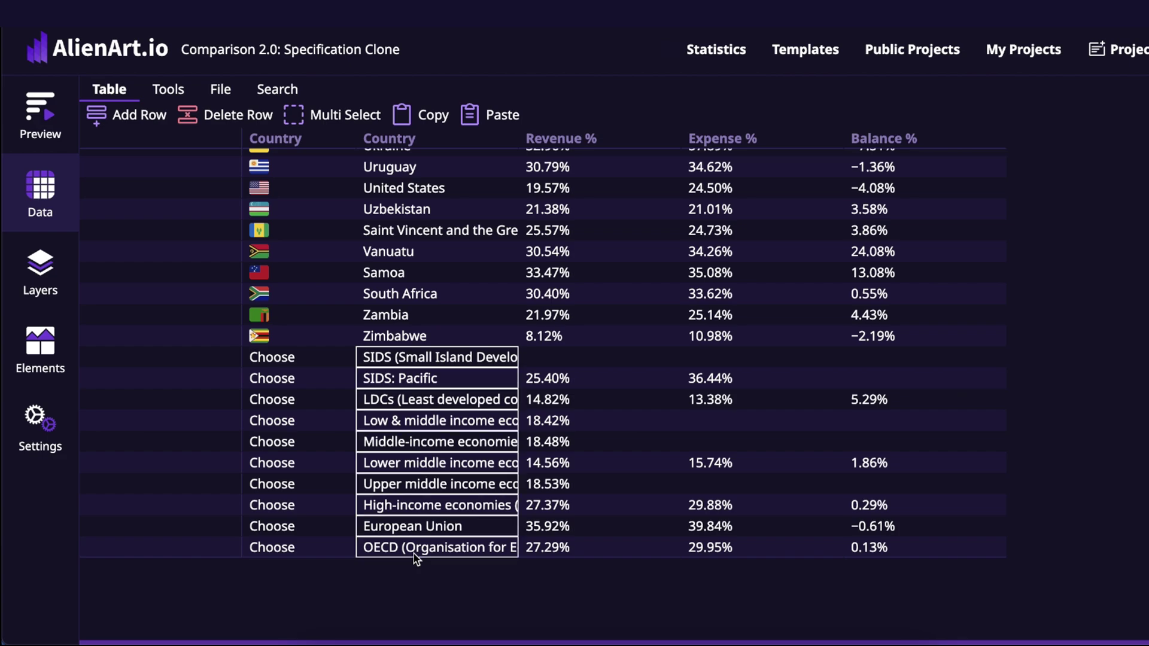
{"action": "left_click", "coordinate": [245, 111]}
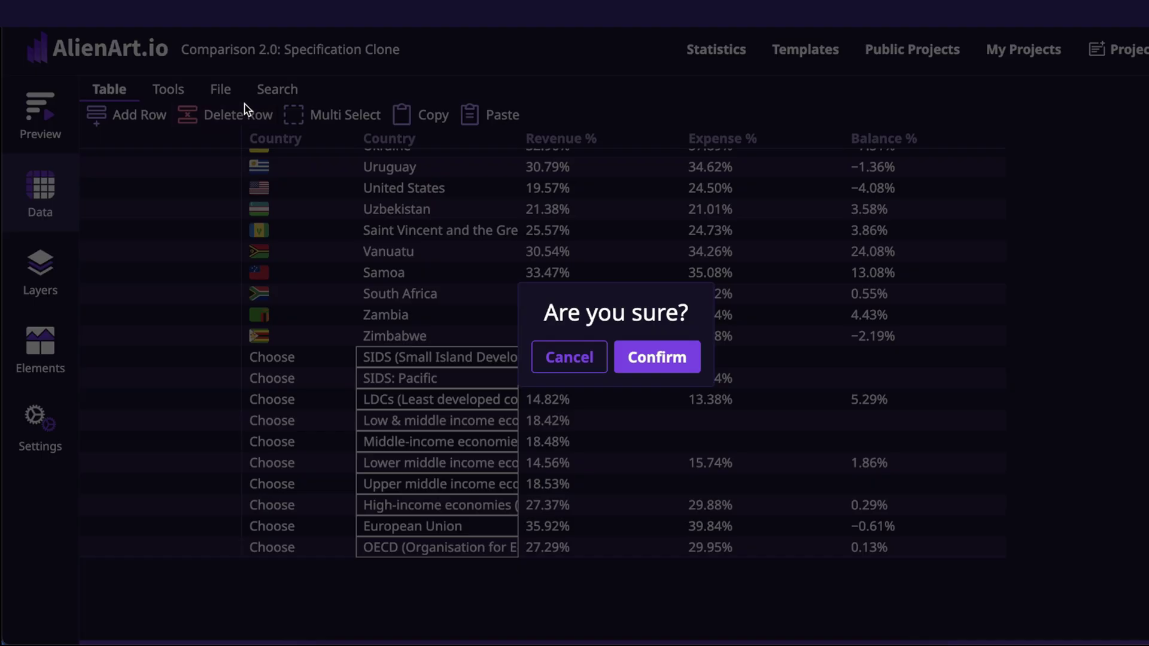
{"action": "left_click", "coordinate": [670, 359]}
Sort the table by the Balance % column so that the rows with blank balances come first
{"action": "scroll", "coordinate": [671, 359], "scroll_direction": "up", "scroll_amount": 20}
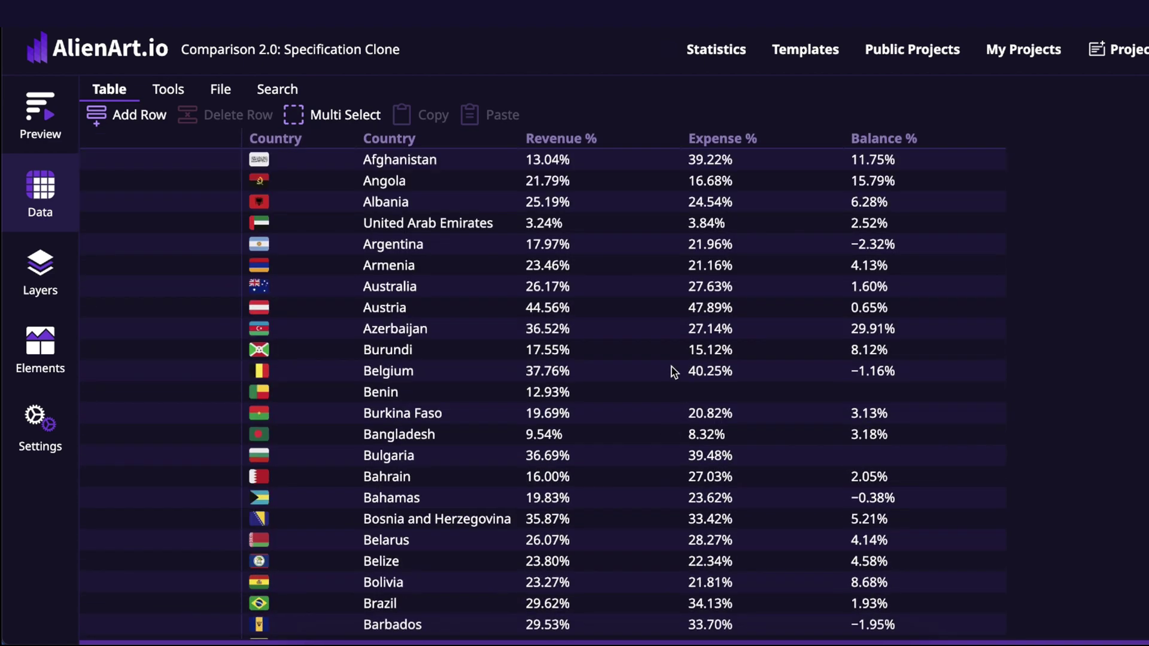
{"action": "left_click_drag", "start_coordinate": [410, 162], "coordinate": [411, 390]}
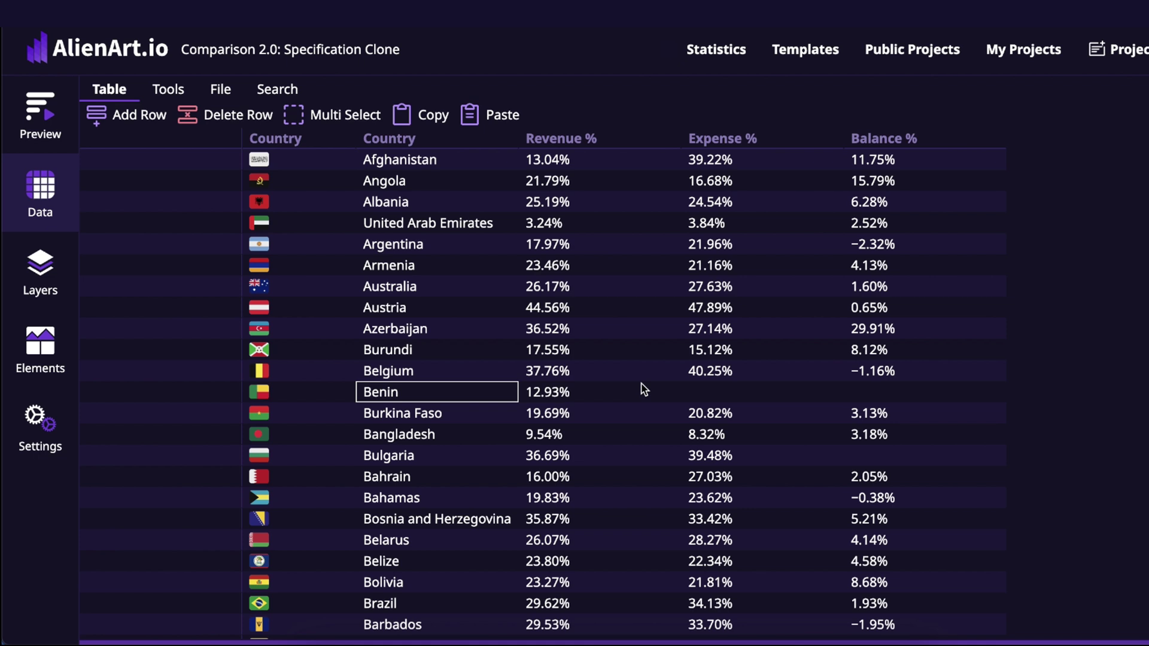
{"action": "left_click", "coordinate": [903, 139]}
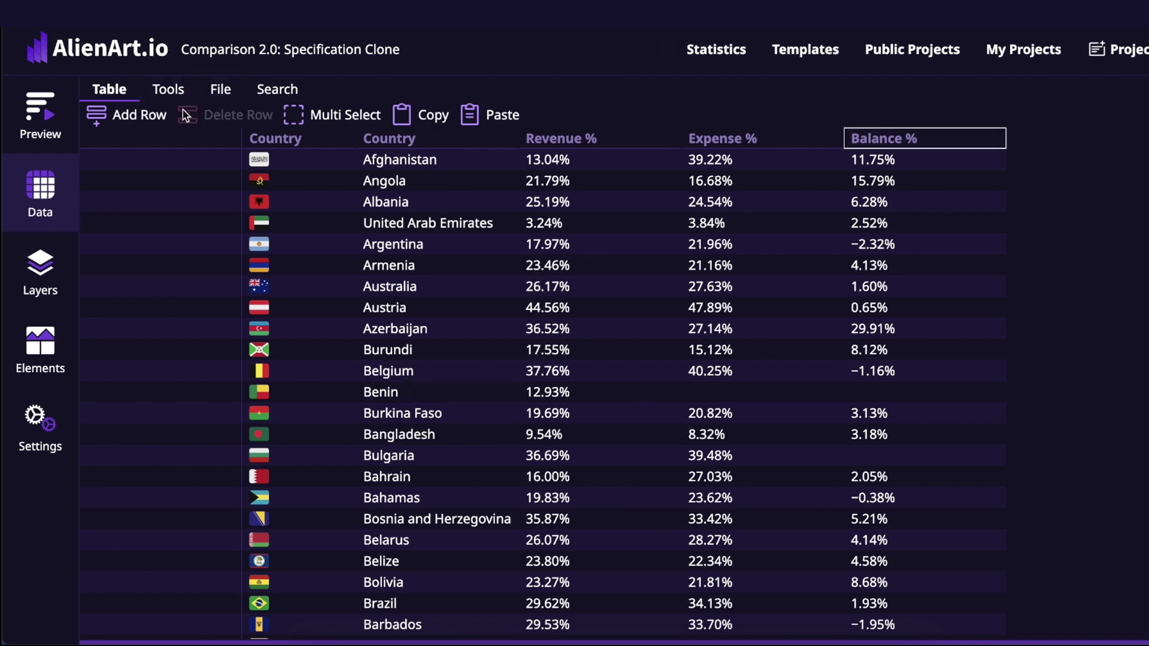
{"action": "left_click", "coordinate": [168, 90]}
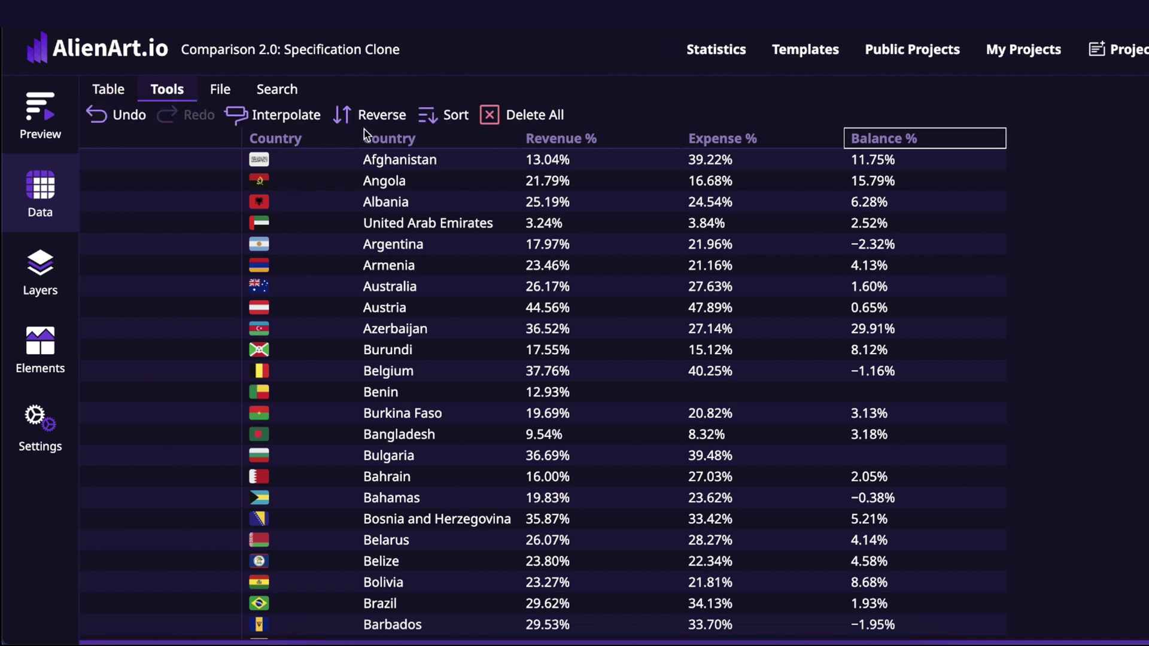
{"action": "left_click", "coordinate": [440, 120]}
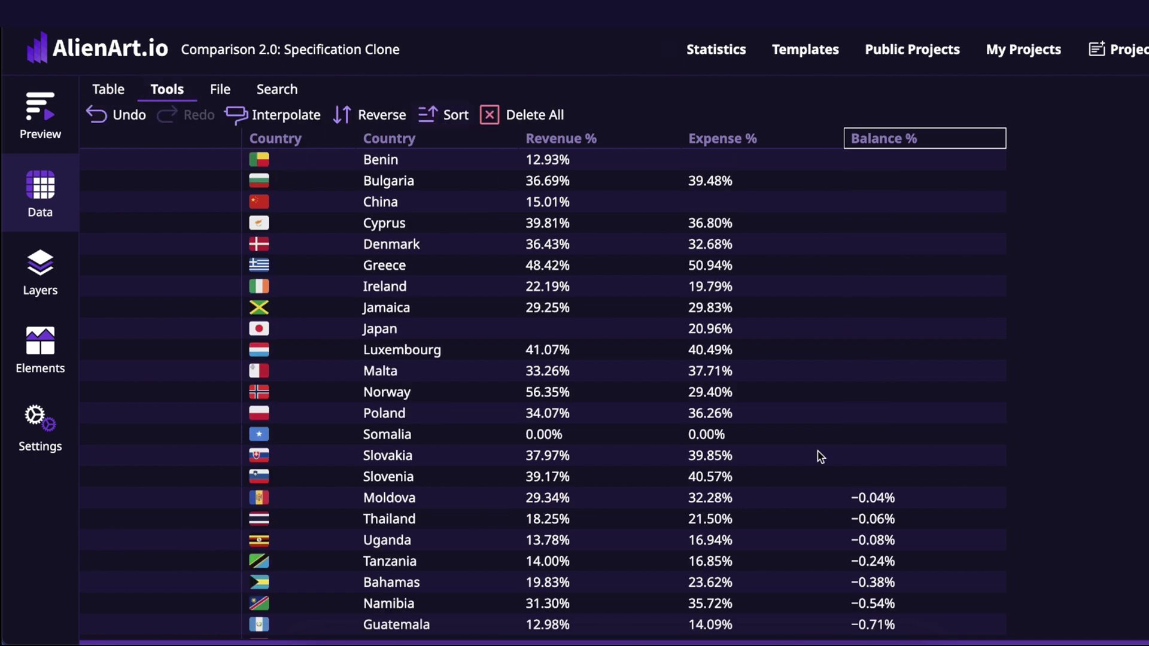
{"action": "scroll", "coordinate": [892, 397], "scroll_direction": "down", "scroll_amount": 5}
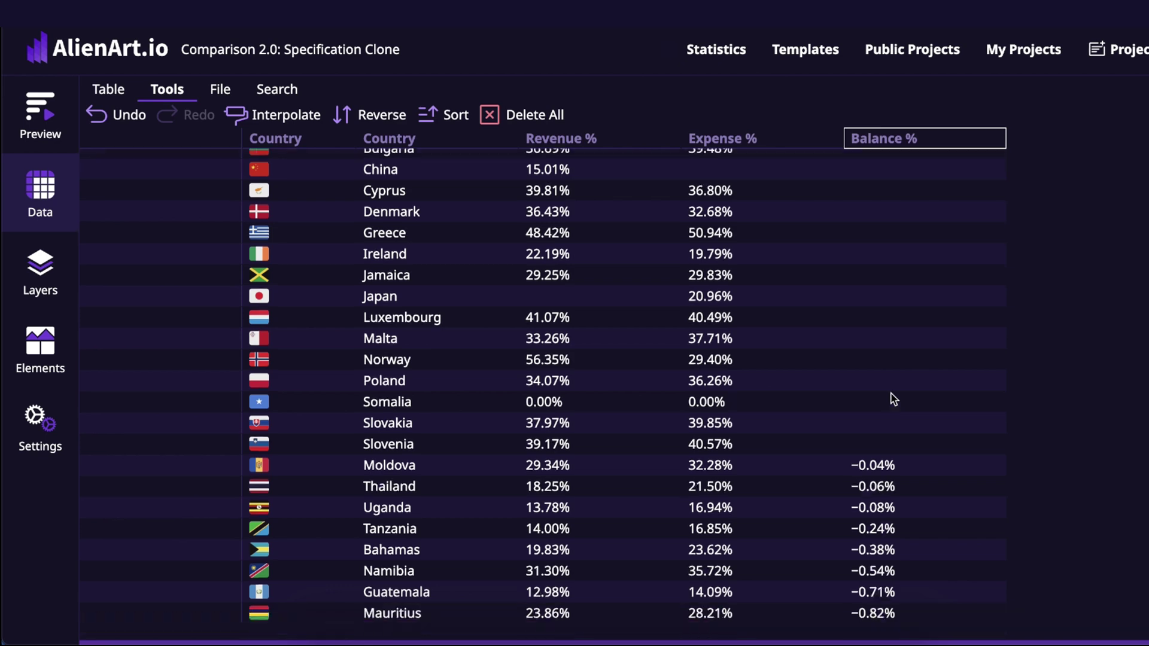
{"action": "scroll", "coordinate": [892, 398], "scroll_direction": "up", "scroll_amount": 5}
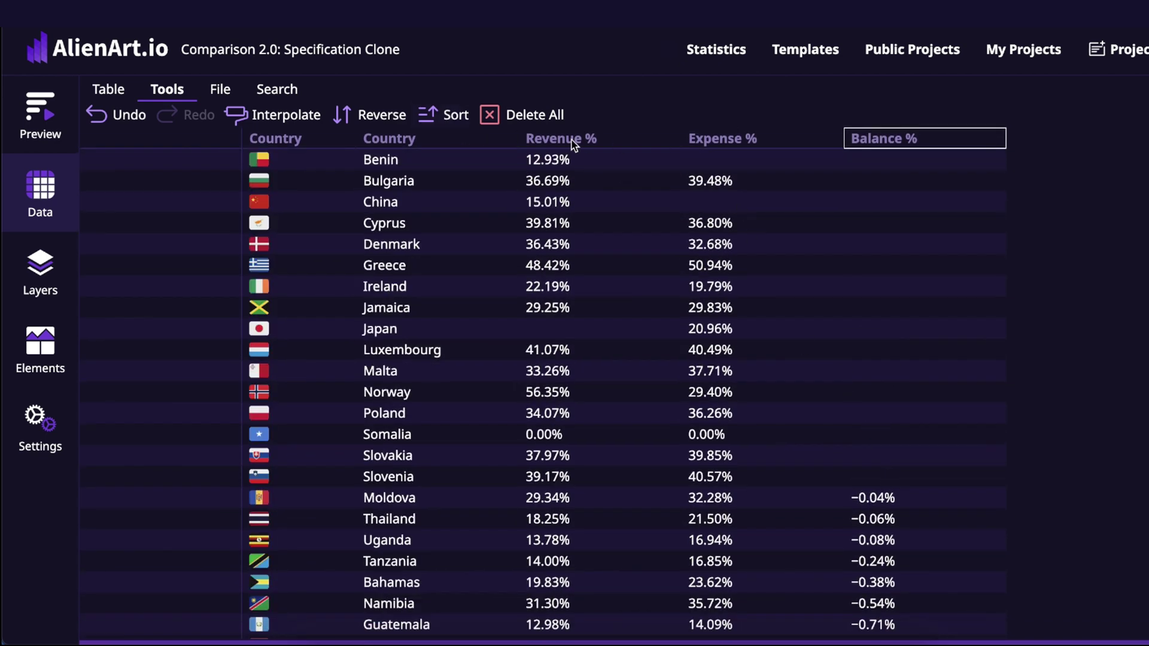
{"action": "left_click", "coordinate": [452, 118]}
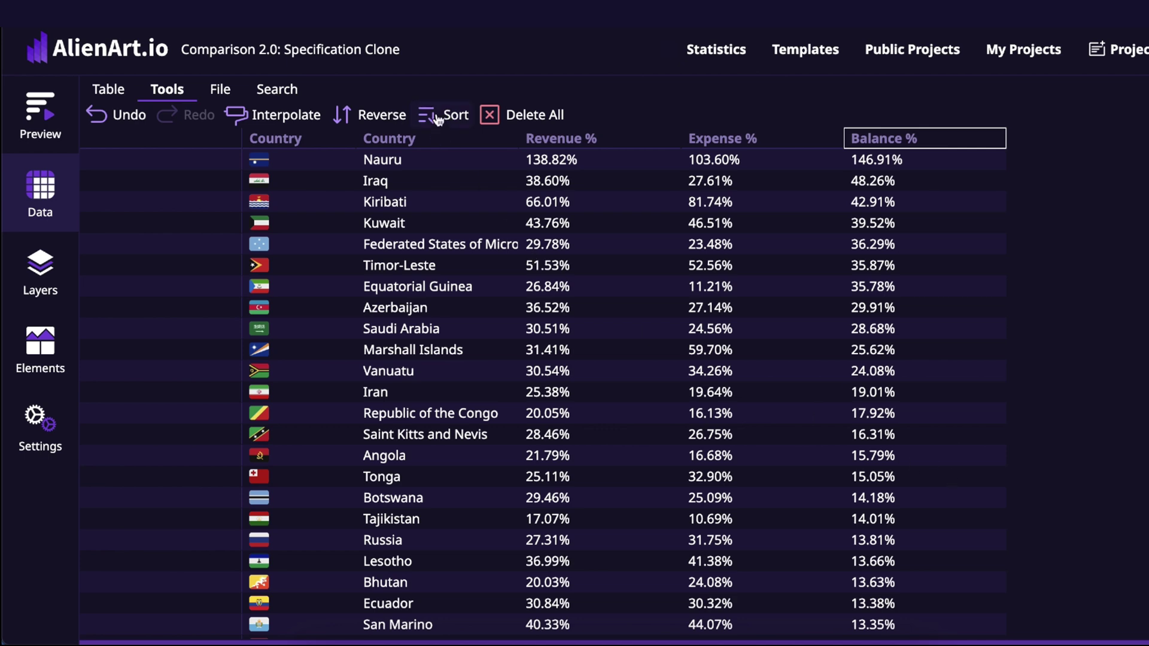
{"action": "left_click", "coordinate": [439, 116]}
Try to delete all rows with an empty Balance % cell, from Benin to Slovenia
{"action": "left_click_drag", "start_coordinate": [870, 161], "coordinate": [903, 481]}
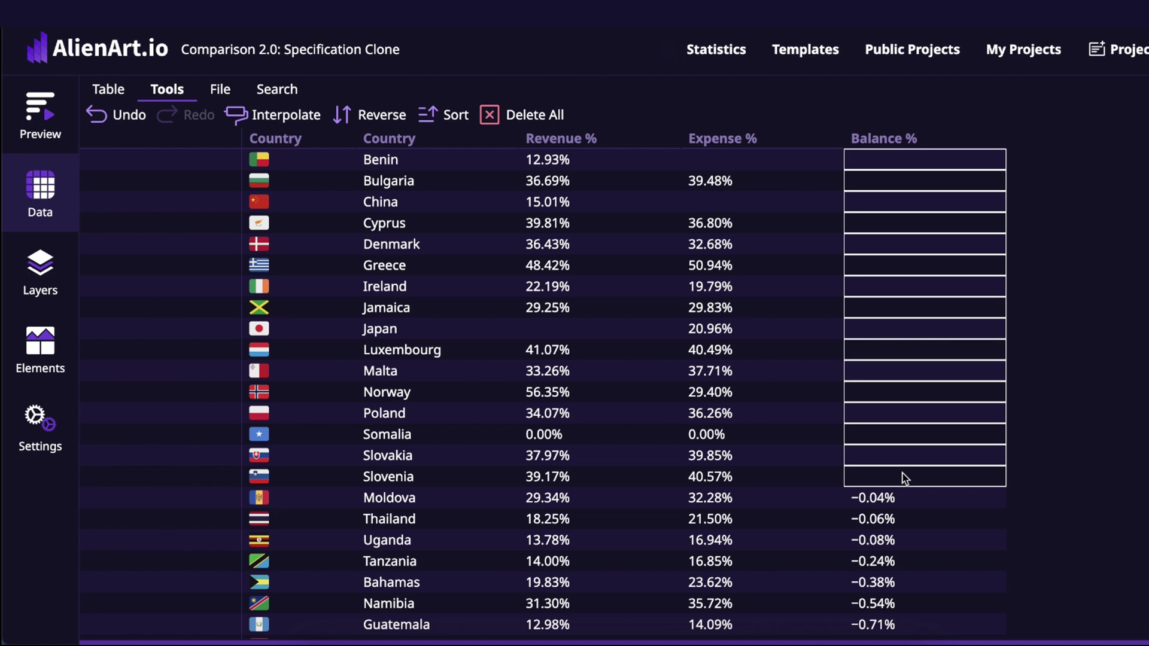
{"action": "right_click", "coordinate": [904, 479]}
{"action": "key", "text": "Escape"}
{"action": "left_click", "coordinate": [102, 90]}
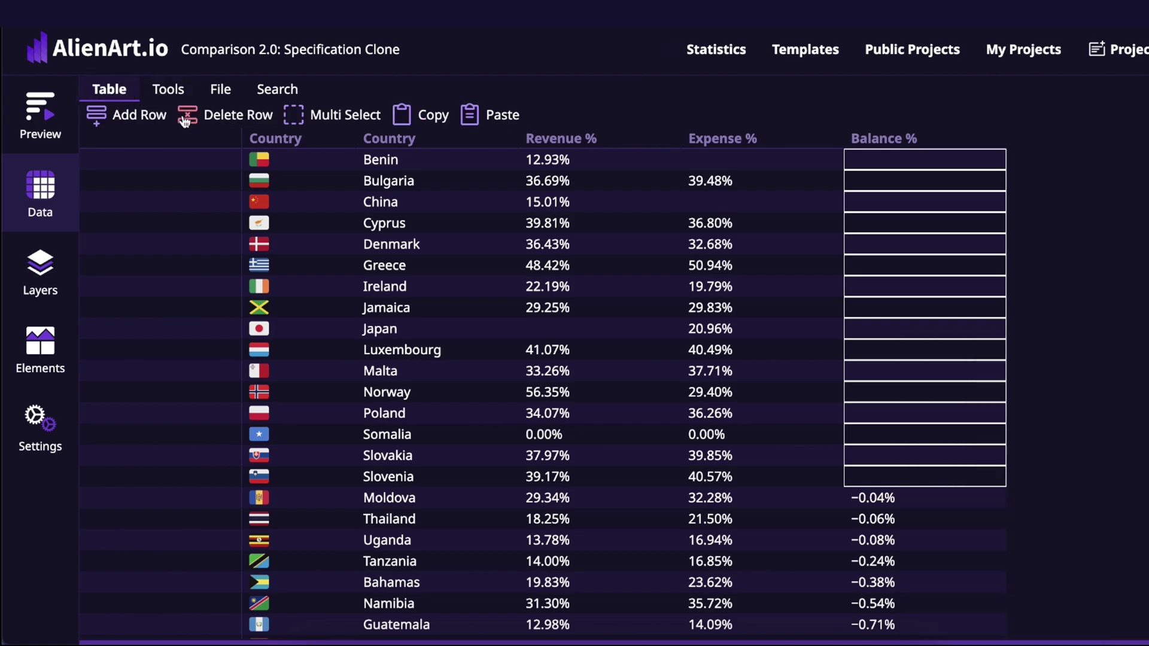
{"action": "left_click", "coordinate": [184, 119]}
{"action": "left_click", "coordinate": [672, 364]}
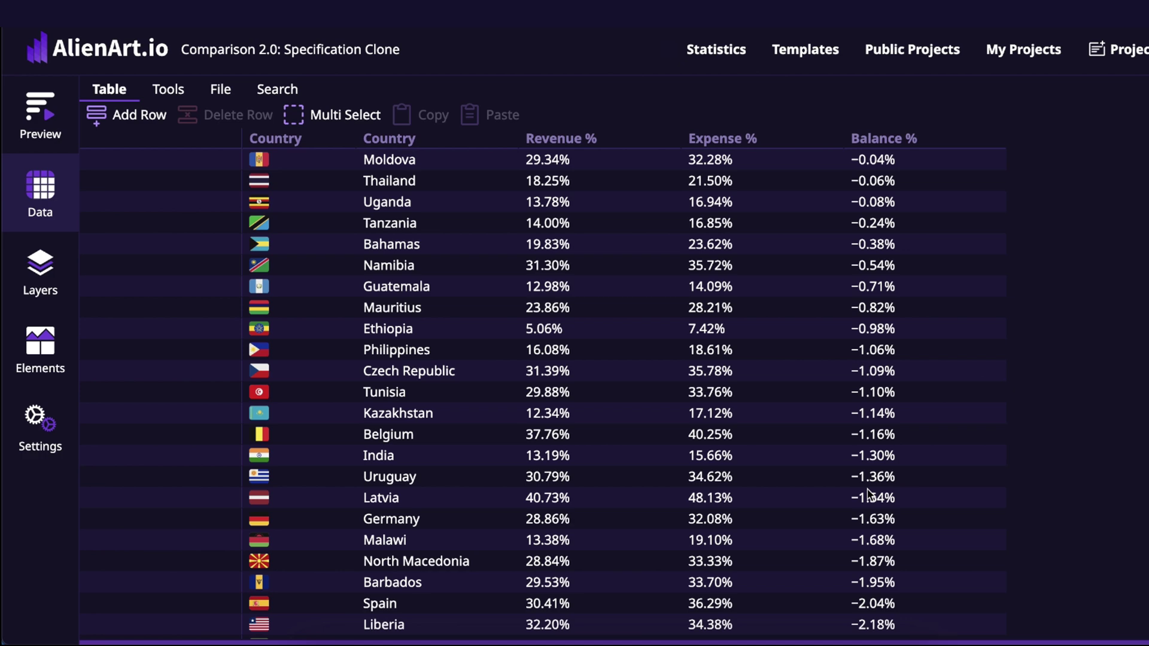
Delete the block of rows from Benin through Slovenia that lack a Balance % value and preview the chart
{"action": "left_click", "coordinate": [852, 369]}
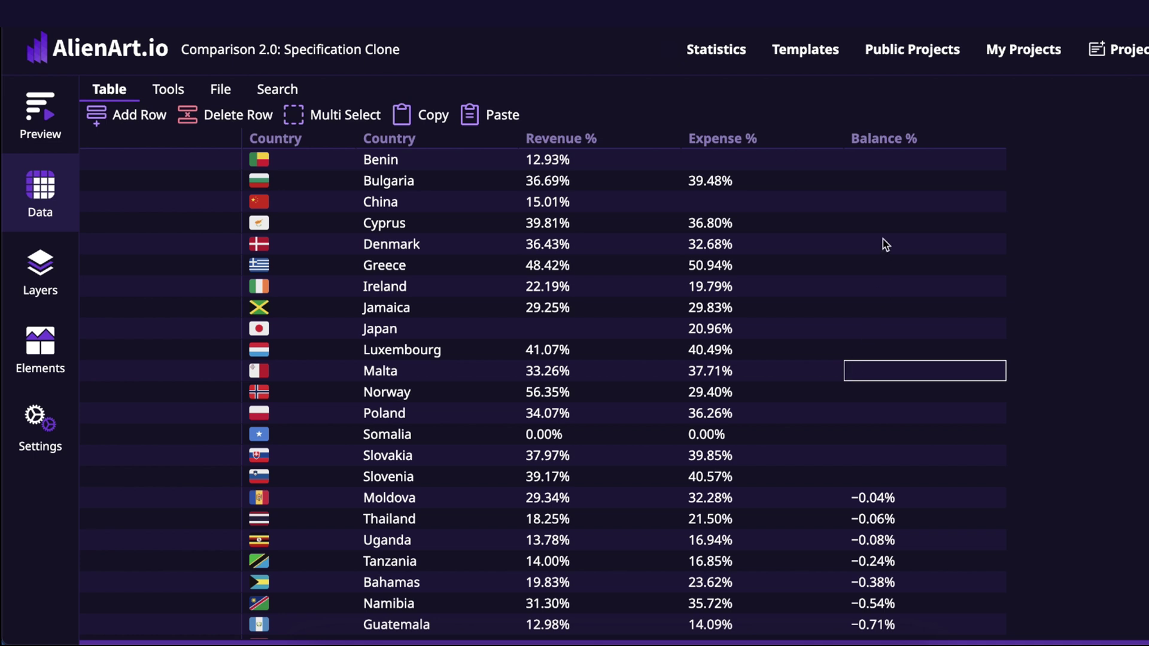
{"action": "left_click", "coordinate": [886, 161]}
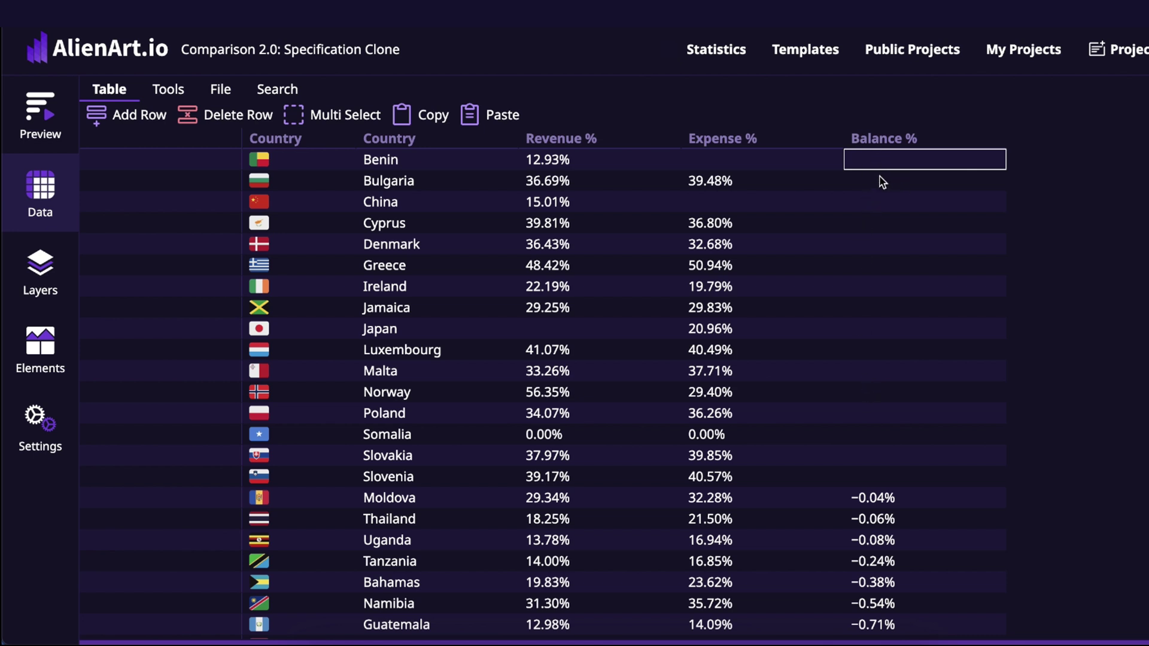
{"action": "left_click", "coordinate": [896, 483], "text": "shift"}
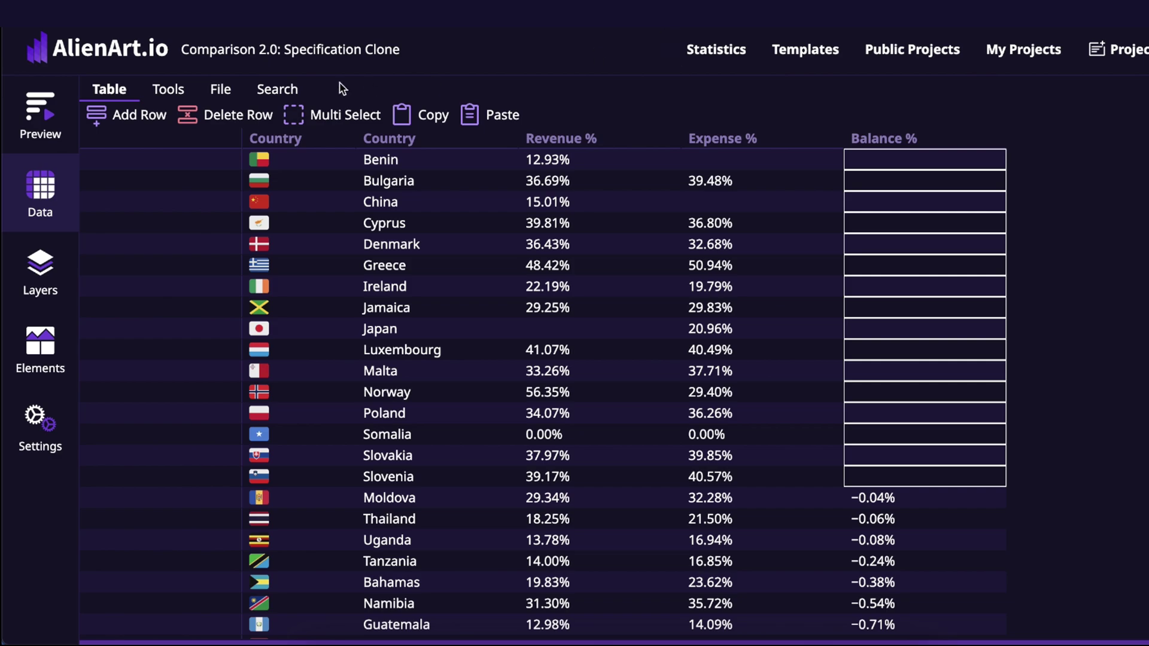
{"action": "left_click", "coordinate": [242, 118]}
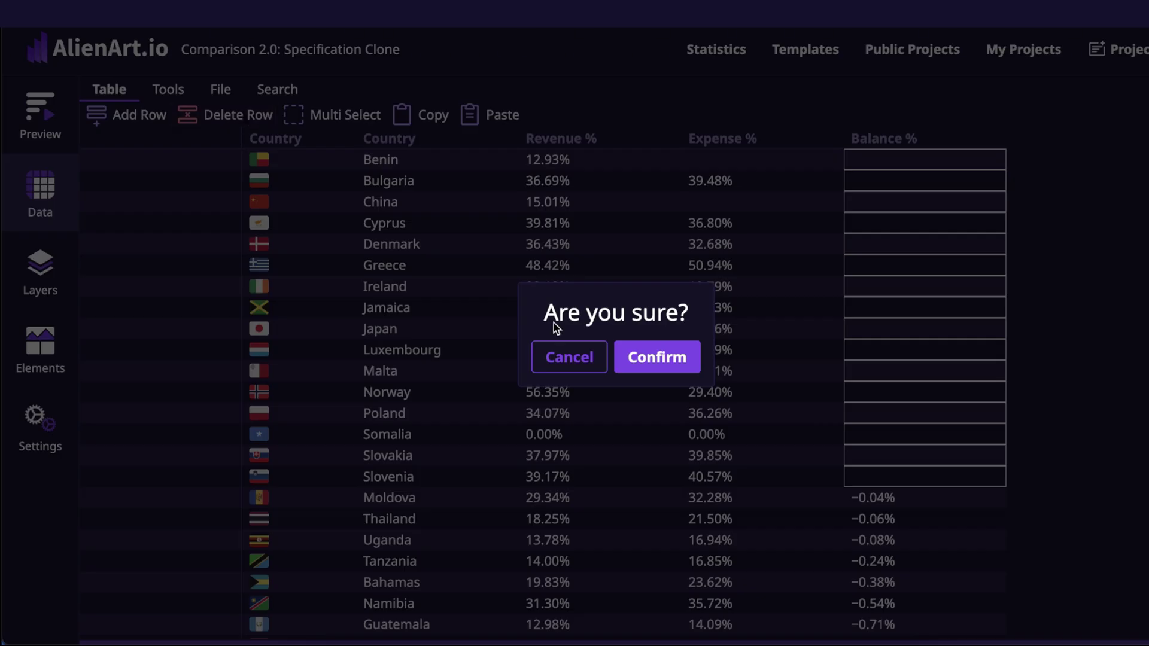
{"action": "left_click", "coordinate": [675, 360]}
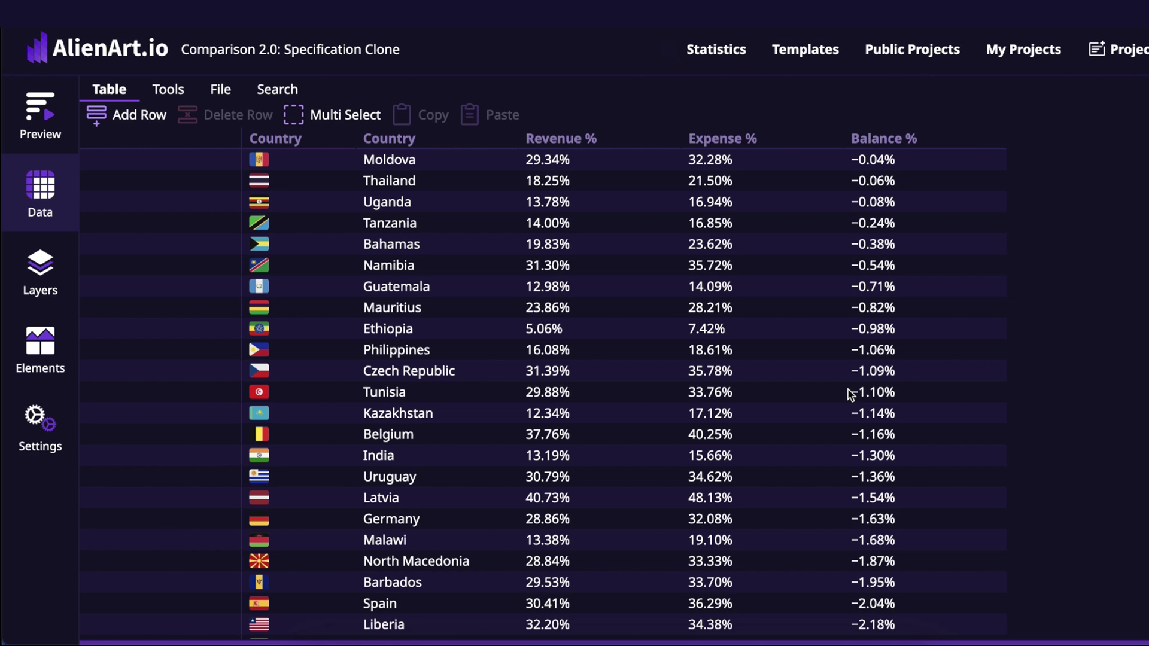
{"action": "left_click", "coordinate": [52, 116]}
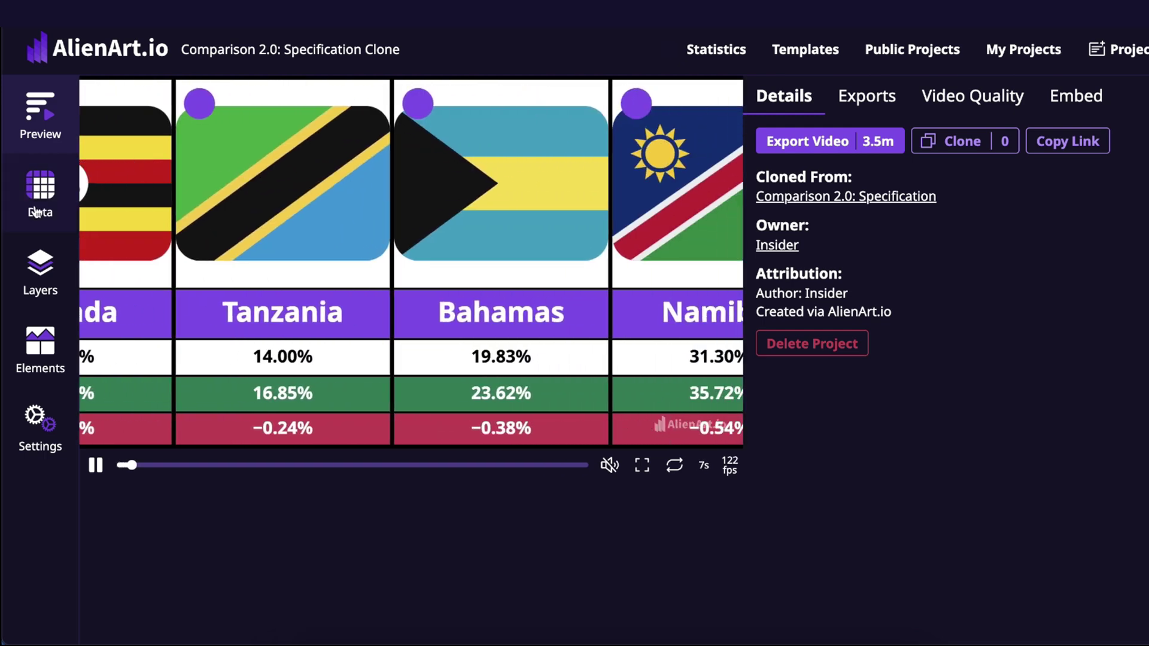
Review the remaining country rows in the data table, checking the flags, names and percentages for gaps
{"action": "left_click", "coordinate": [52, 230]}
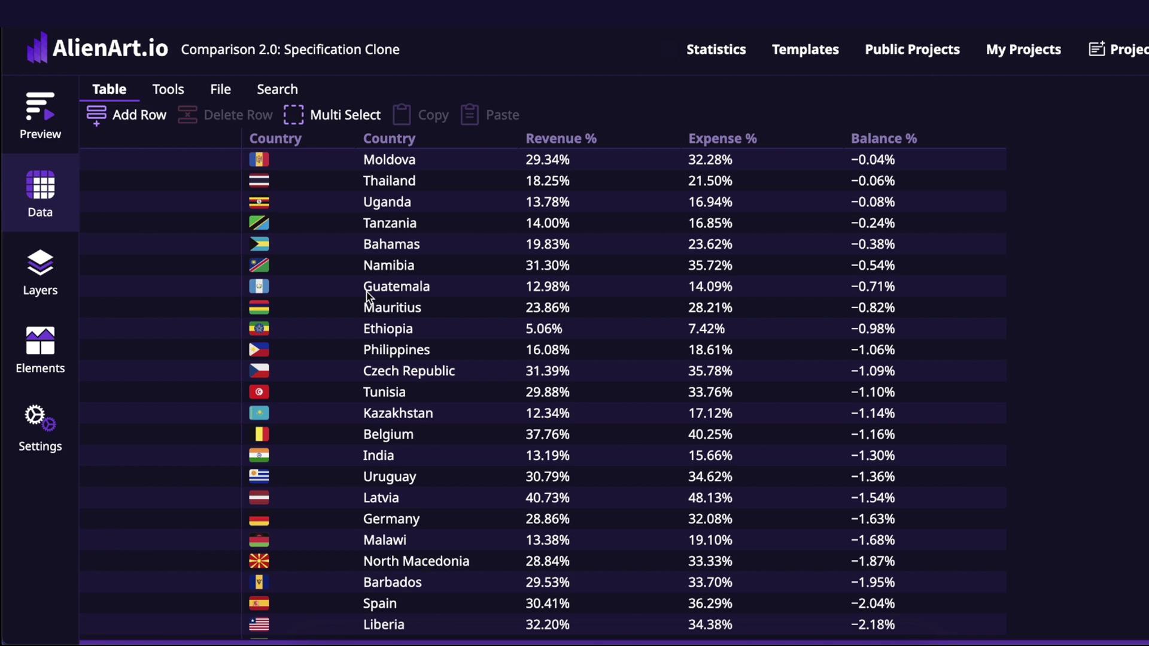
{"action": "left_click", "coordinate": [201, 168]}
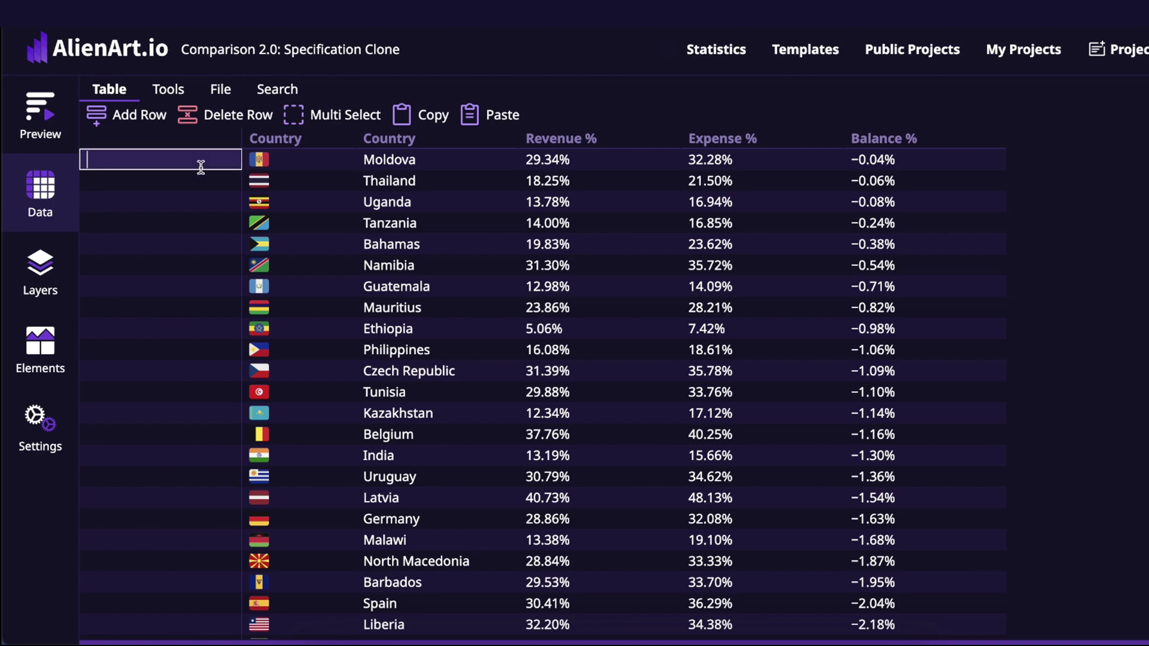
{"action": "scroll", "coordinate": [200, 190], "scroll_direction": "down", "scroll_amount": 10}
{"action": "scroll", "coordinate": [313, 249], "scroll_direction": "up", "scroll_amount": 10}
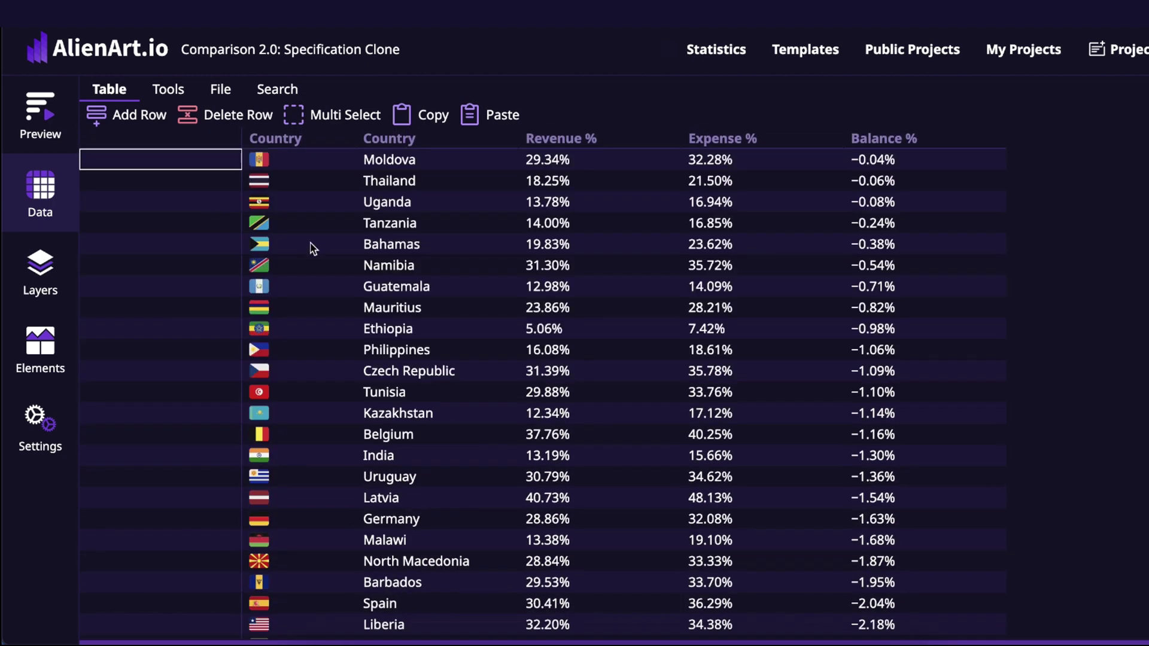
{"action": "left_click", "coordinate": [311, 245]}
{"action": "scroll", "coordinate": [313, 228], "scroll_direction": "down", "scroll_amount": 10}
{"action": "left_click", "coordinate": [487, 254]}
{"action": "scroll", "coordinate": [423, 263], "scroll_direction": "up", "scroll_amount": 10}
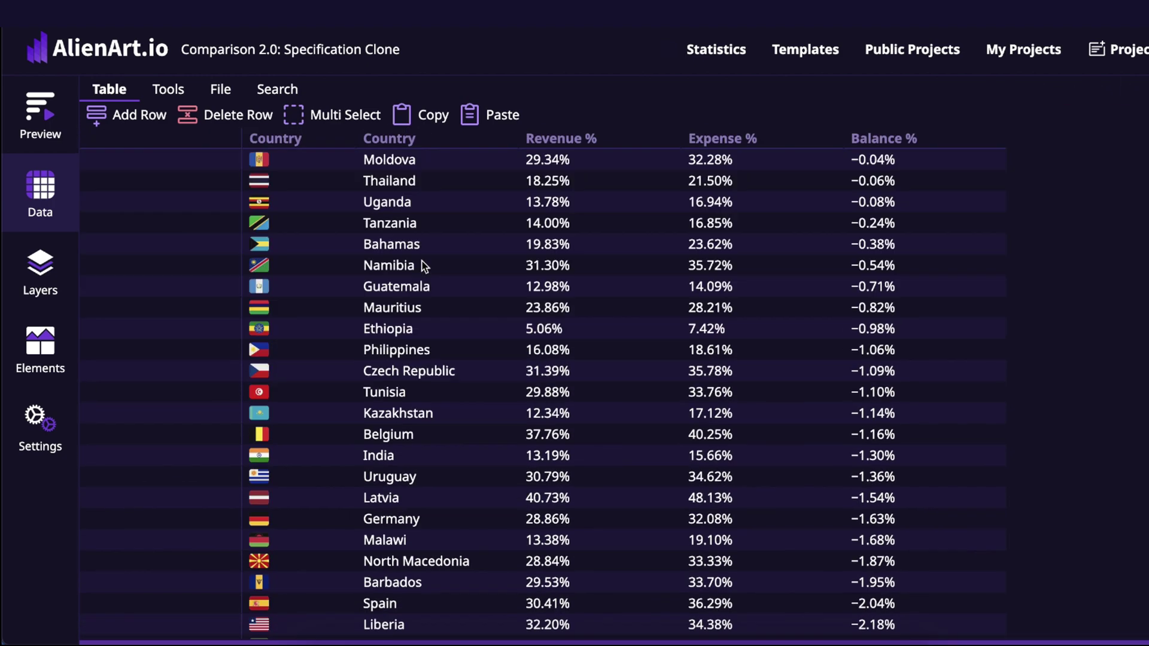
{"action": "scroll", "coordinate": [424, 265], "scroll_direction": "down", "scroll_amount": 15}
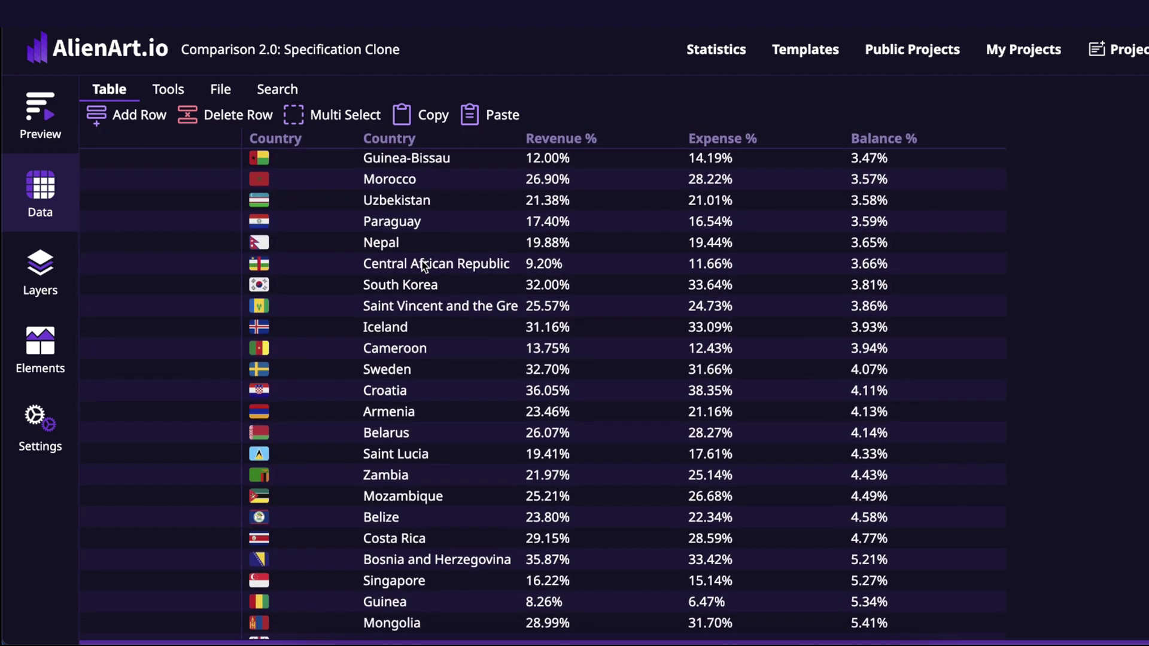
Enter rank 1 for Nauru and rank 2 for Iraq in the blank first column of the table
{"action": "scroll", "coordinate": [423, 265], "scroll_direction": "down", "scroll_amount": 2}
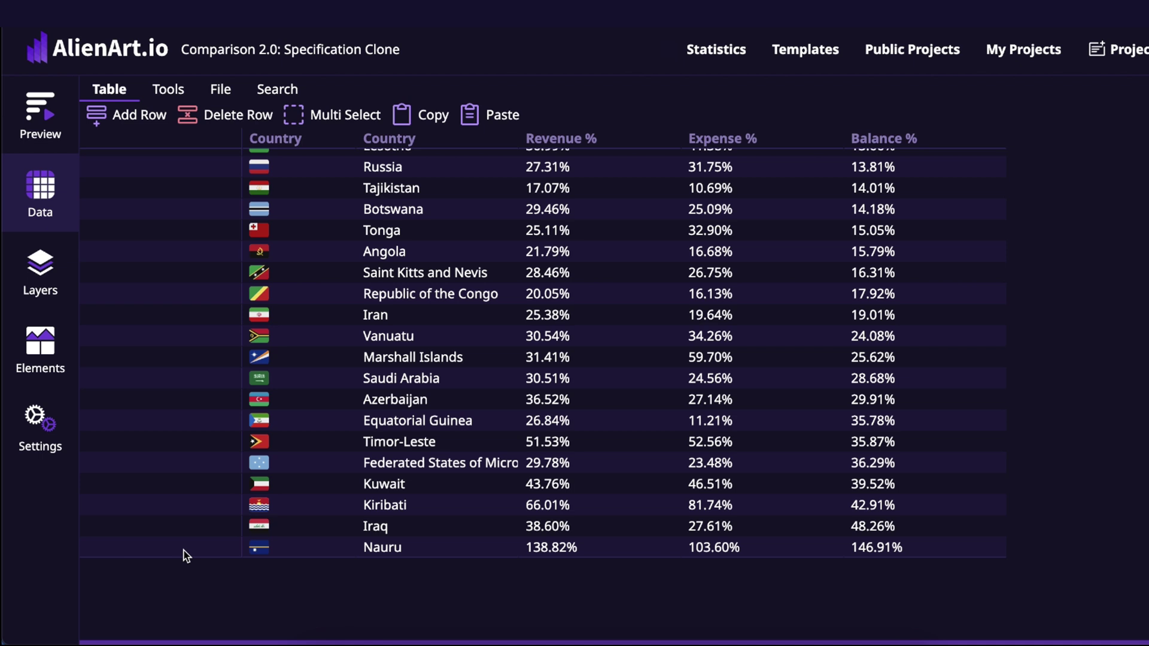
{"action": "left_click", "coordinate": [389, 544]}
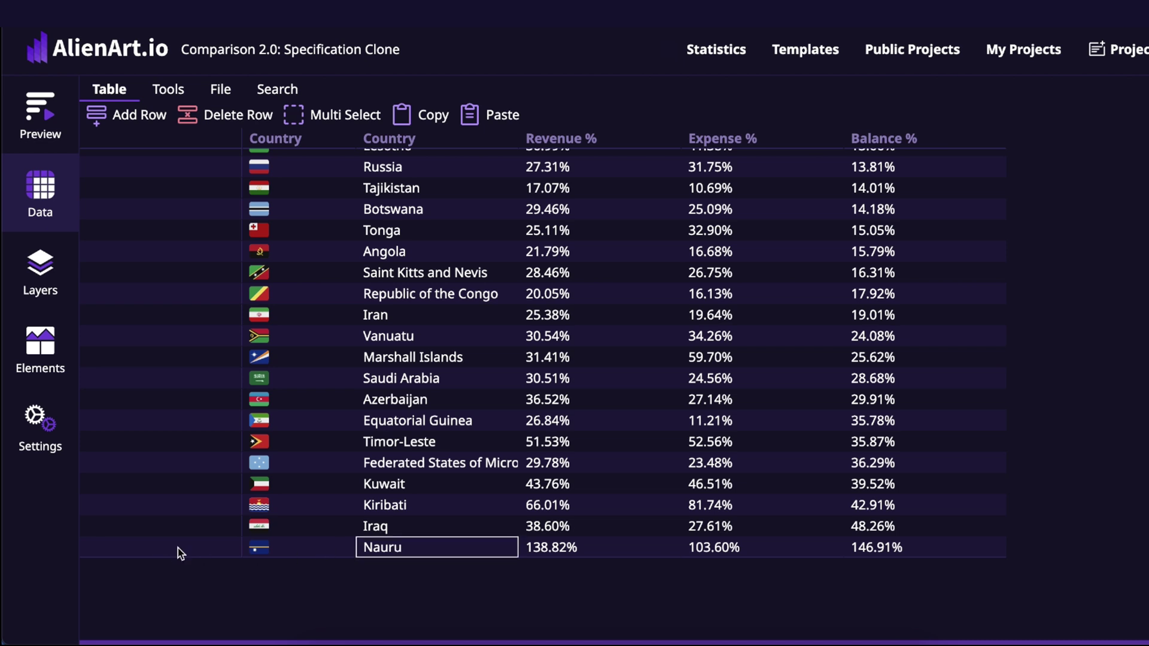
{"action": "left_click", "coordinate": [181, 552]}
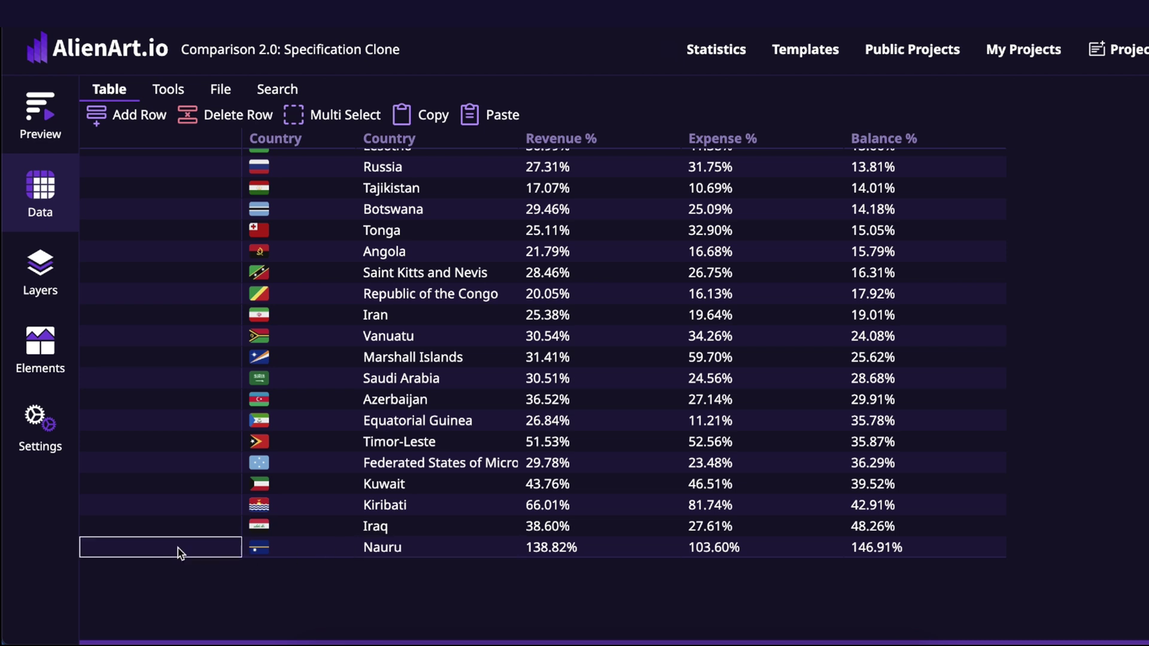
{"action": "left_click", "coordinate": [178, 547]}
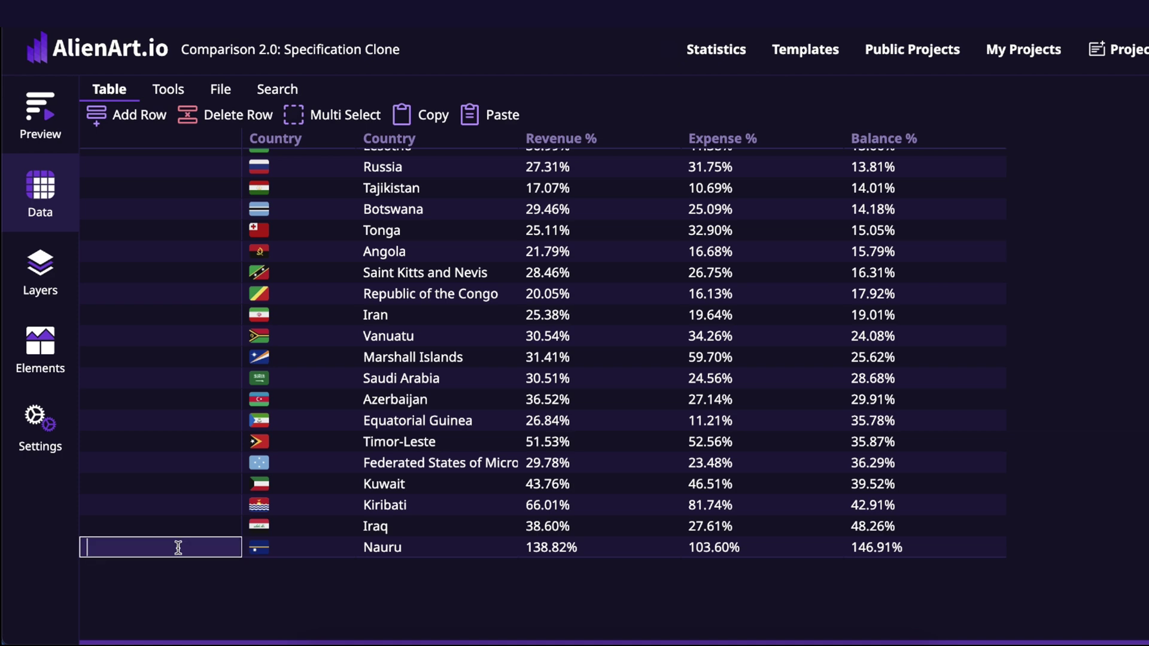
{"action": "left_click", "coordinate": [164, 527]}
{"action": "left_click", "coordinate": [164, 526]}
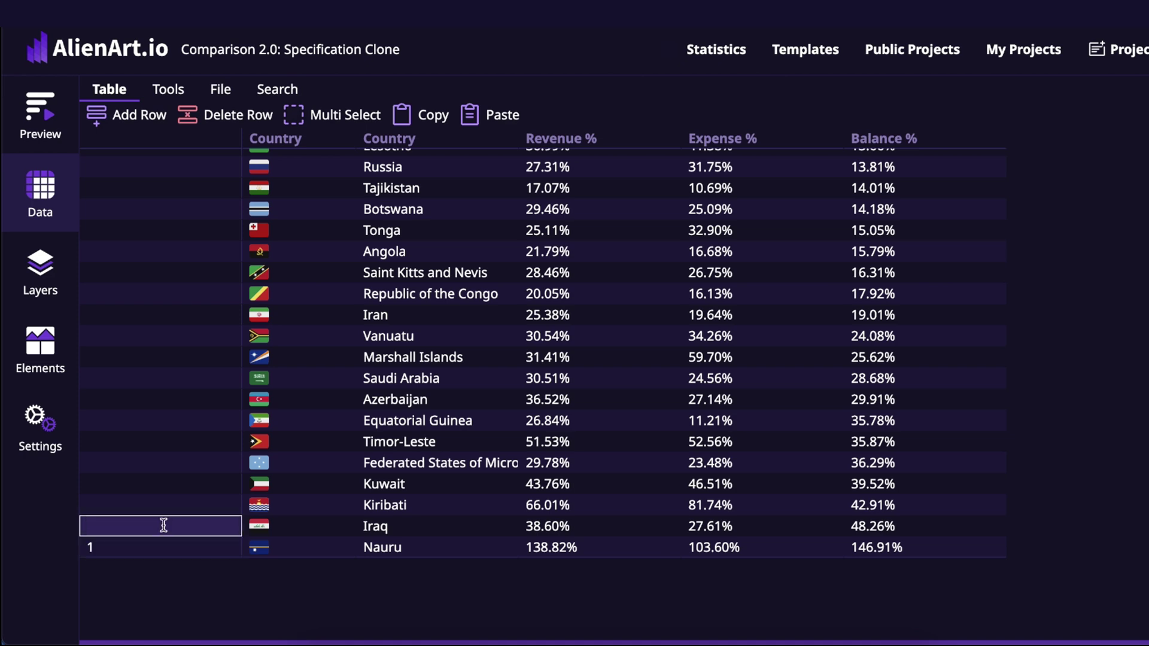
Interpolate the rank column from Nauru up to Moldova, check the filled numbers and preview the video
{"action": "left_click", "coordinate": [162, 546]}
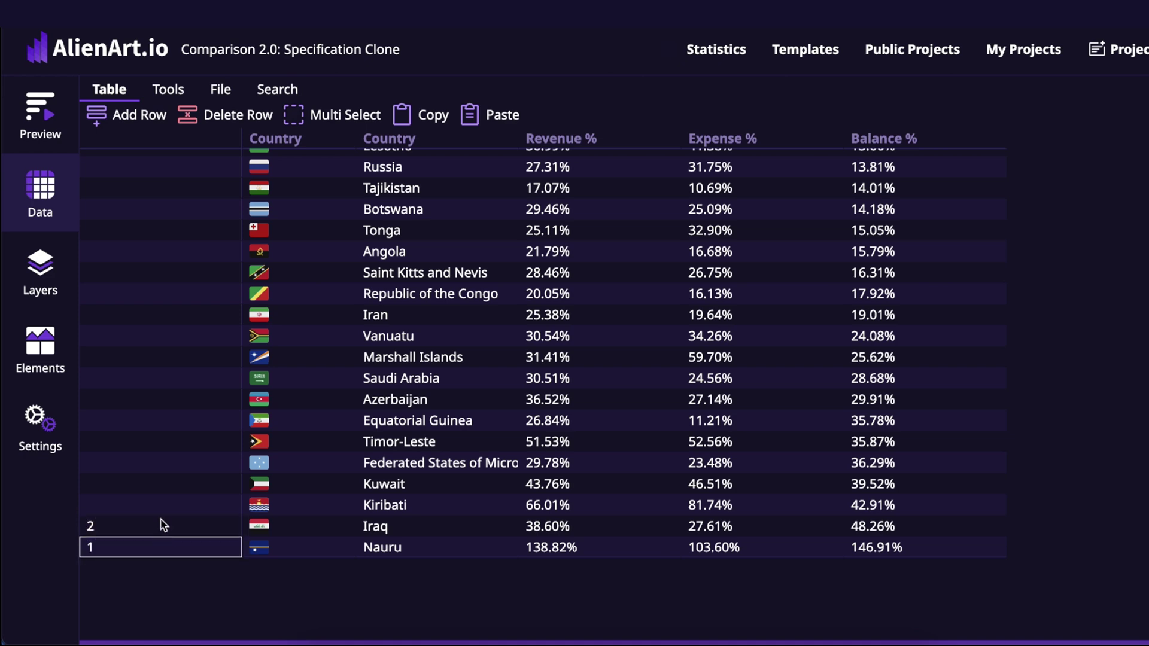
{"action": "left_click", "coordinate": [137, 173]}
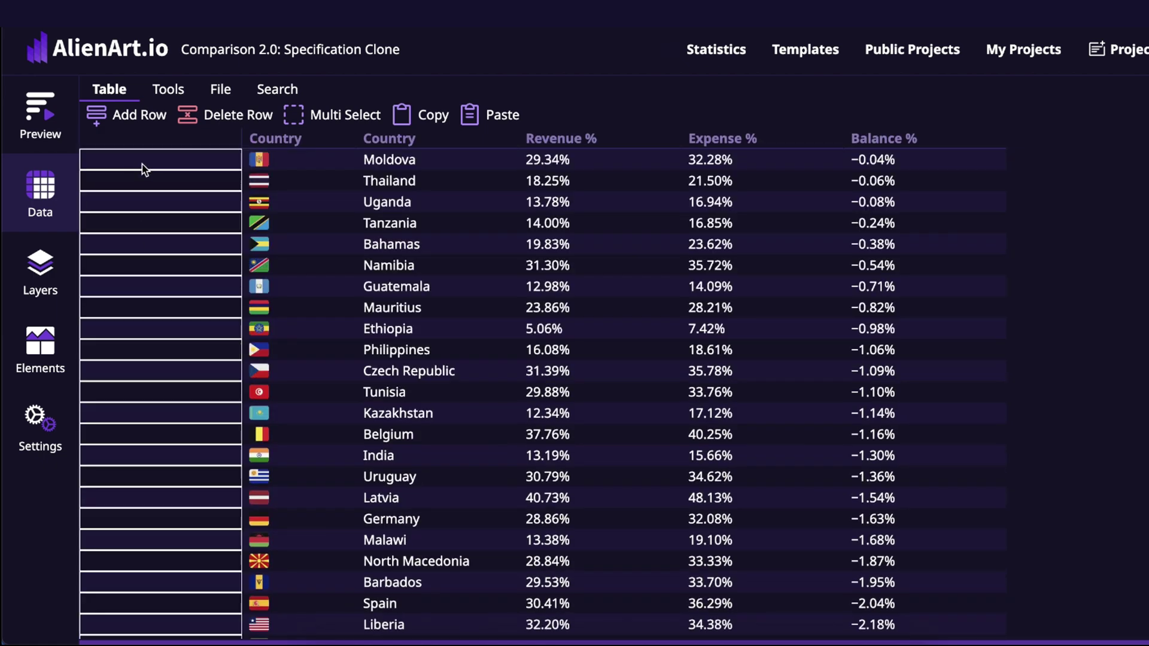
{"action": "left_click", "coordinate": [173, 90]}
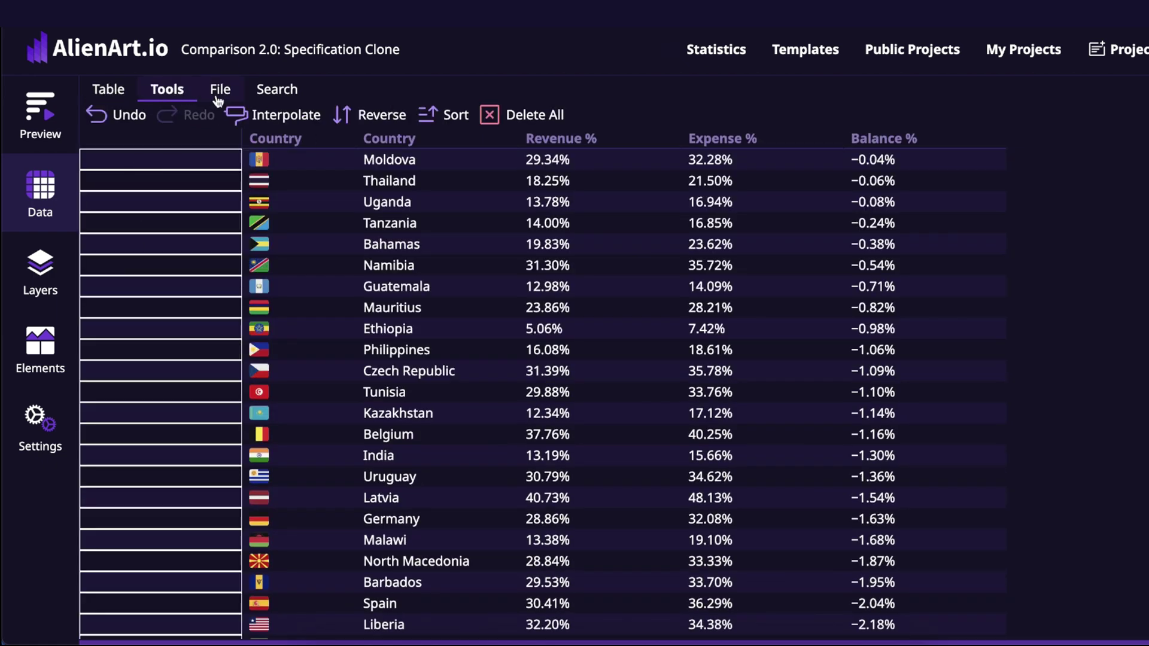
{"action": "left_click", "coordinate": [289, 115]}
{"action": "scroll", "coordinate": [325, 355], "scroll_direction": "down", "scroll_amount": 20}
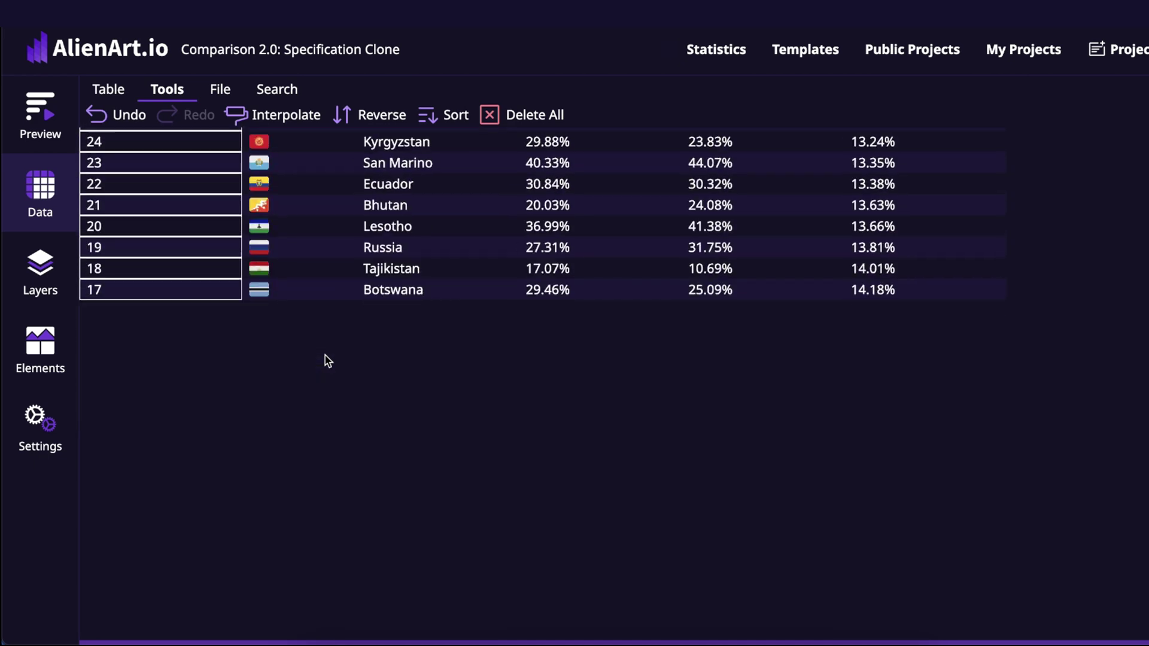
{"action": "left_click", "coordinate": [156, 529]}
{"action": "left_click", "coordinate": [123, 206], "text": "shift"}
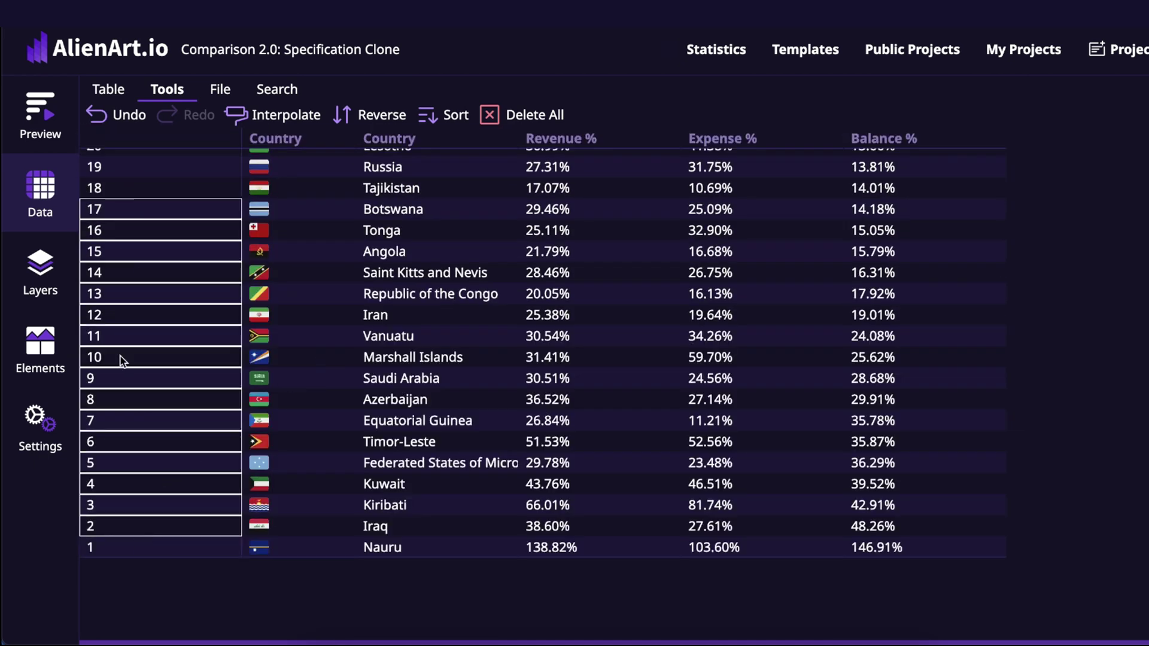
{"action": "left_click", "coordinate": [141, 553]}
{"action": "scroll", "coordinate": [203, 191], "scroll_direction": "up", "scroll_amount": 15}
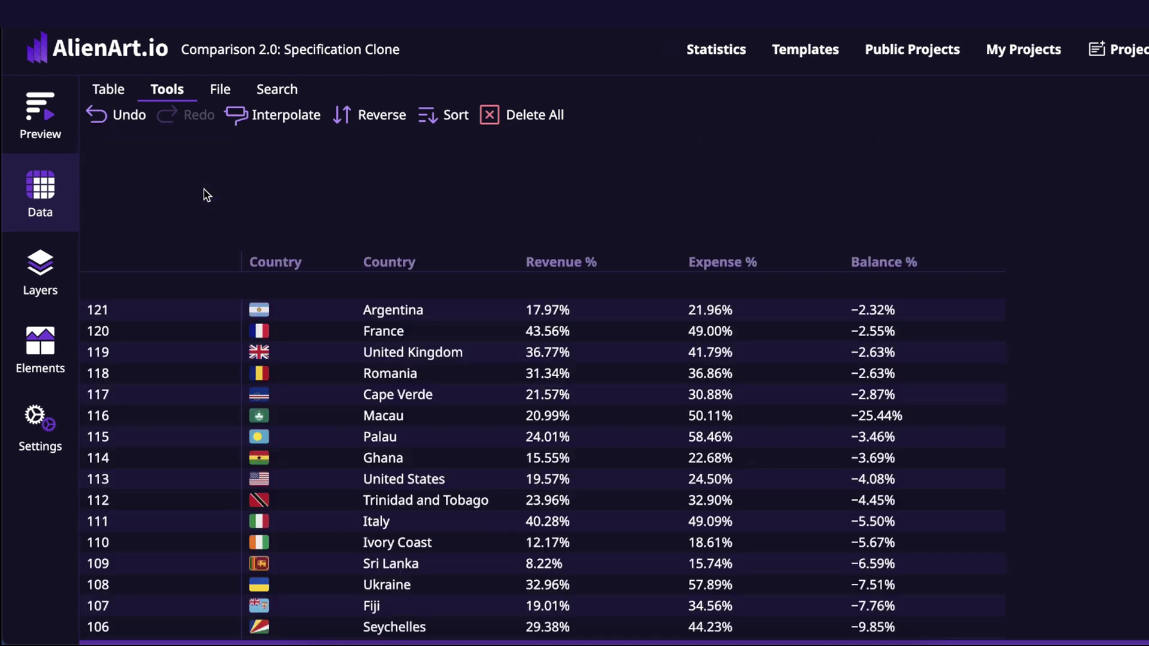
{"action": "left_click", "coordinate": [137, 167]}
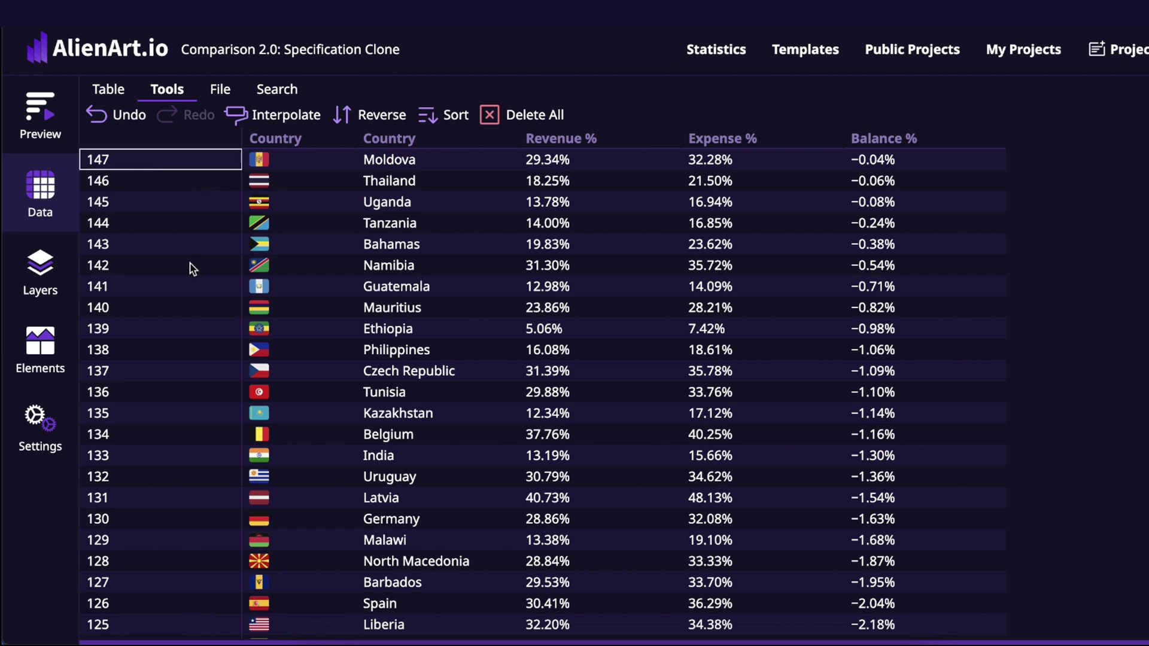
{"action": "left_click", "coordinate": [51, 113]}
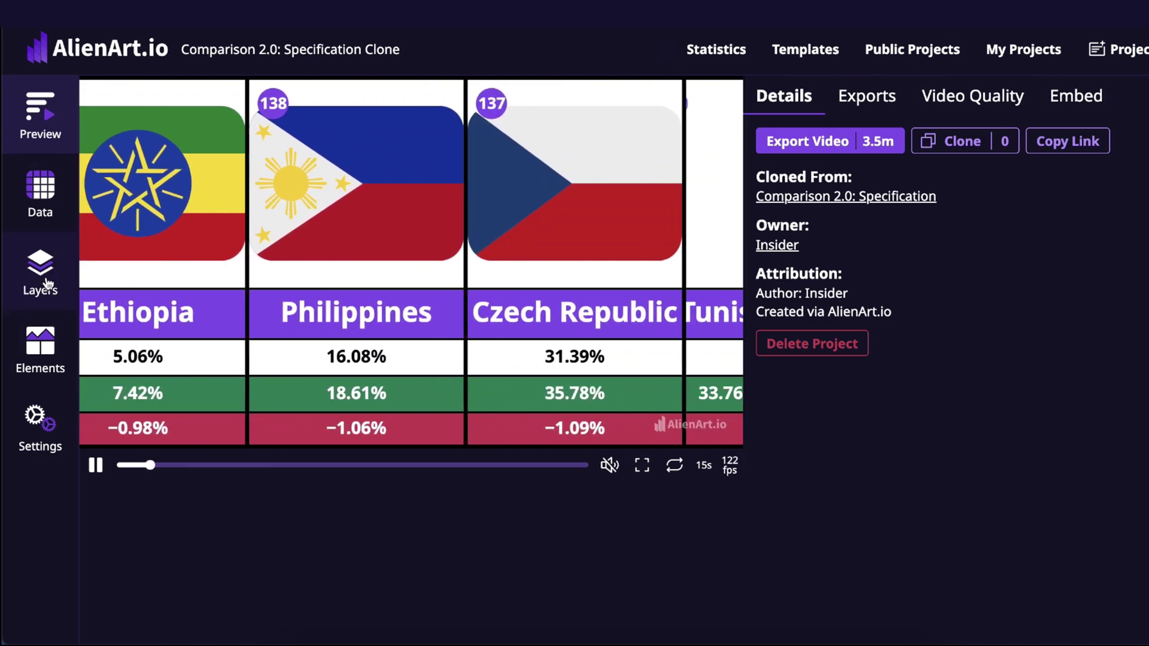
Replace all country flags with the rounded animated flags from the image library and preview the video
{"action": "left_click", "coordinate": [41, 191]}
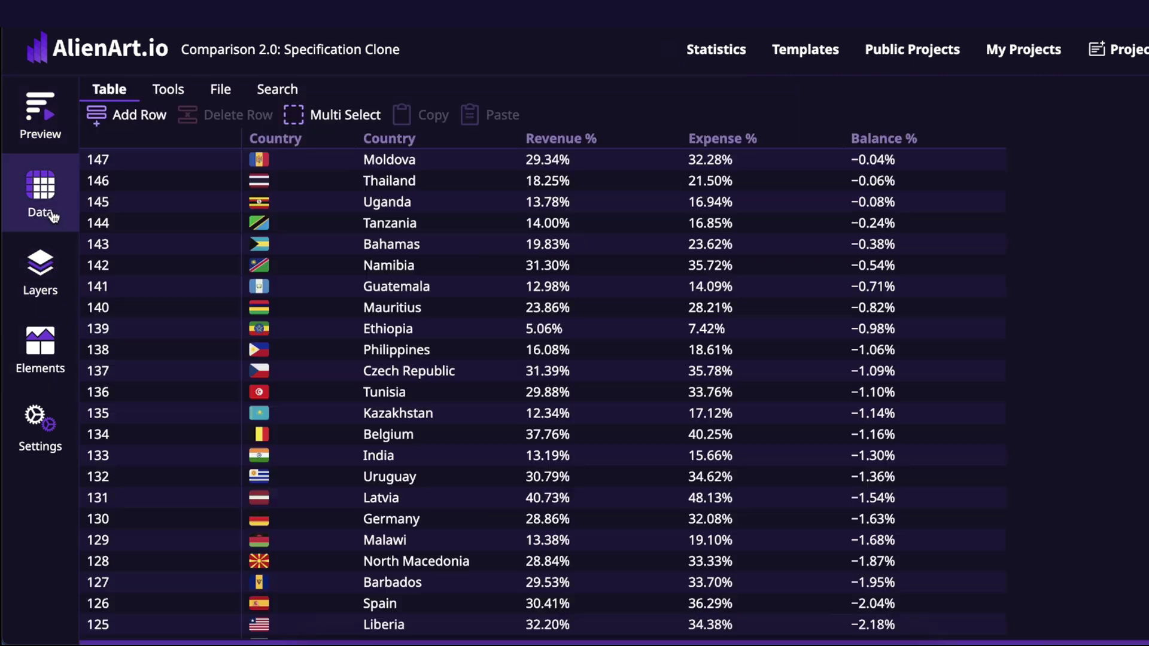
{"action": "left_click", "coordinate": [295, 158]}
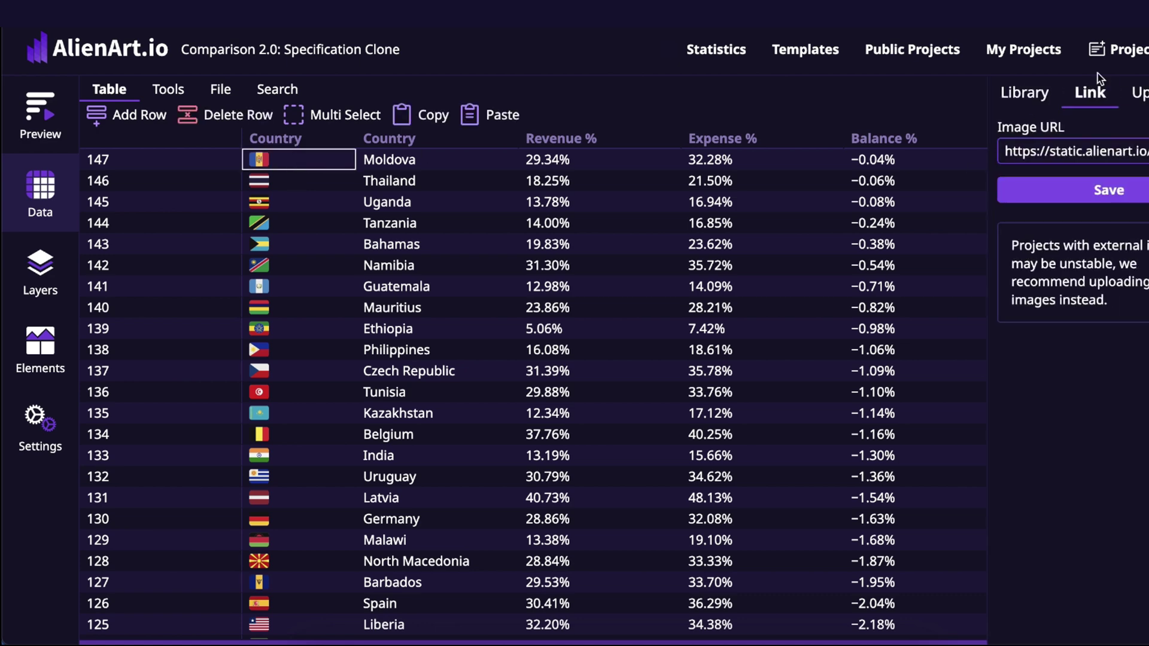
{"action": "left_click", "coordinate": [1033, 106]}
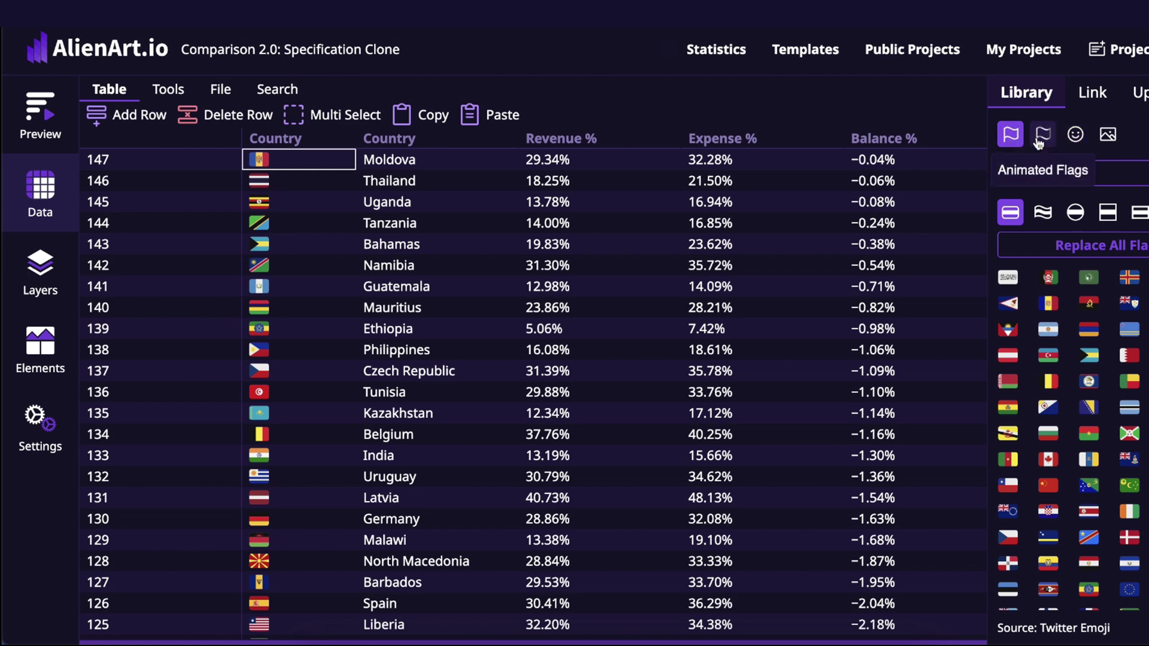
{"action": "left_click", "coordinate": [1041, 135]}
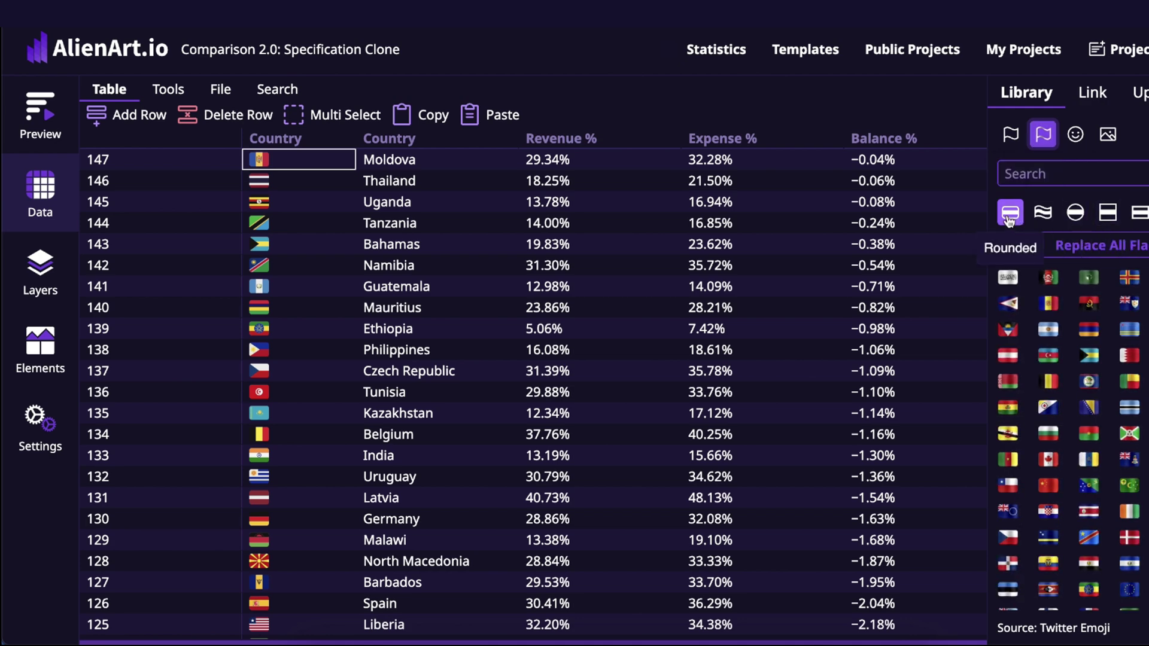
{"action": "left_click", "coordinate": [1094, 250]}
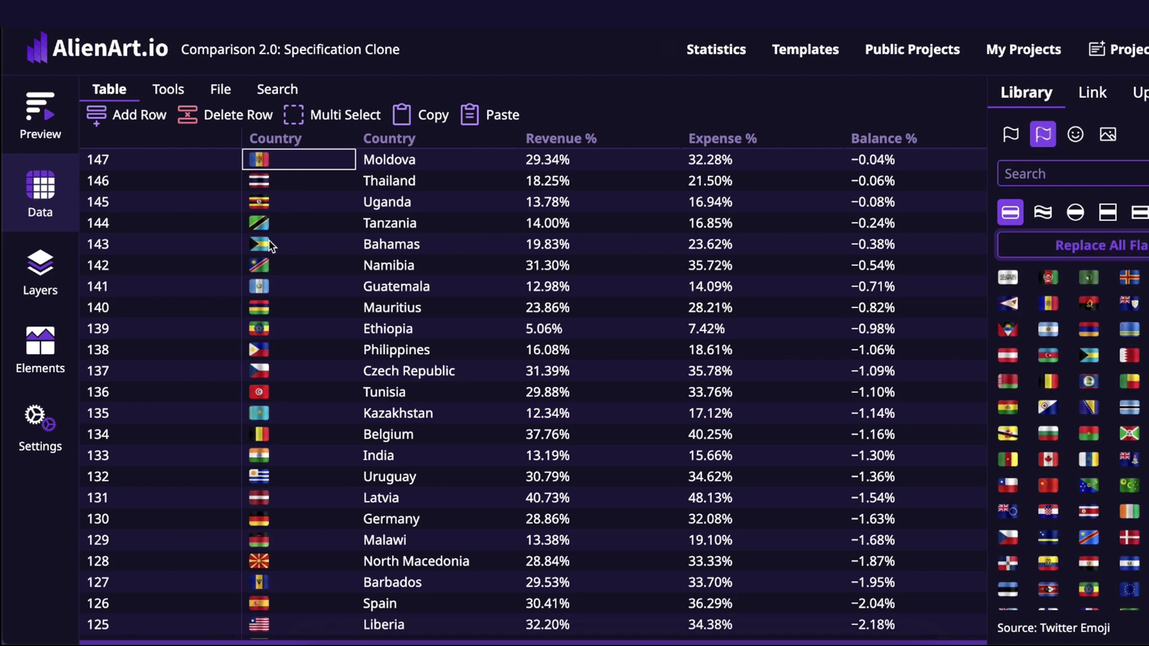
{"action": "left_click", "coordinate": [37, 116]}
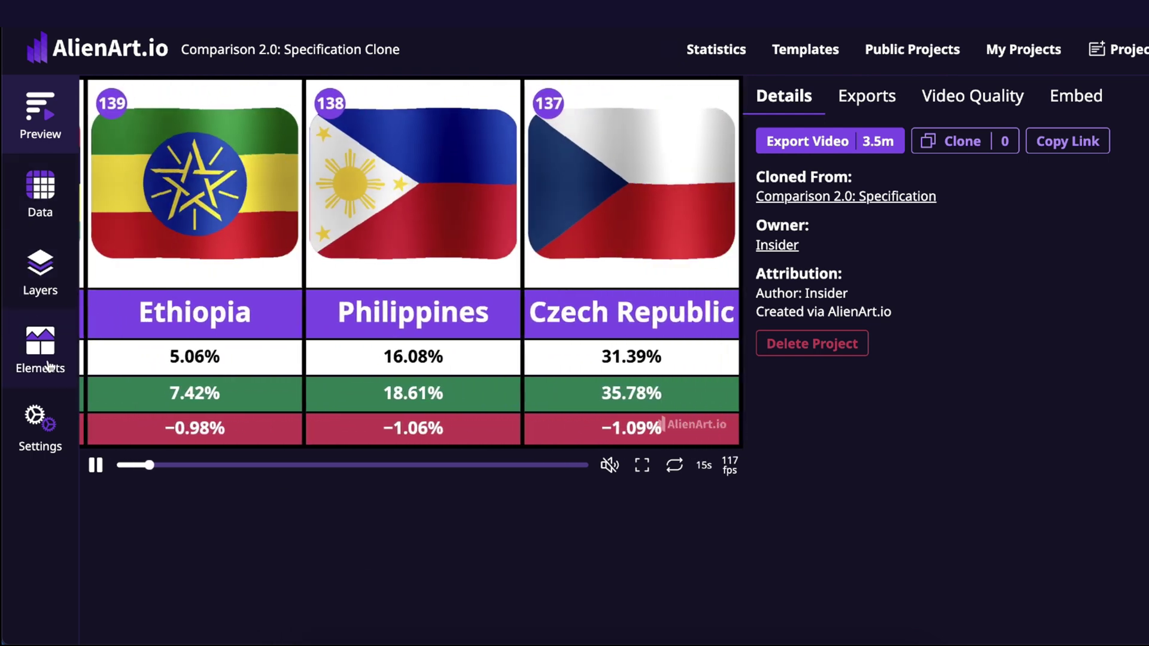
Right-align the Description element that shows the revenue percentage on the country card
{"action": "left_click", "coordinate": [40, 353]}
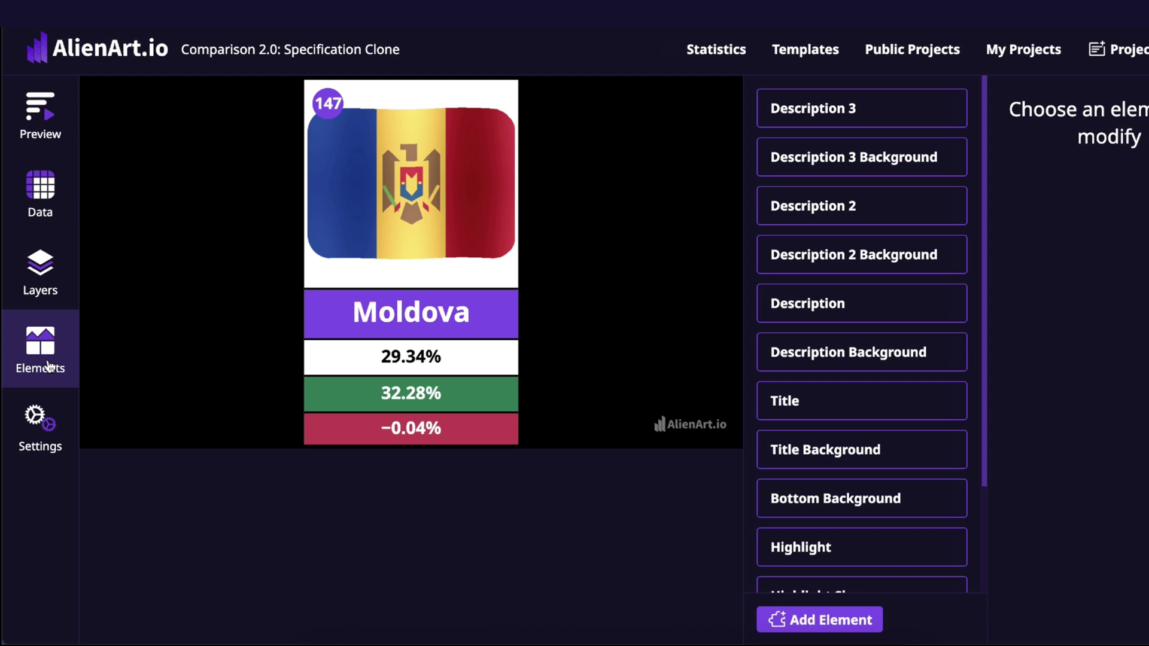
{"action": "left_click", "coordinate": [424, 356]}
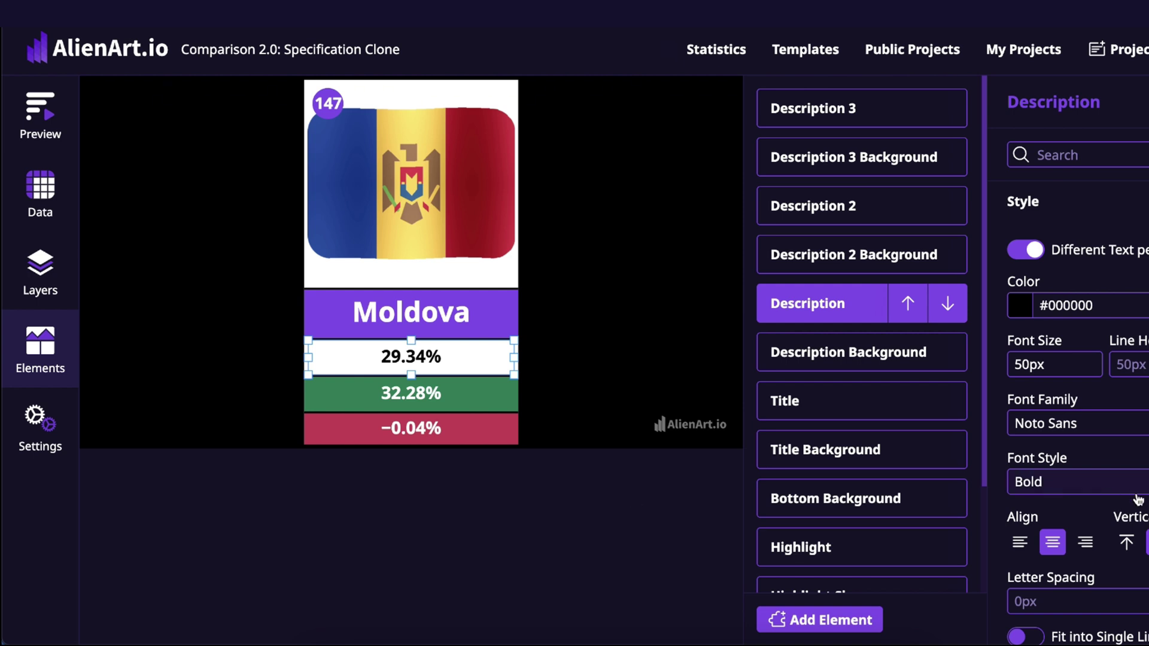
{"action": "scroll", "coordinate": [1138, 500], "scroll_direction": "down", "scroll_amount": 1}
{"action": "left_click", "coordinate": [1092, 509]}
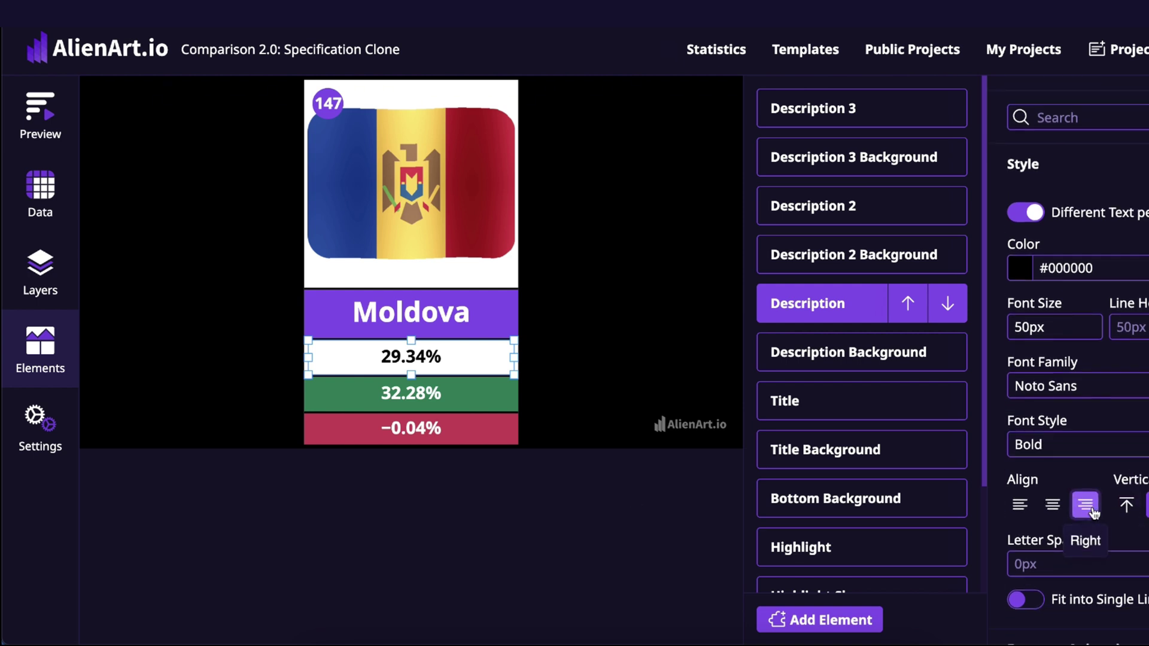
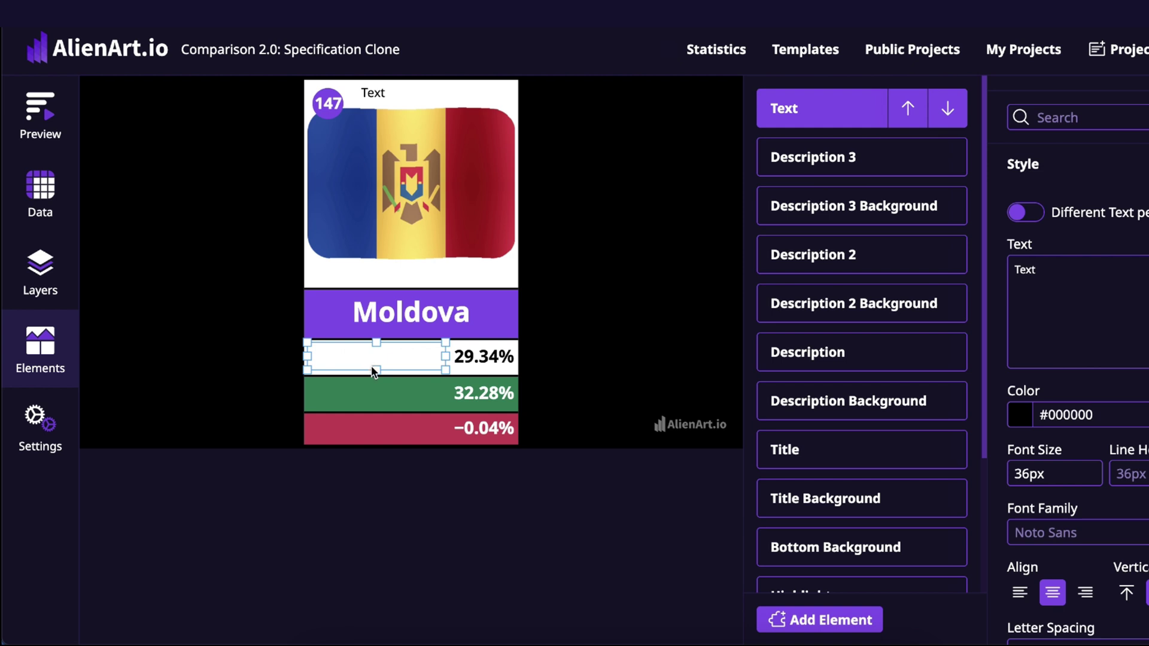
Fit the new text box to the revenue row, left-align it at 60px font size and set its text to "Revenue"
{"action": "left_click_drag", "start_coordinate": [373, 368], "coordinate": [376, 373]}
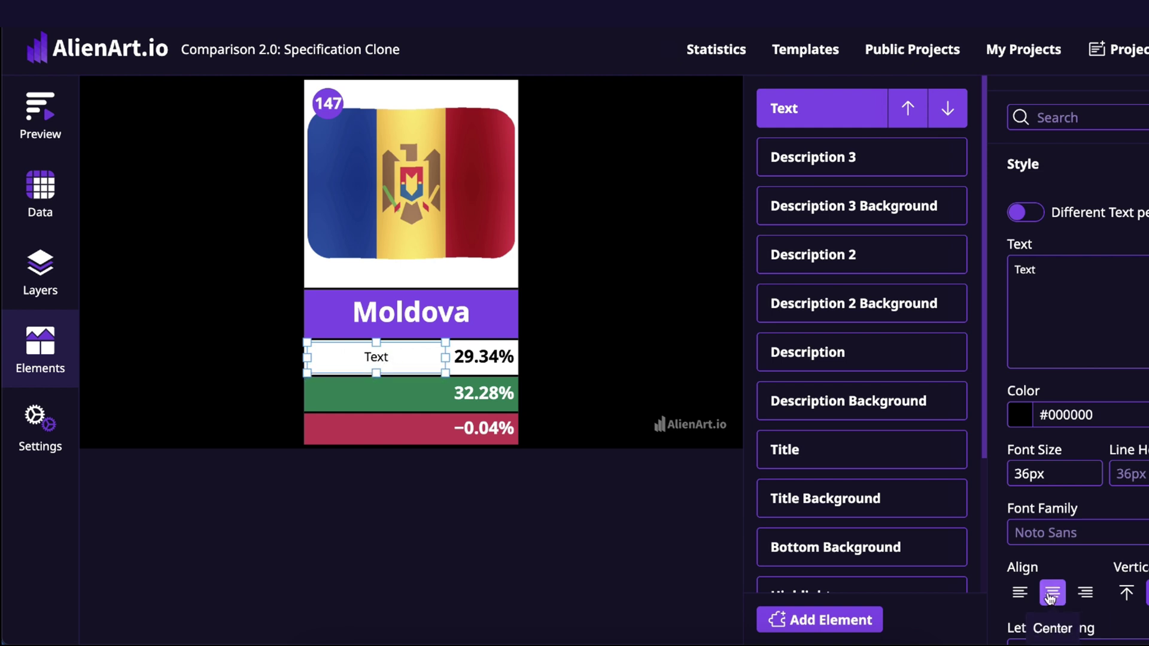
{"action": "left_click", "coordinate": [1029, 592]}
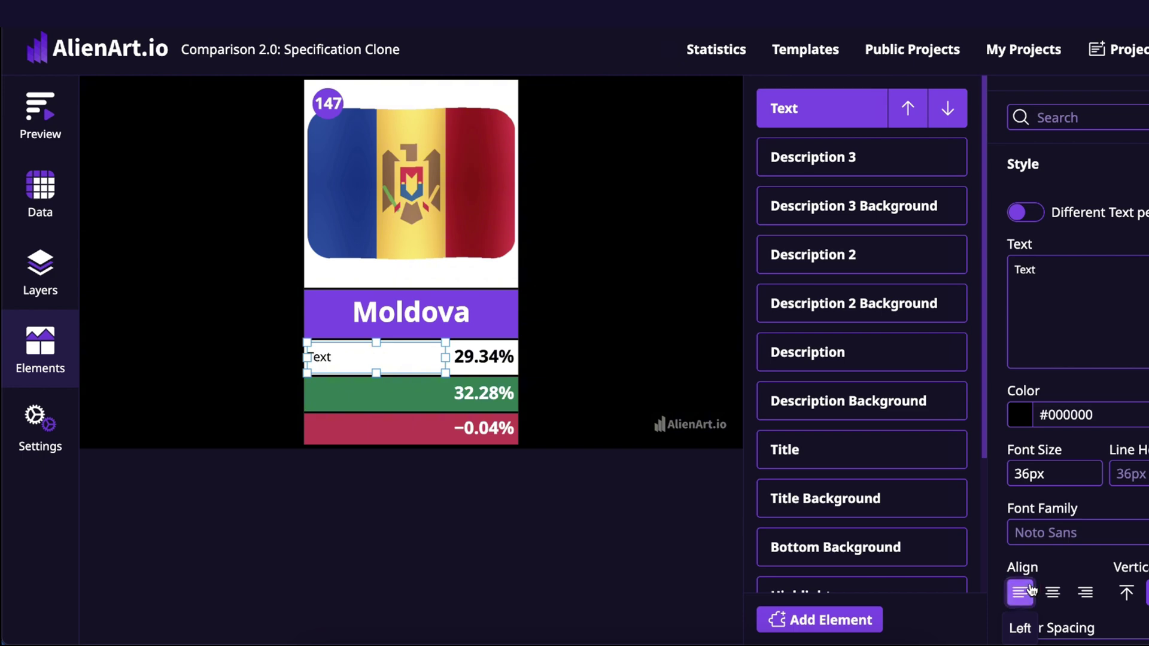
{"action": "left_click", "coordinate": [1039, 479]}
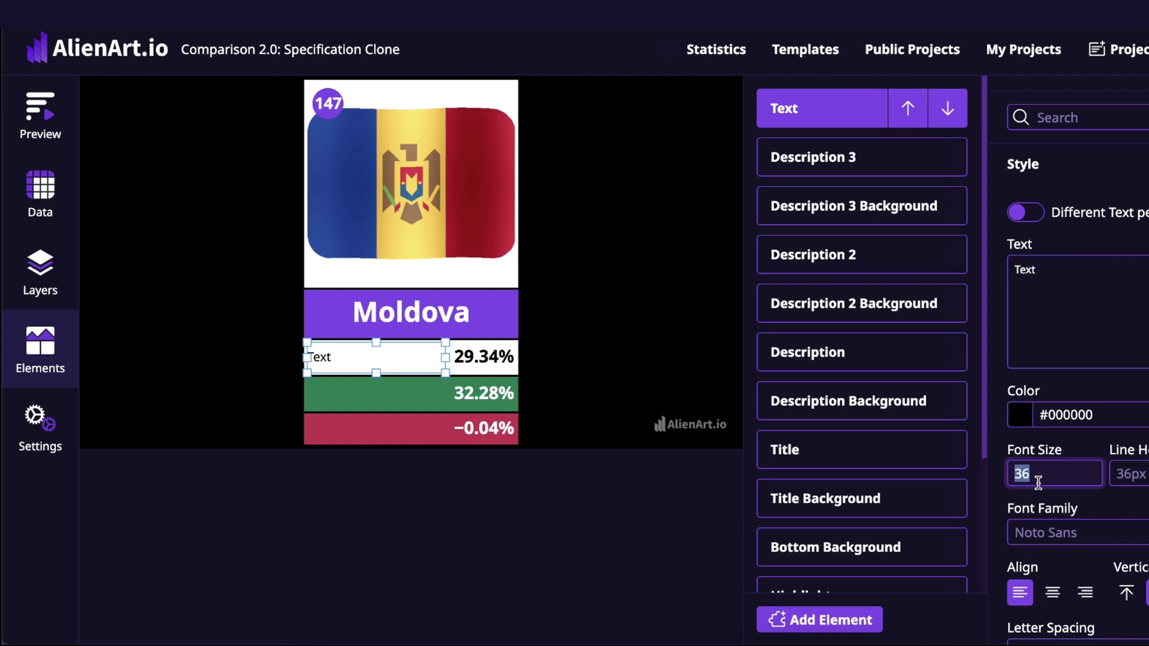
{"action": "type", "text": "60"}
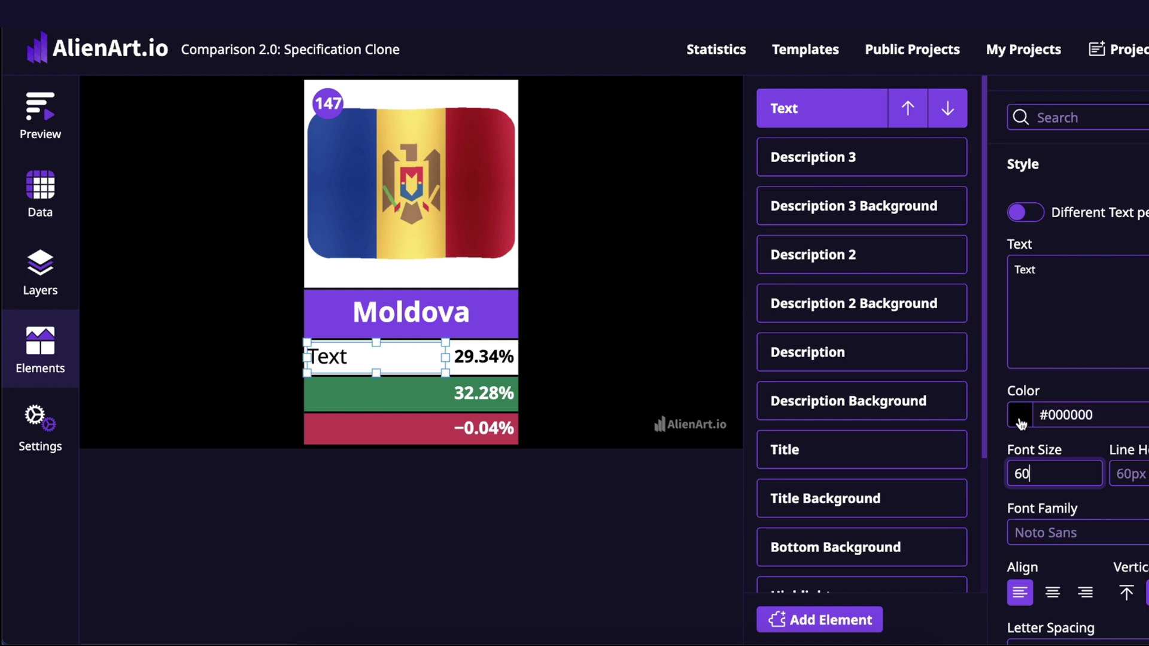
{"action": "left_click", "coordinate": [1072, 266]}
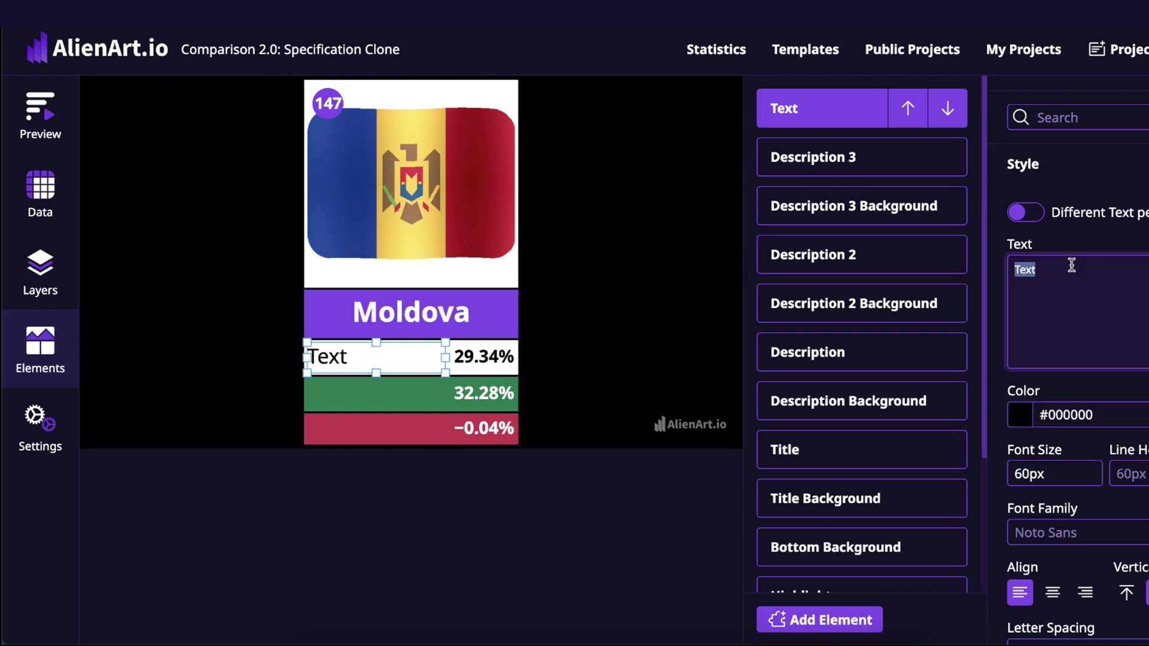
{"action": "type", "text": "Revenue"}
Set the Revenue label's font to Noto Sans Bold and clone the label element
{"action": "scroll", "coordinate": [1098, 560], "scroll_direction": "down", "scroll_amount": 3}
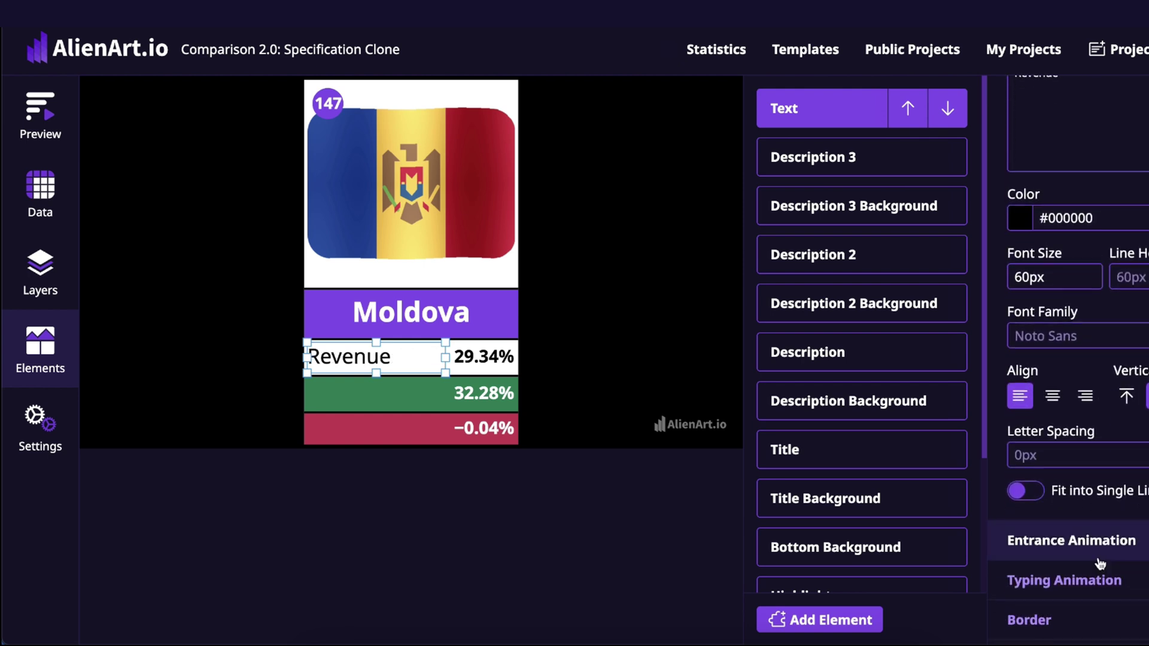
{"action": "left_click", "coordinate": [1040, 376]}
{"action": "type", "text": "Noto"}
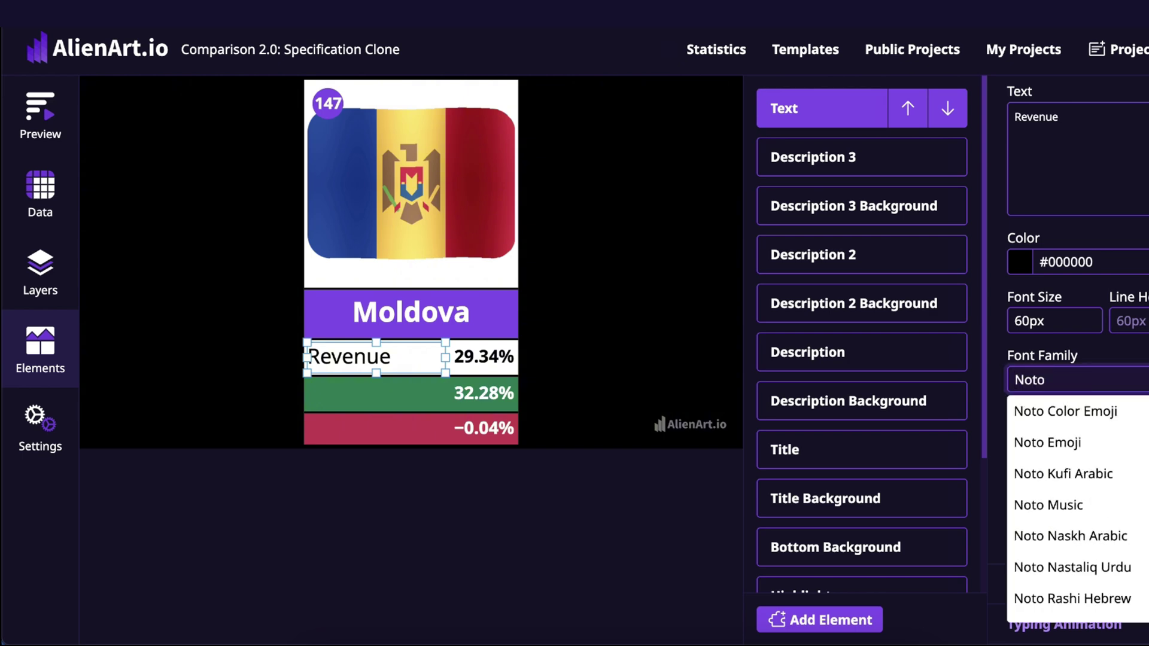
{"action": "type", "text": " Sans"}
{"action": "left_click", "coordinate": [1065, 412]}
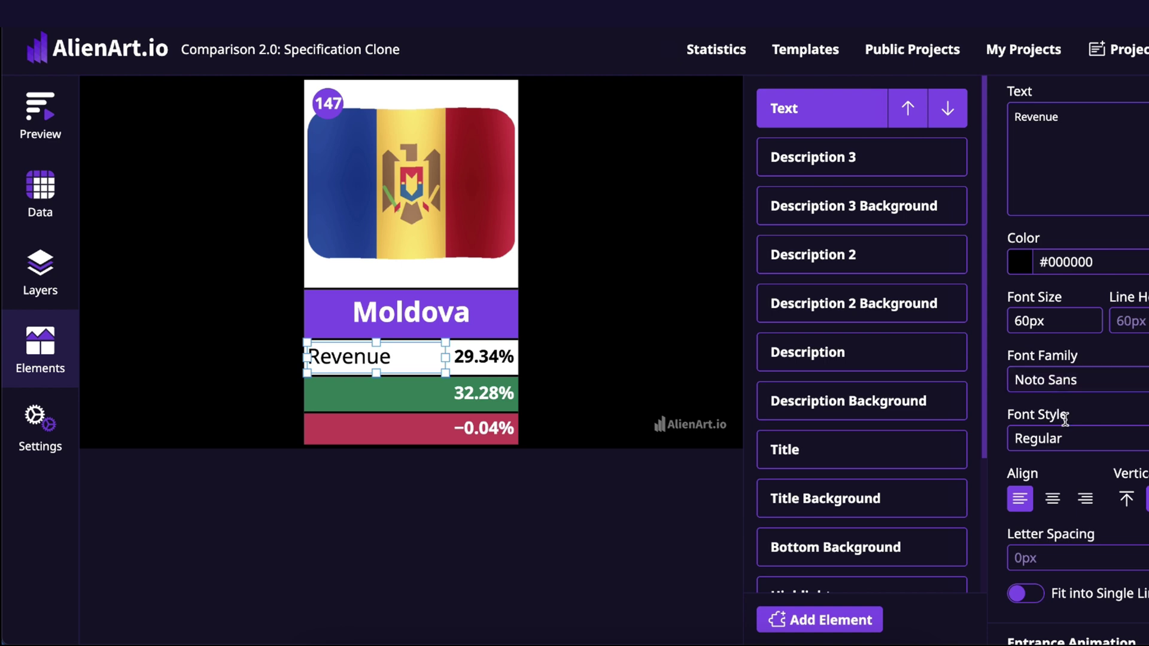
{"action": "left_click", "coordinate": [1064, 439]}
{"action": "scroll", "coordinate": [1065, 377], "scroll_direction": "down", "scroll_amount": 3}
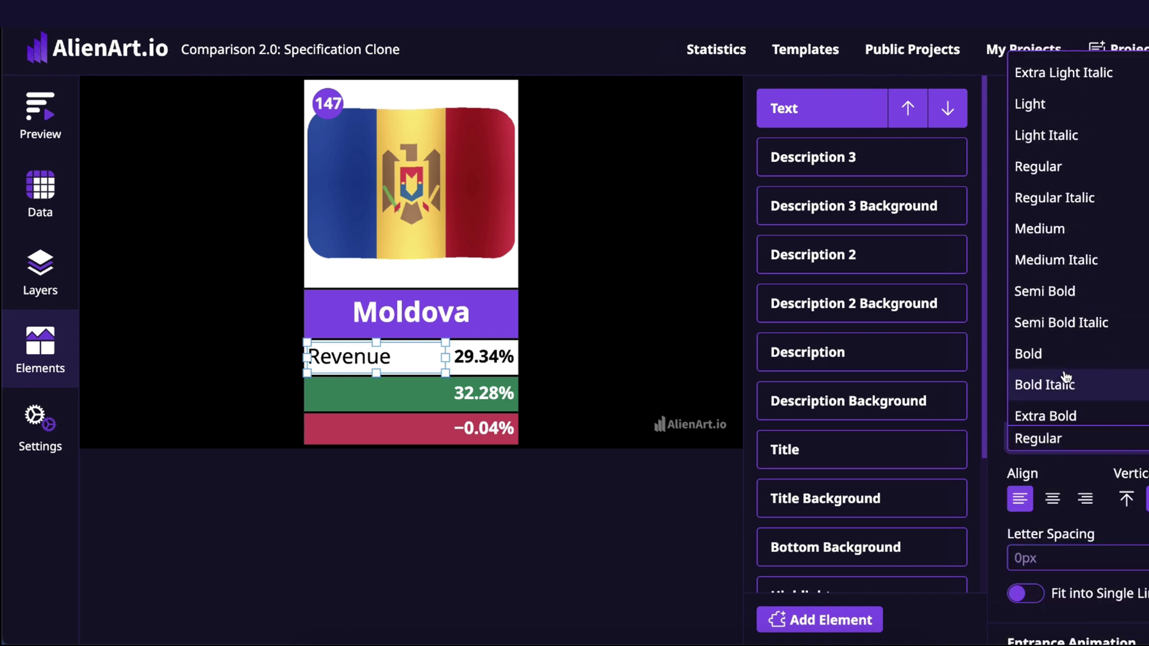
{"action": "left_click", "coordinate": [1062, 358]}
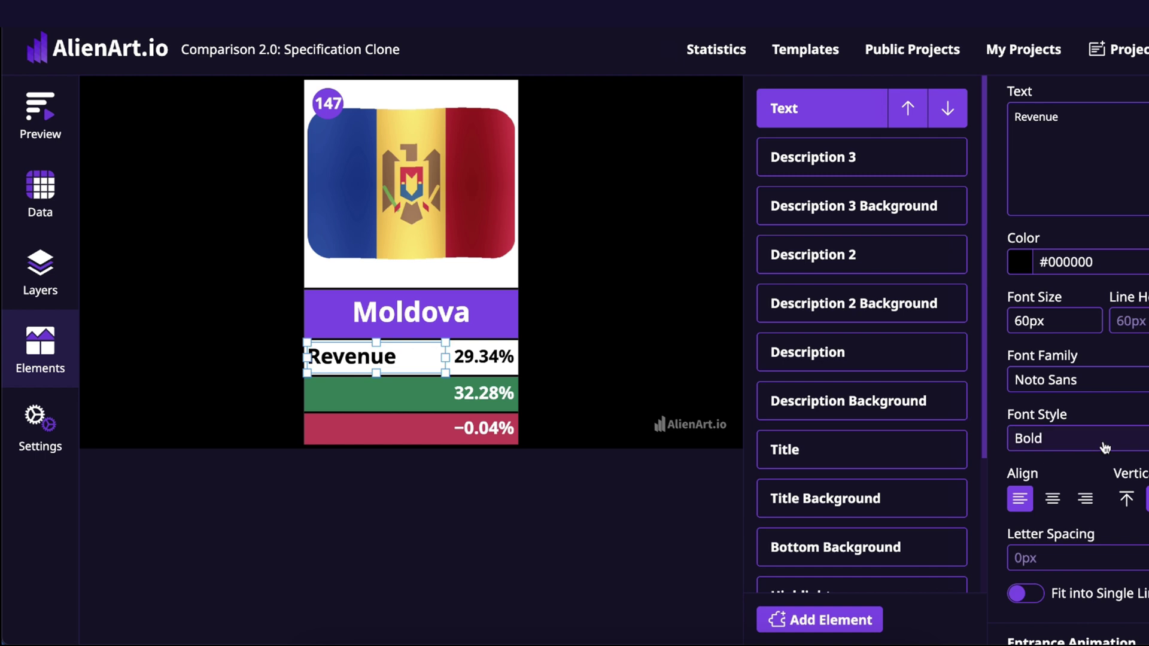
{"action": "scroll", "coordinate": [1105, 447], "scroll_direction": "down", "scroll_amount": 5}
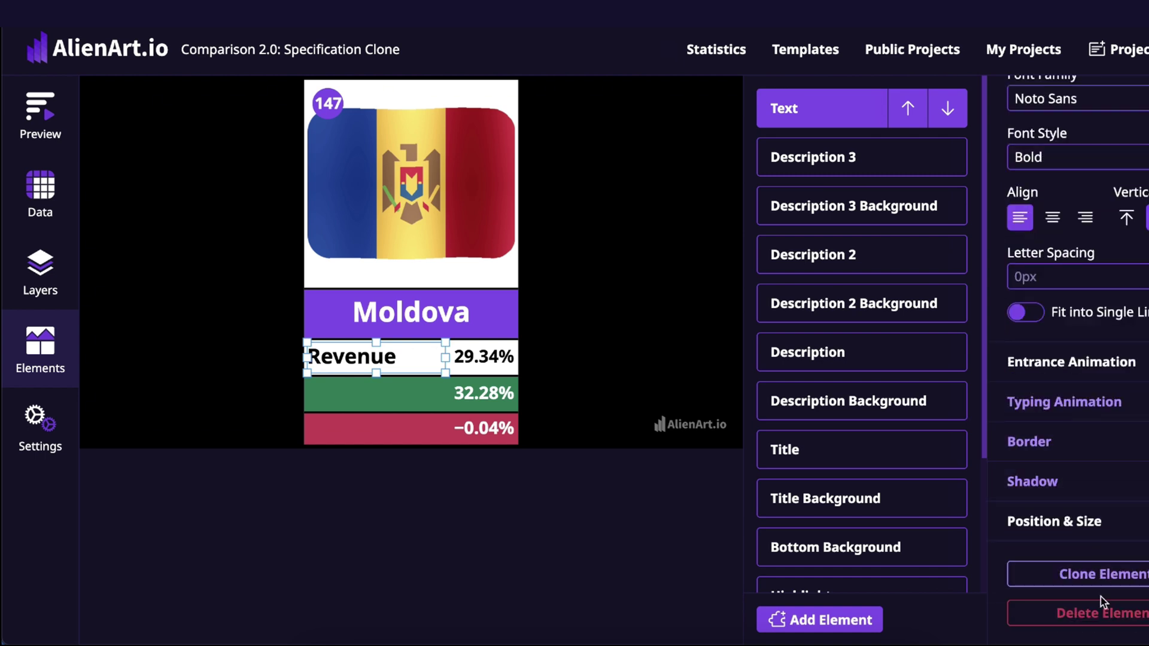
{"action": "left_click", "coordinate": [1104, 576]}
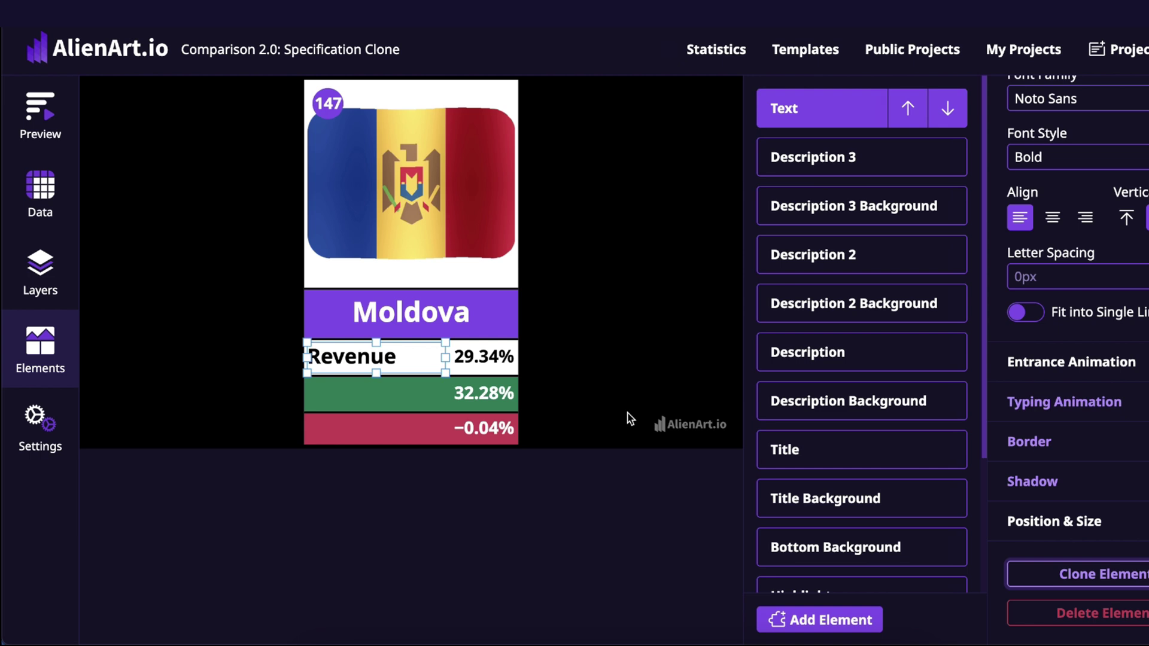
Move the cloned label onto the green expense row, colour it white (#ffffff) and set its text to "Expenses"
{"action": "left_click_drag", "start_coordinate": [392, 357], "coordinate": [392, 395]}
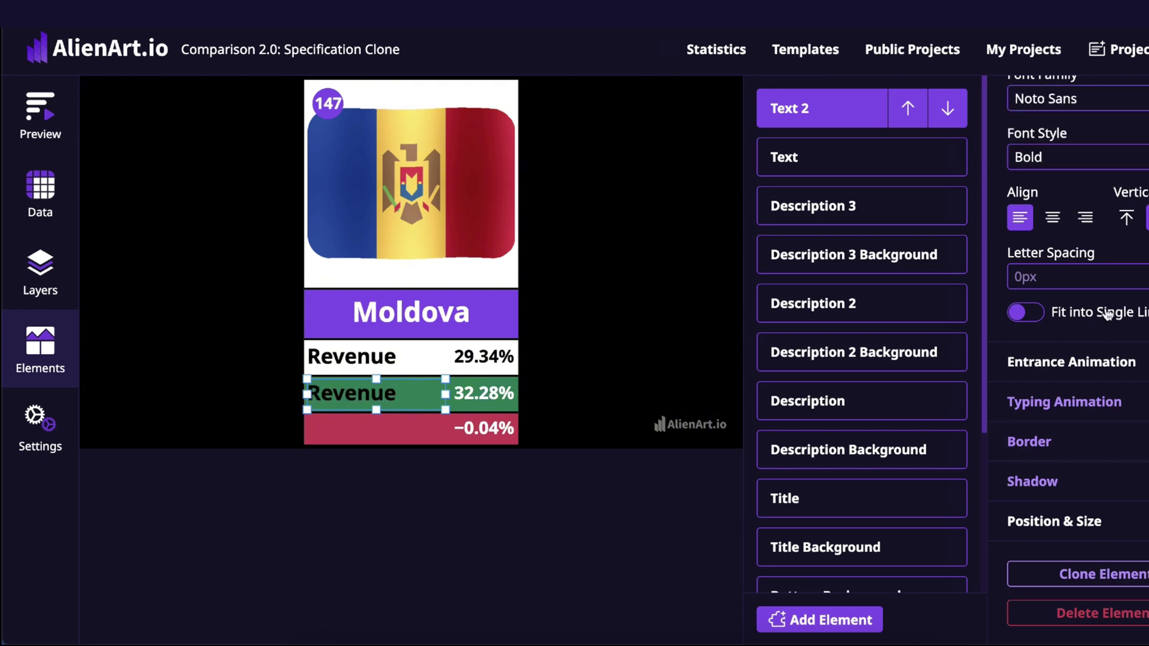
{"action": "scroll", "coordinate": [1094, 327], "scroll_direction": "up", "scroll_amount": 8}
{"action": "left_click", "coordinate": [1020, 451]}
{"action": "left_click", "coordinate": [1013, 478]}
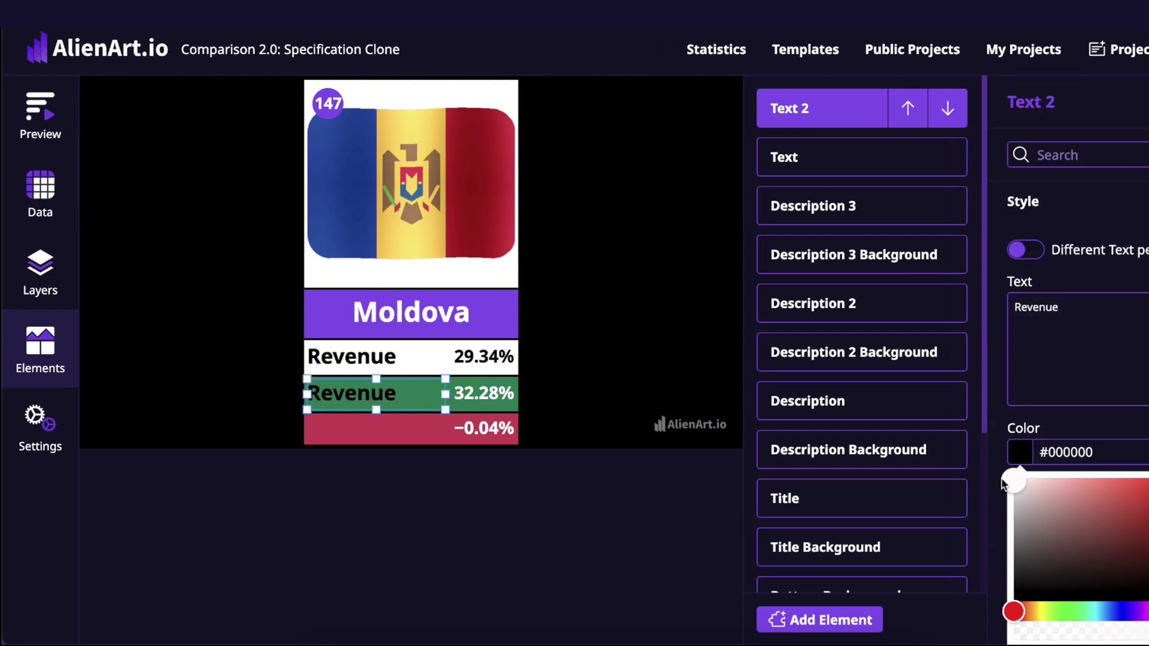
{"action": "left_click", "coordinate": [996, 445]}
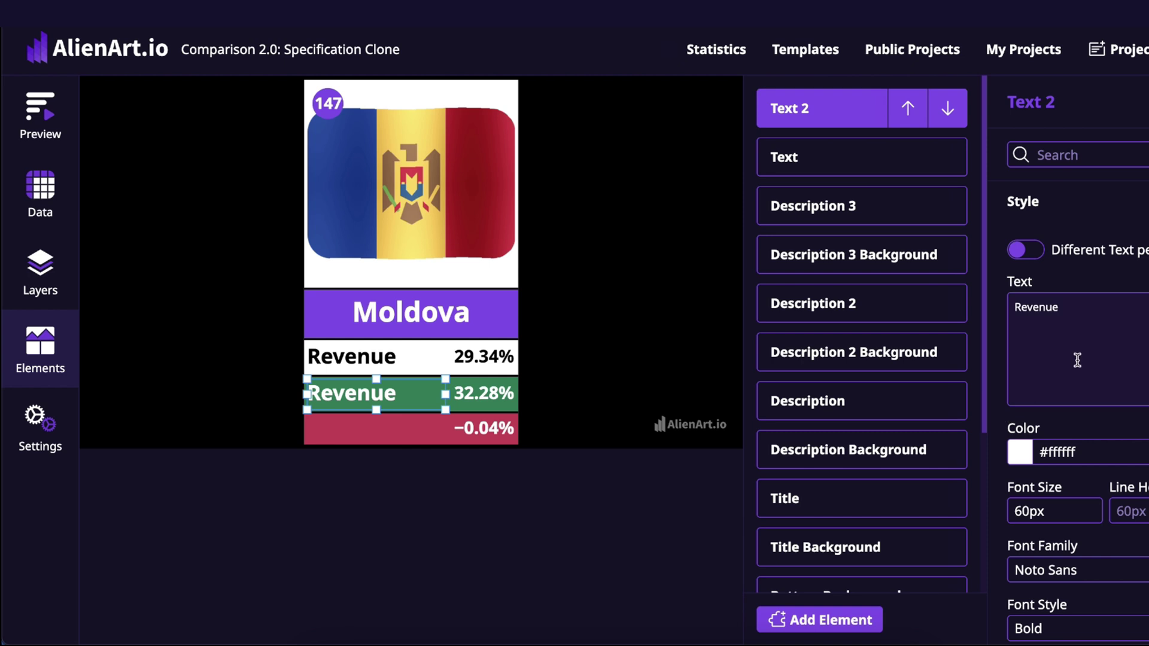
{"action": "triple_click", "coordinate": [1071, 329]}
{"action": "type", "text": "Expenses"}
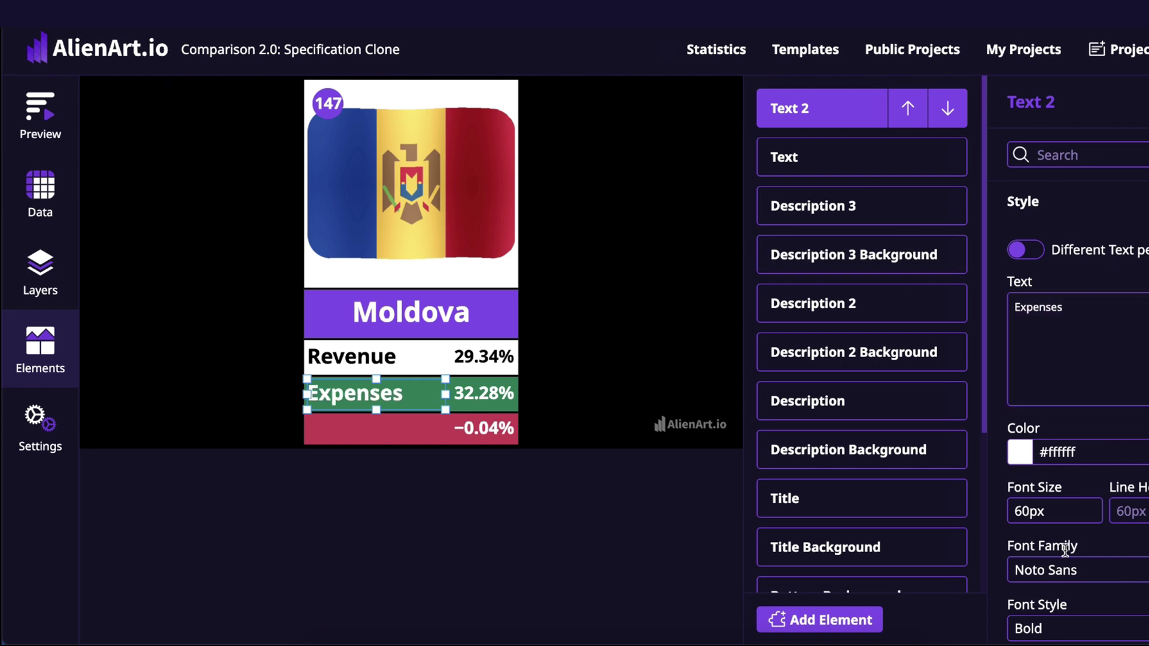
Clone the Expenses label, move the copy onto the red balance row and set its text to "Balance"
{"action": "scroll", "coordinate": [1122, 275], "scroll_direction": "down", "scroll_amount": 8}
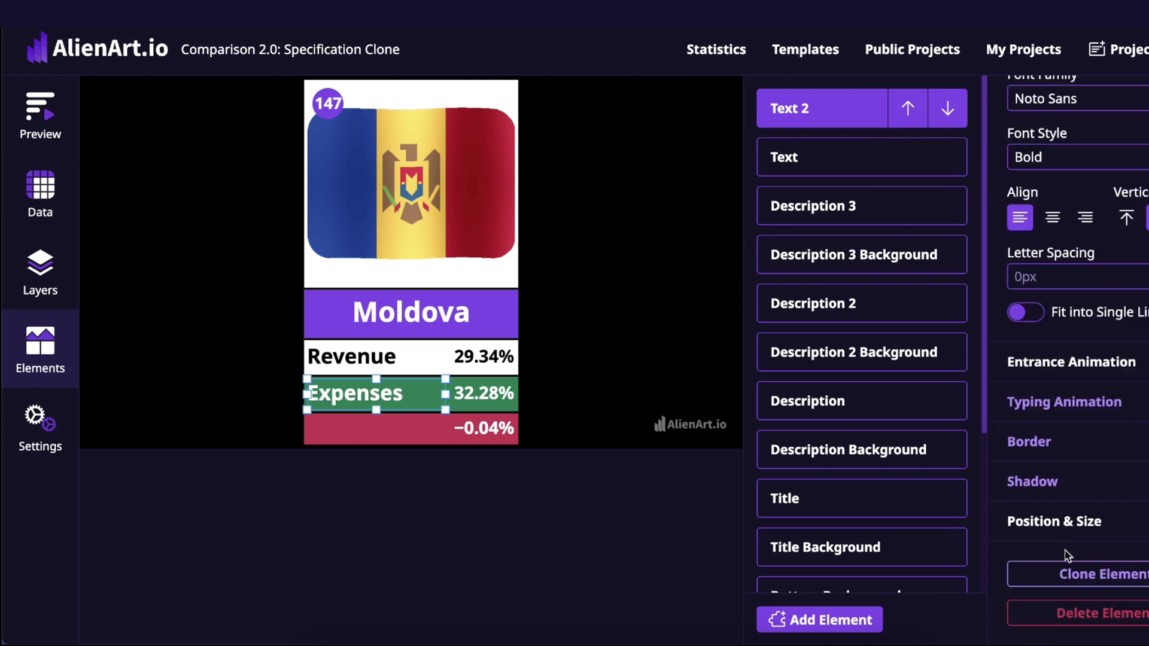
{"action": "left_click", "coordinate": [1088, 580]}
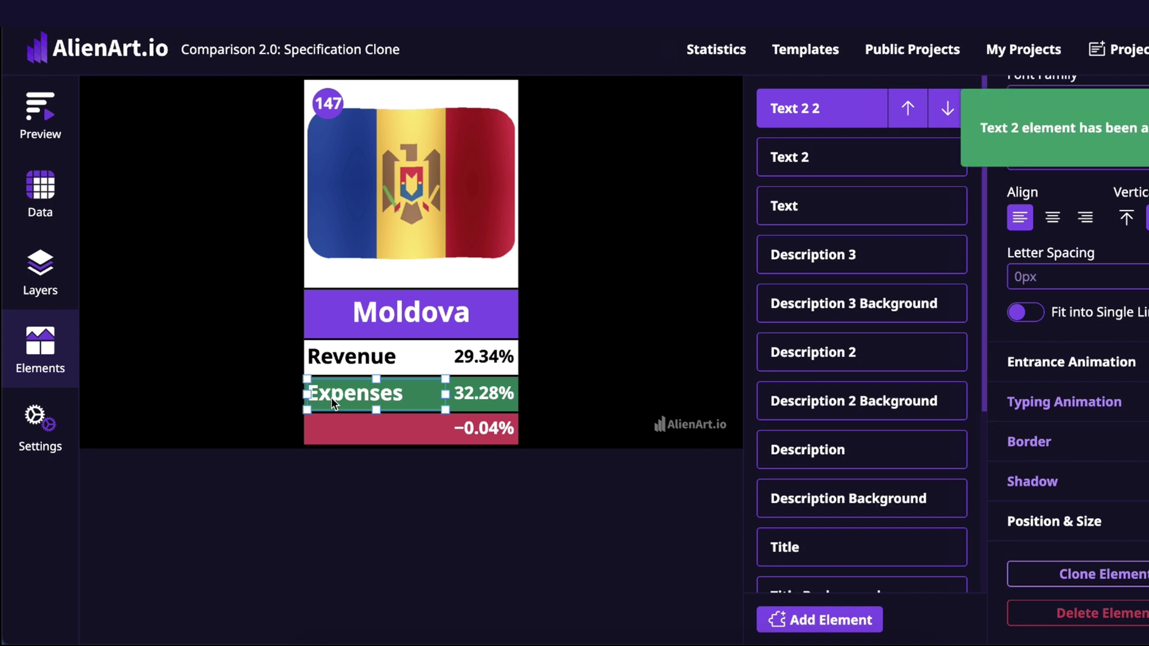
{"action": "left_click_drag", "start_coordinate": [332, 396], "coordinate": [332, 432]}
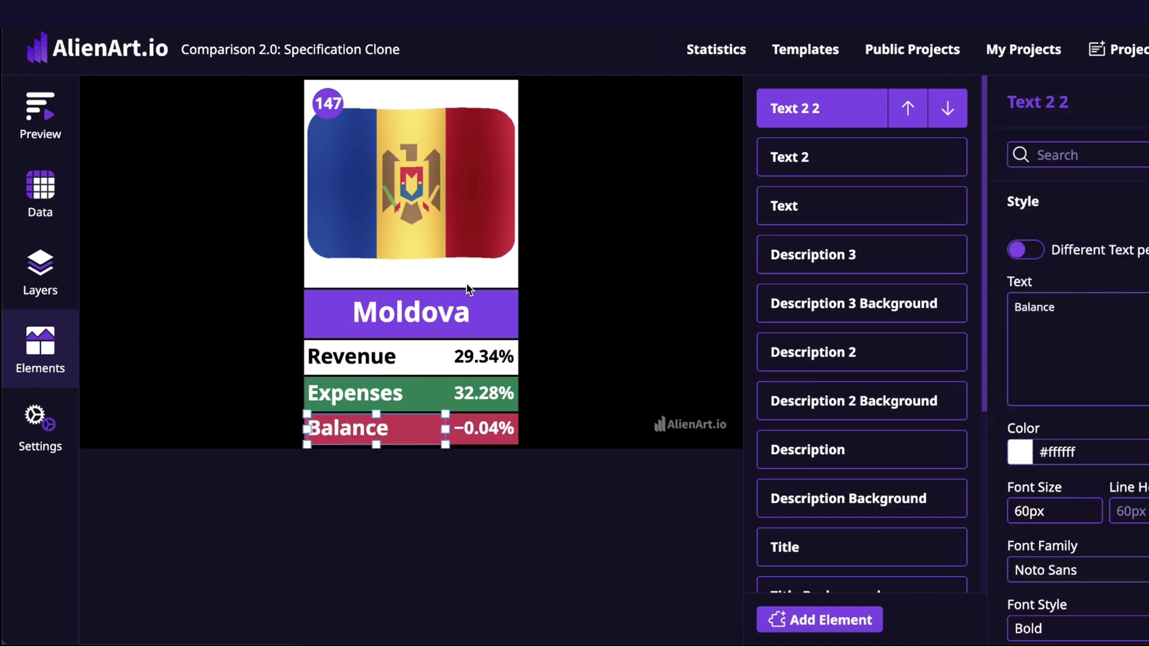
Preview the video with the new row labels and skip ahead to the top-ranked countries near its end
{"action": "left_click", "coordinate": [23, 130]}
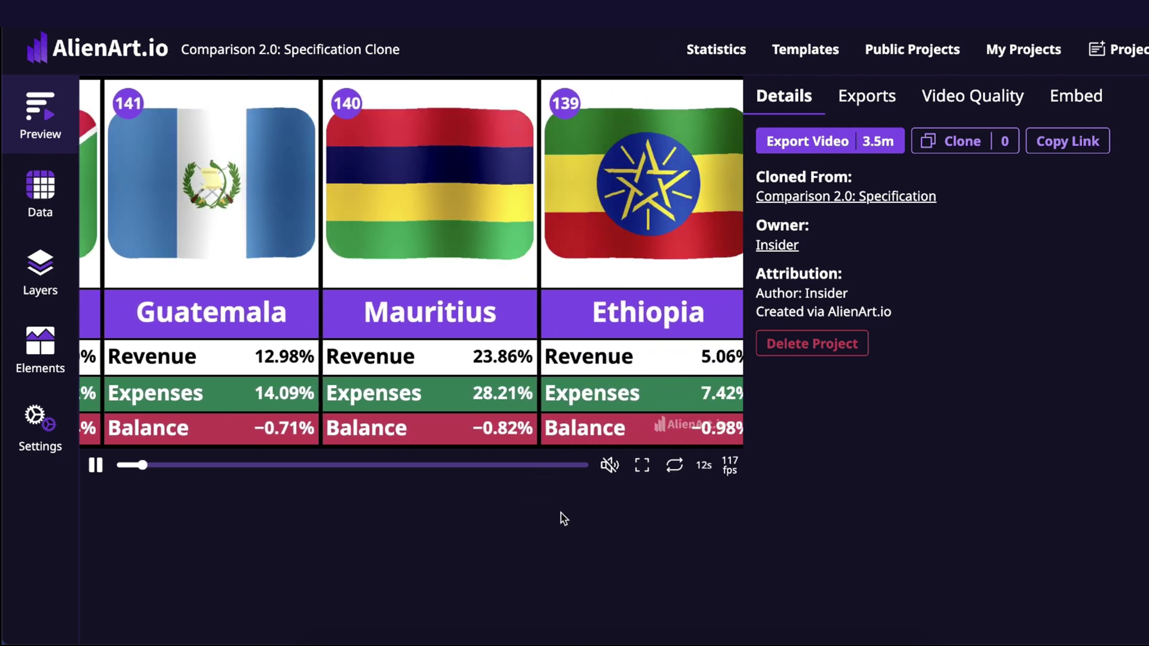
{"action": "left_click", "coordinate": [562, 466]}
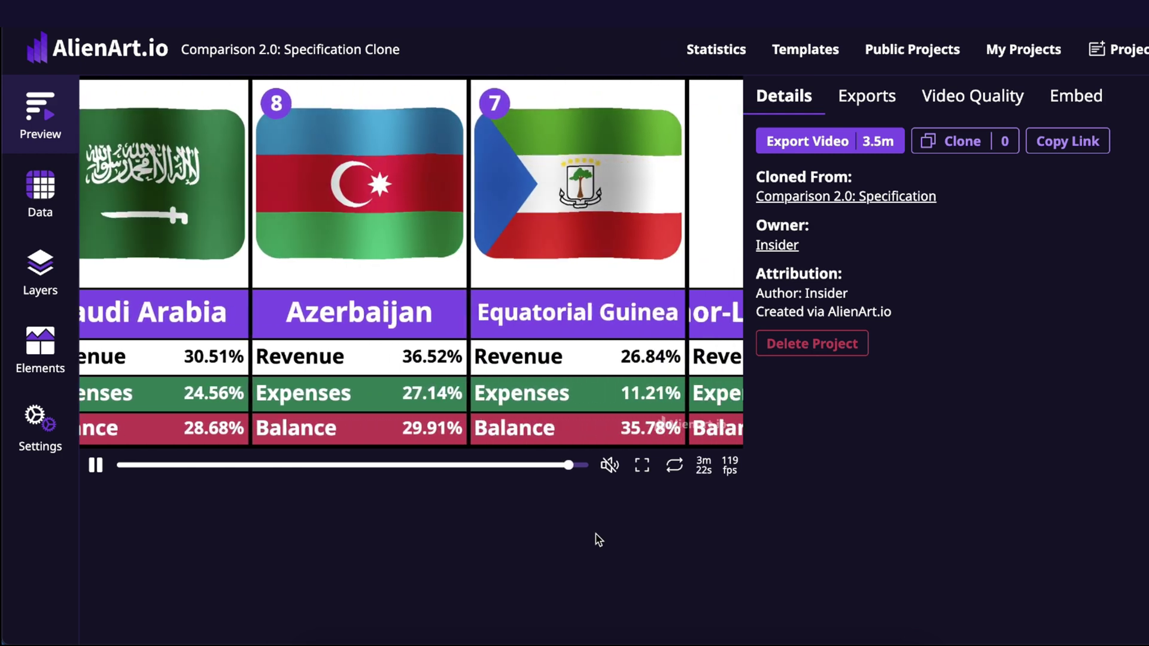
{"action": "left_click", "coordinate": [585, 466]}
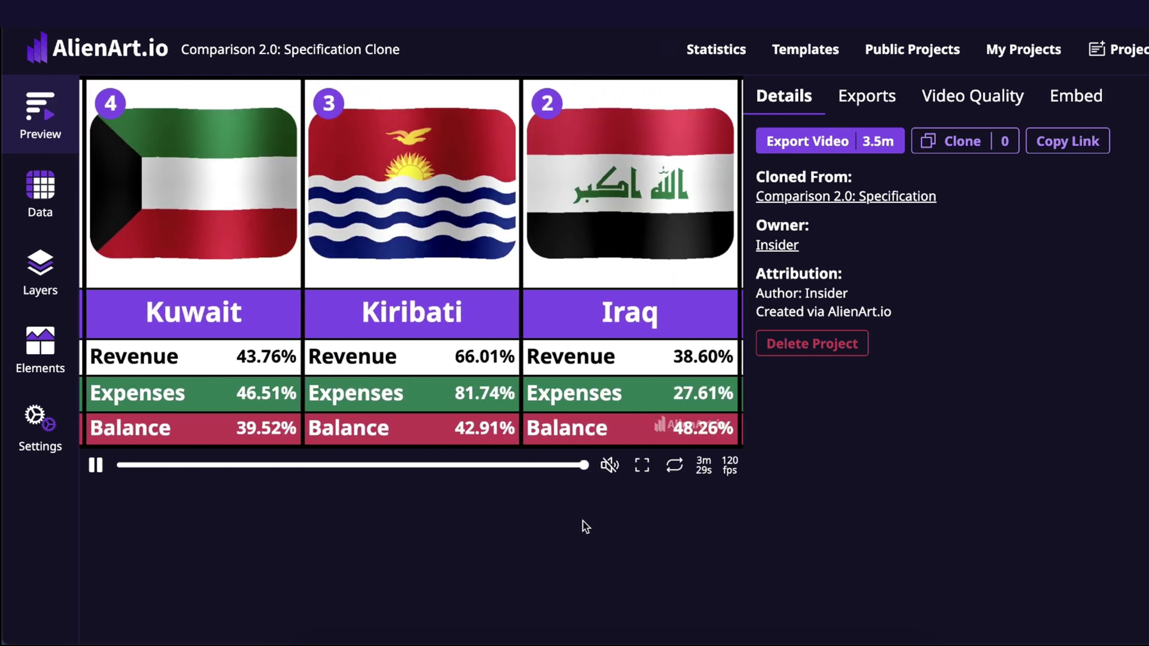